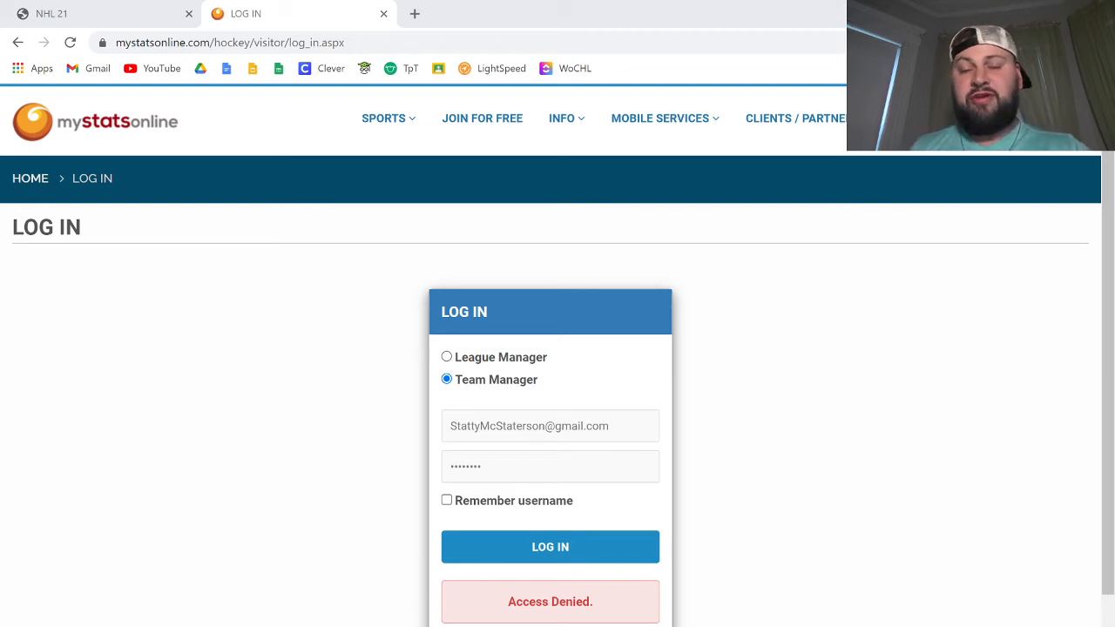
Step: Replace the rejected password with the correct account password and log in as team manager
{"action": "left_click", "coordinate": [355, 18]}
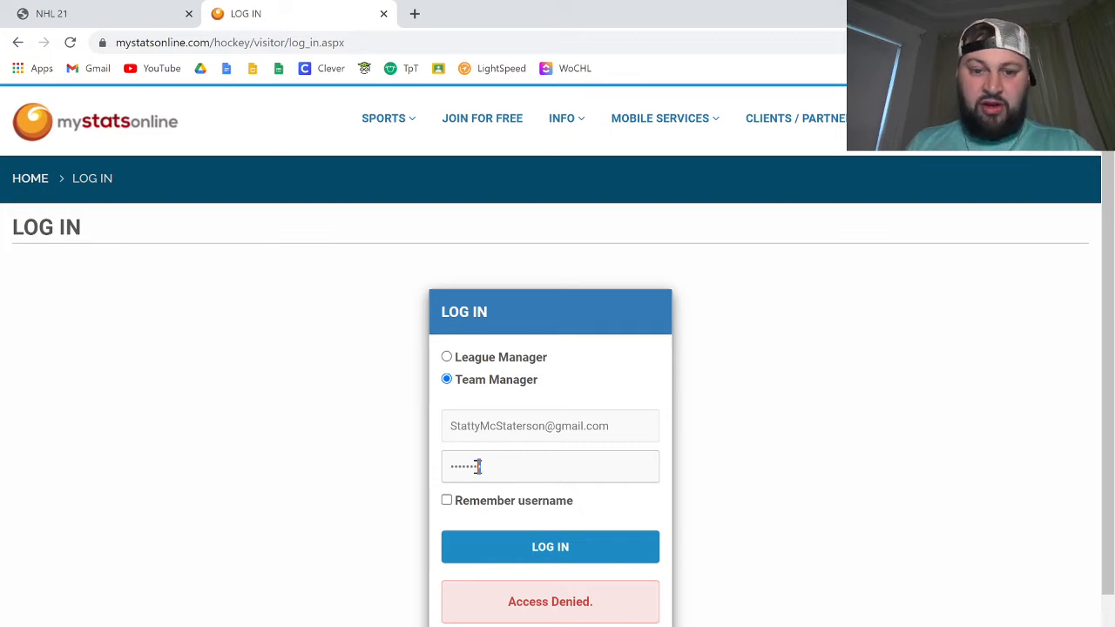
{"action": "left_click_drag", "start_coordinate": [478, 466], "coordinate": [422, 475]}
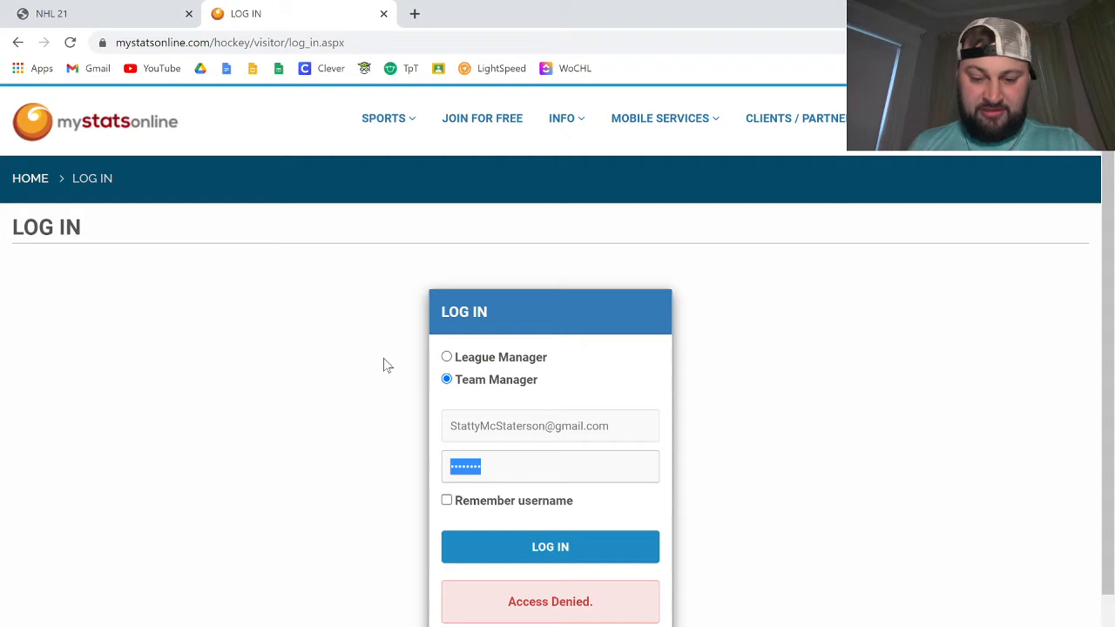
{"action": "key", "text": "BackSpace"}
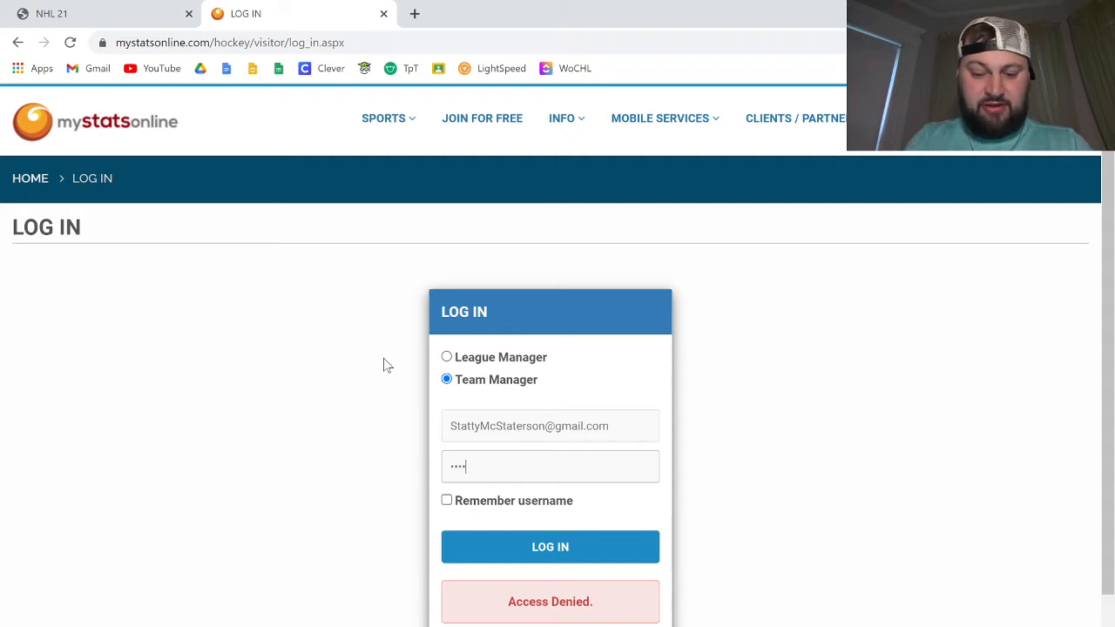
{"action": "type", "text": "••••••••"}
{"action": "key", "text": "Return"}
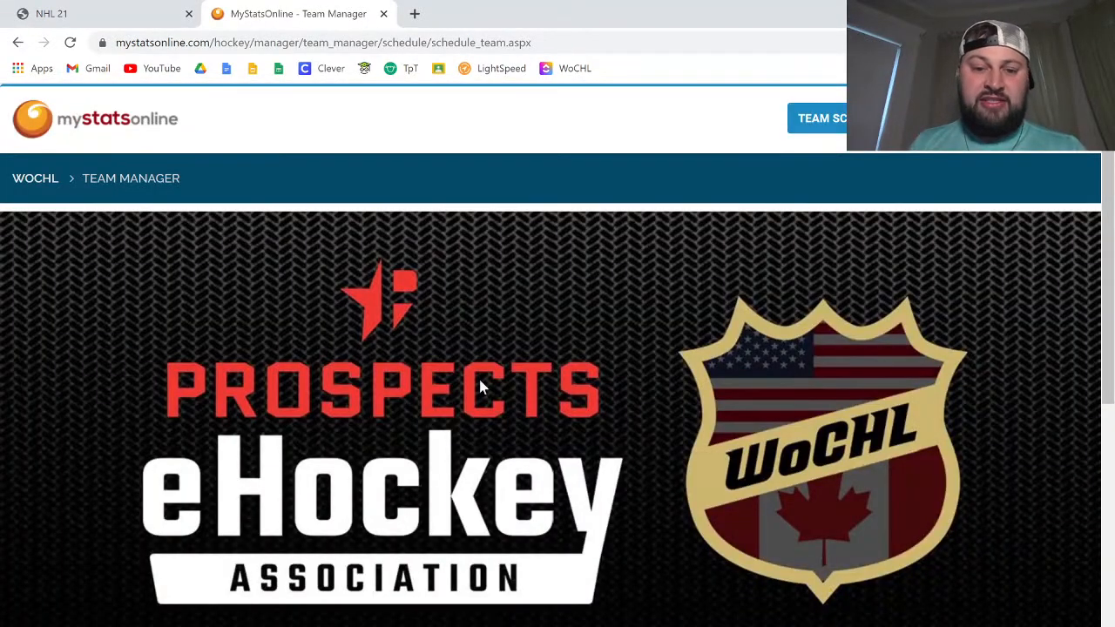
Step: Open the game score sheet for the 9:00 AM Cowboys at Canada North Stars game on June 21, 2021
{"action": "scroll", "coordinate": [667, 373], "scroll_direction": "down", "scroll_amount": 5}
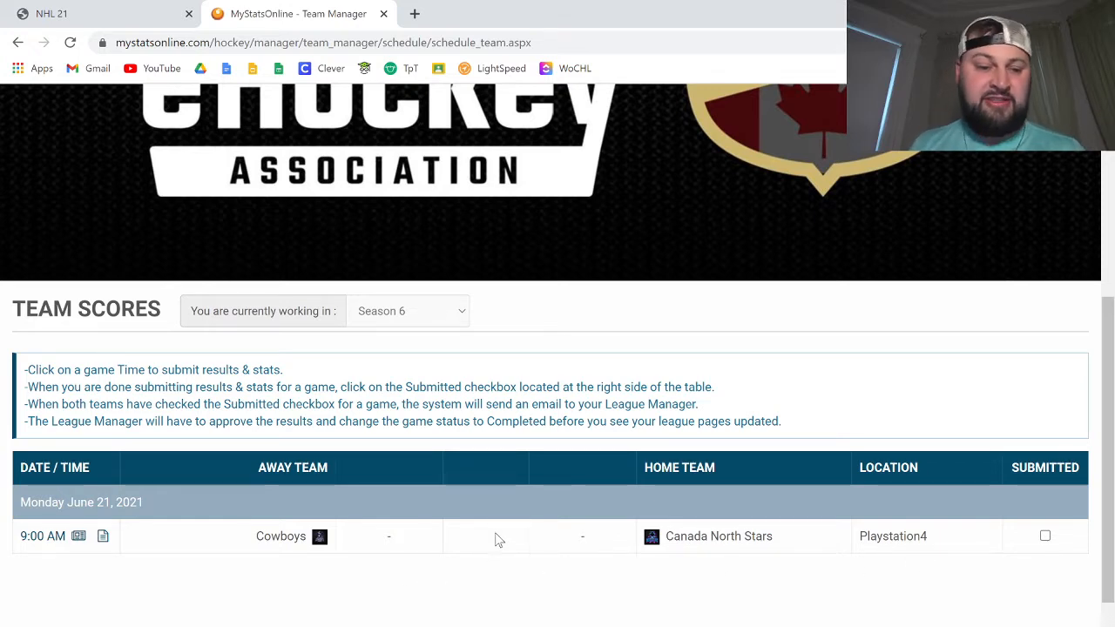
{"action": "left_click", "coordinate": [78, 539]}
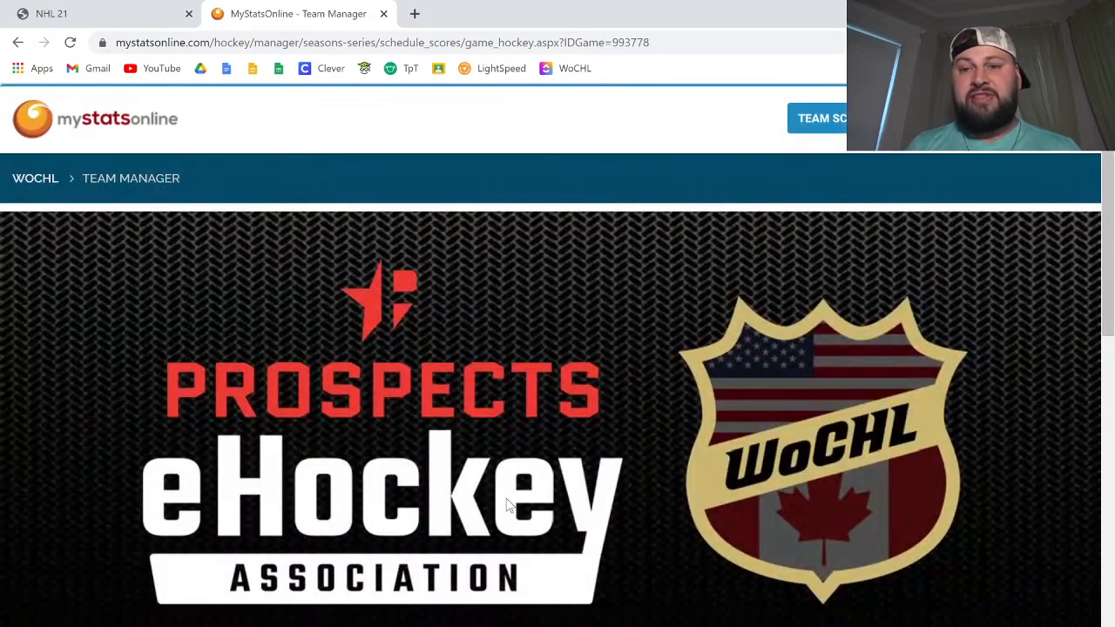
{"action": "scroll", "coordinate": [624, 436], "scroll_direction": "down", "scroll_amount": 5}
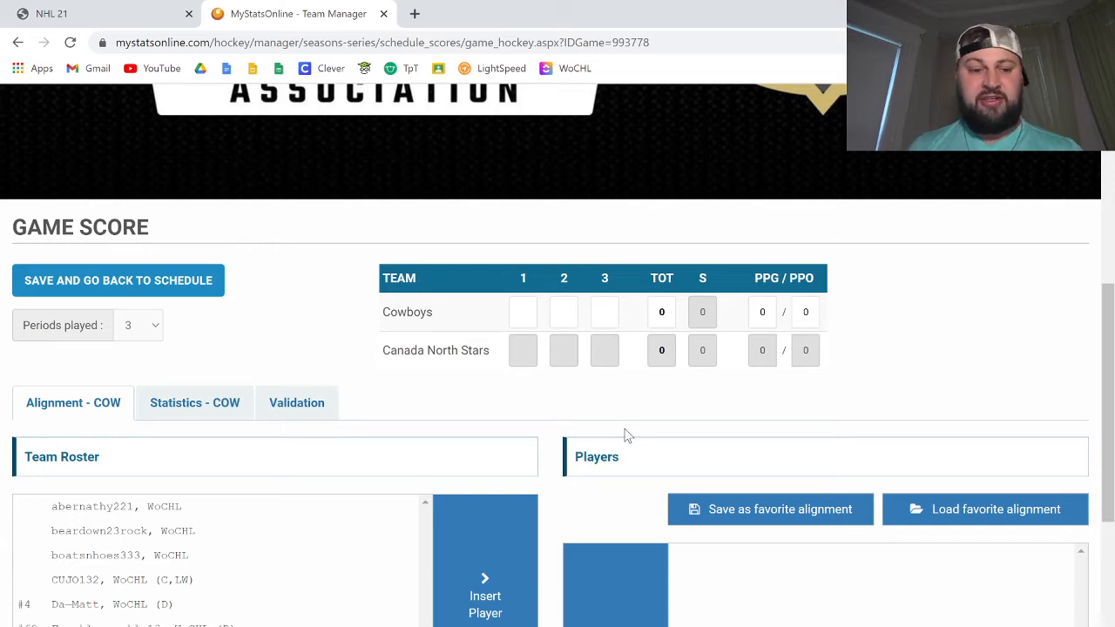
Step: Review the Cowboys' team roster and statistics sections, ending on the alignment section
{"action": "scroll", "coordinate": [371, 406], "scroll_direction": "down", "scroll_amount": 2}
{"action": "scroll", "coordinate": [183, 357], "scroll_direction": "down", "scroll_amount": 2}
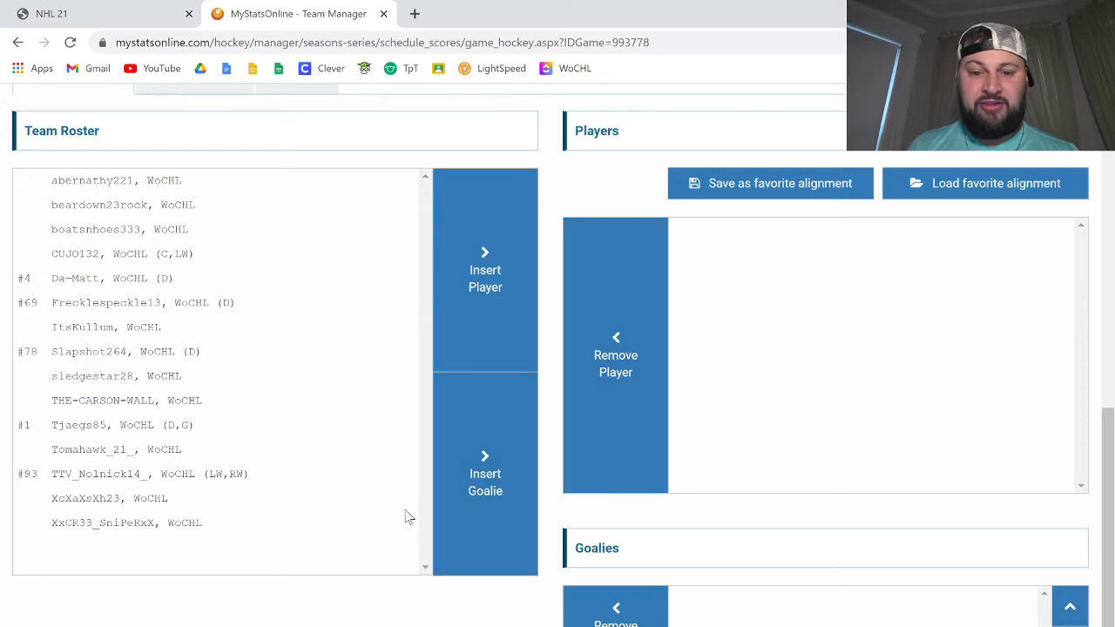
{"action": "scroll", "coordinate": [406, 515], "scroll_direction": "up", "scroll_amount": 1}
{"action": "left_click", "coordinate": [182, 156]}
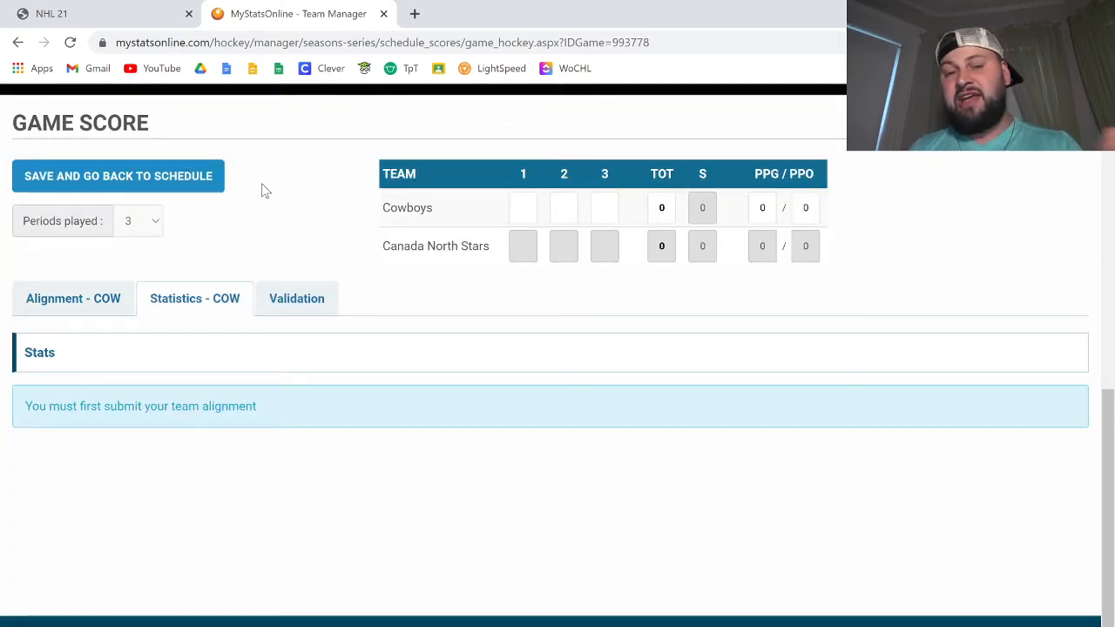
{"action": "left_click", "coordinate": [92, 304]}
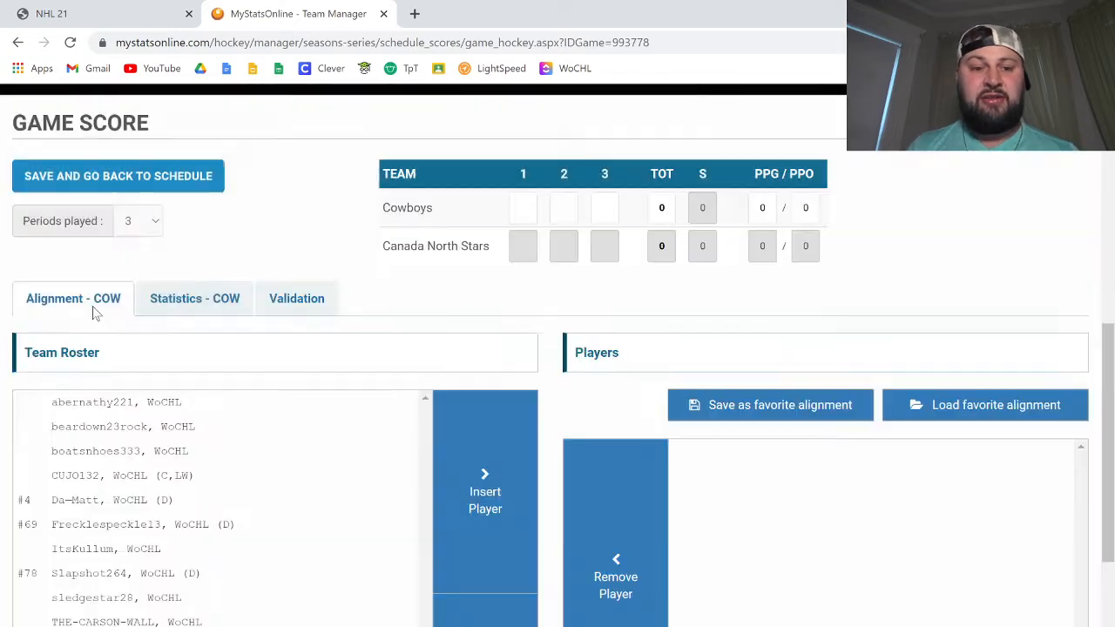
Step: Switch to the wochl.wpengine.com club list, look through the clubs, and open the Cowboys' games
{"action": "left_click", "coordinate": [119, 12]}
{"action": "left_click_drag", "start_coordinate": [224, 42], "coordinate": [87, 40]}
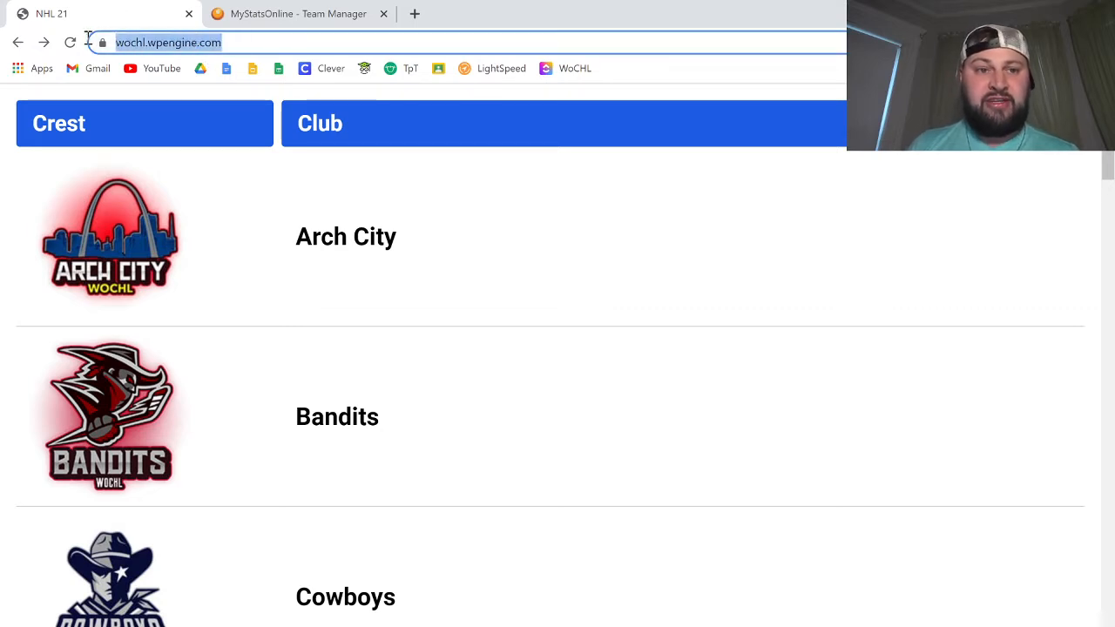
{"action": "left_click", "coordinate": [293, 42]}
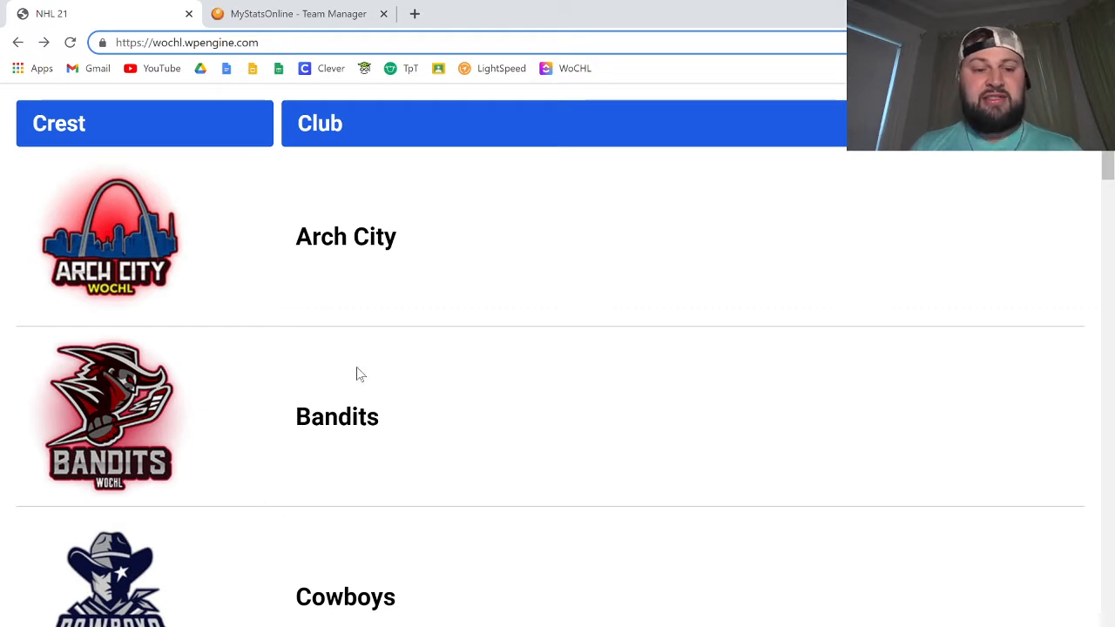
{"action": "scroll", "coordinate": [384, 333], "scroll_direction": "down", "scroll_amount": 7}
{"action": "scroll", "coordinate": [389, 333], "scroll_direction": "down", "scroll_amount": 12}
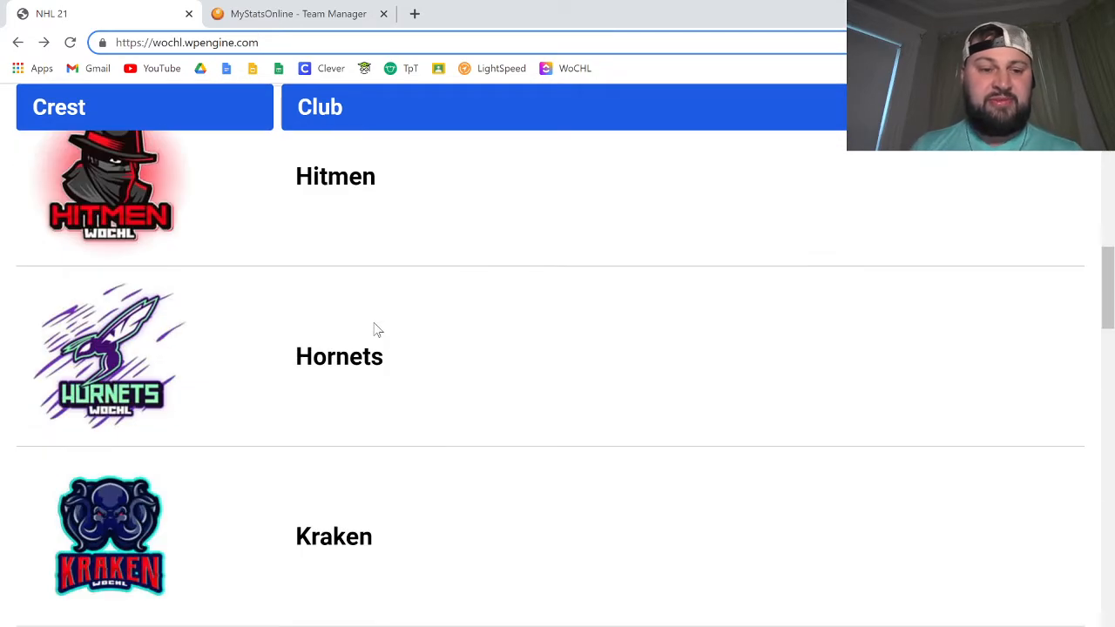
{"action": "scroll", "coordinate": [377, 329], "scroll_direction": "down", "scroll_amount": 15}
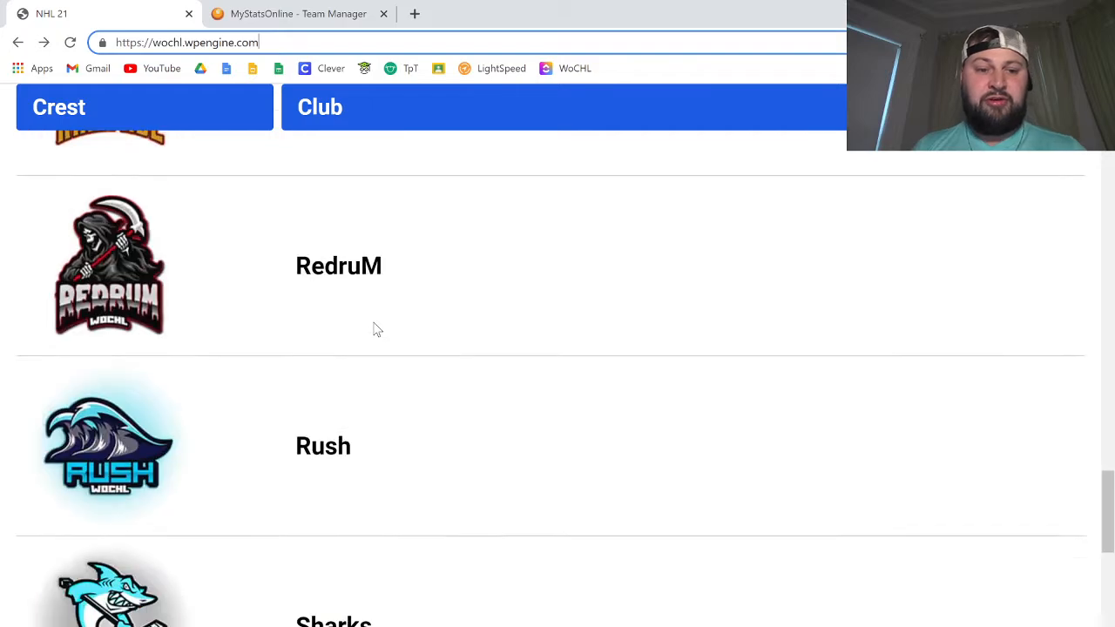
{"action": "scroll", "coordinate": [374, 329], "scroll_direction": "down", "scroll_amount": 2}
{"action": "scroll", "coordinate": [370, 328], "scroll_direction": "up", "scroll_amount": 16}
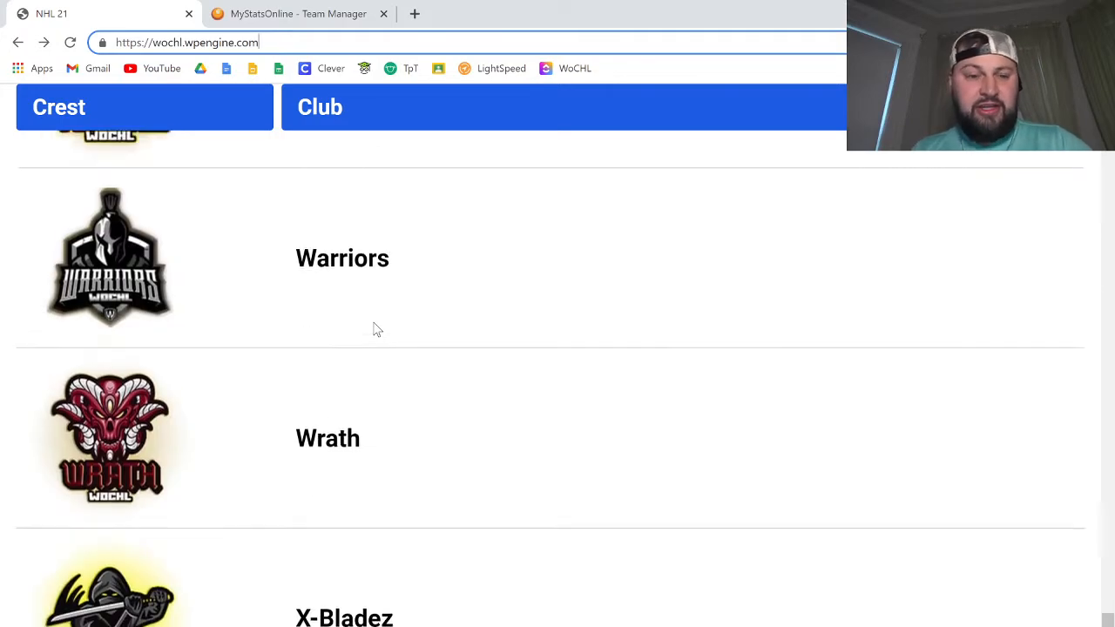
{"action": "scroll", "coordinate": [366, 328], "scroll_direction": "up", "scroll_amount": 12}
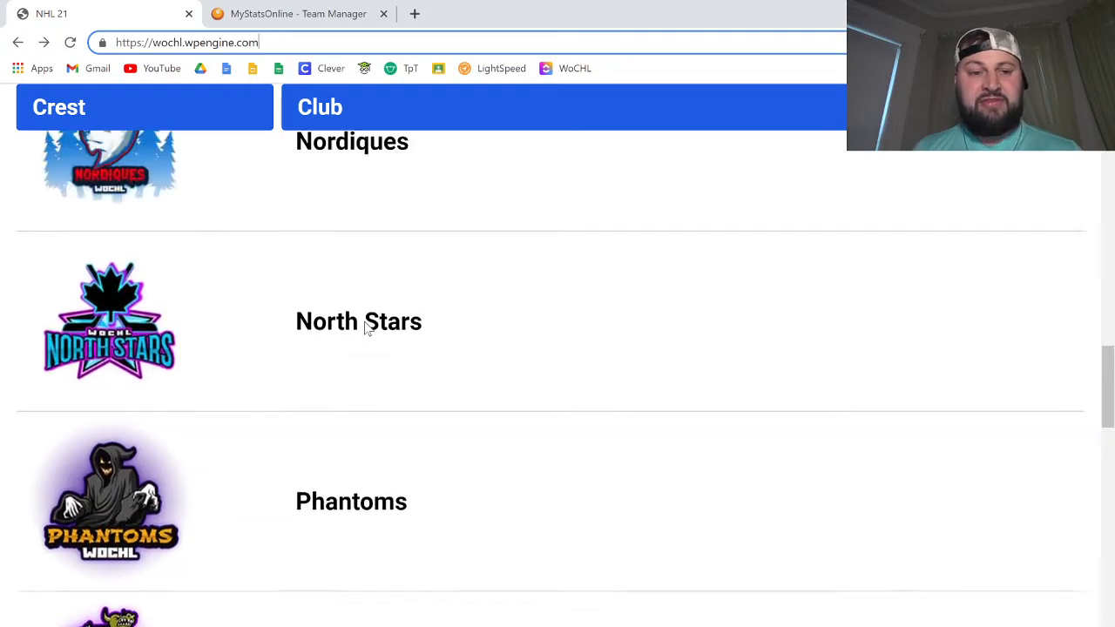
{"action": "scroll", "coordinate": [366, 329], "scroll_direction": "up", "scroll_amount": 12}
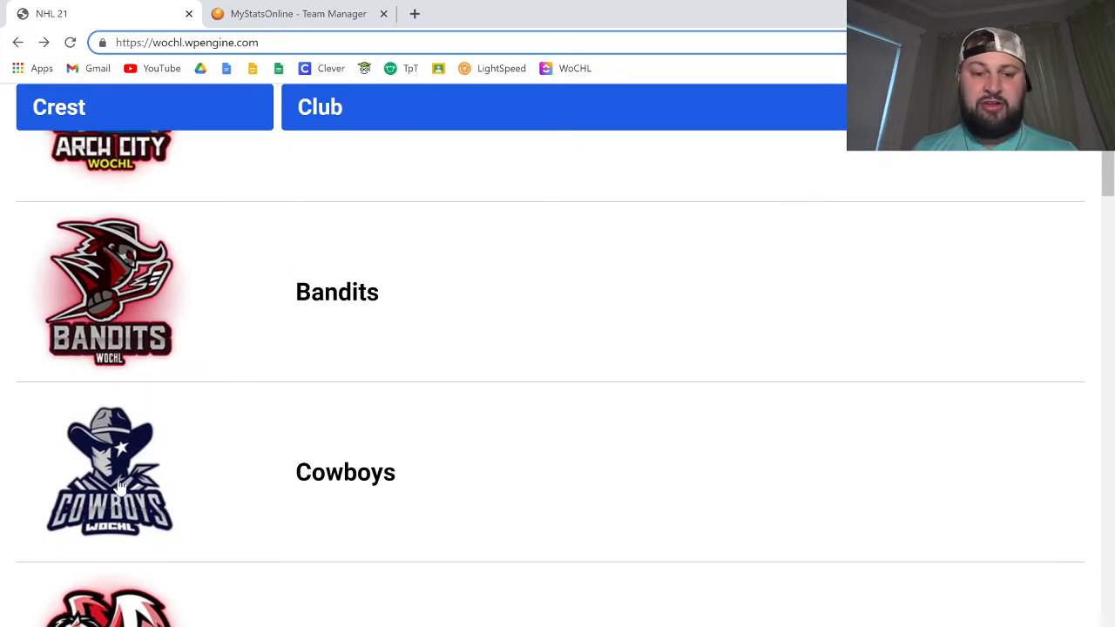
{"action": "left_click", "coordinate": [127, 484]}
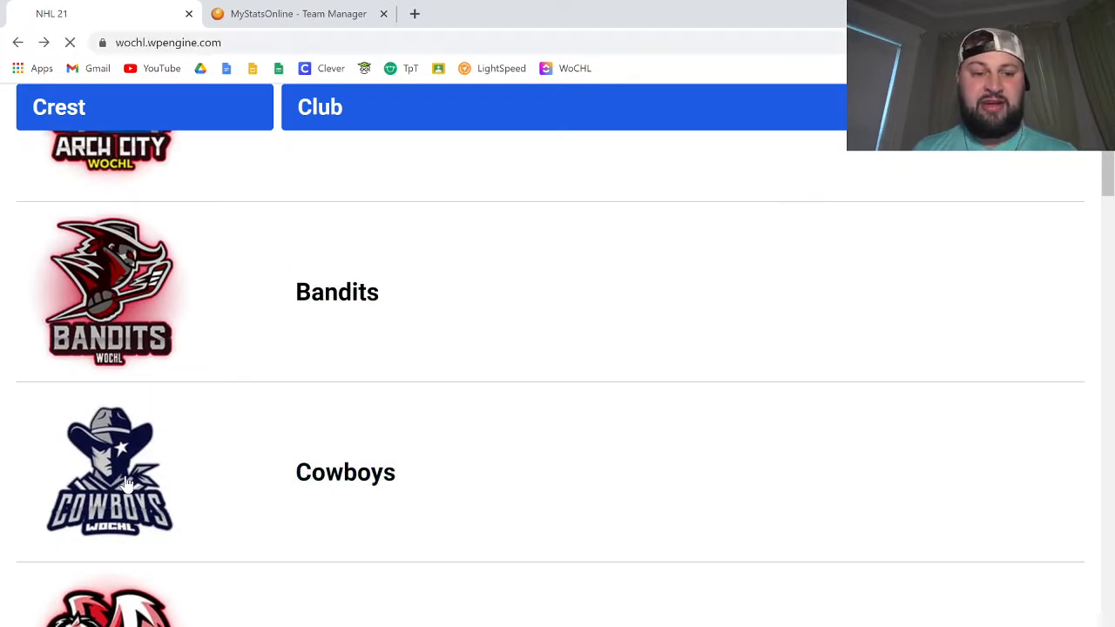
Step: Look through the Cowboys' recent games and open the 2–4 game against WoCHL Canada North Stars
{"action": "scroll", "coordinate": [541, 316], "scroll_direction": "down", "scroll_amount": 3}
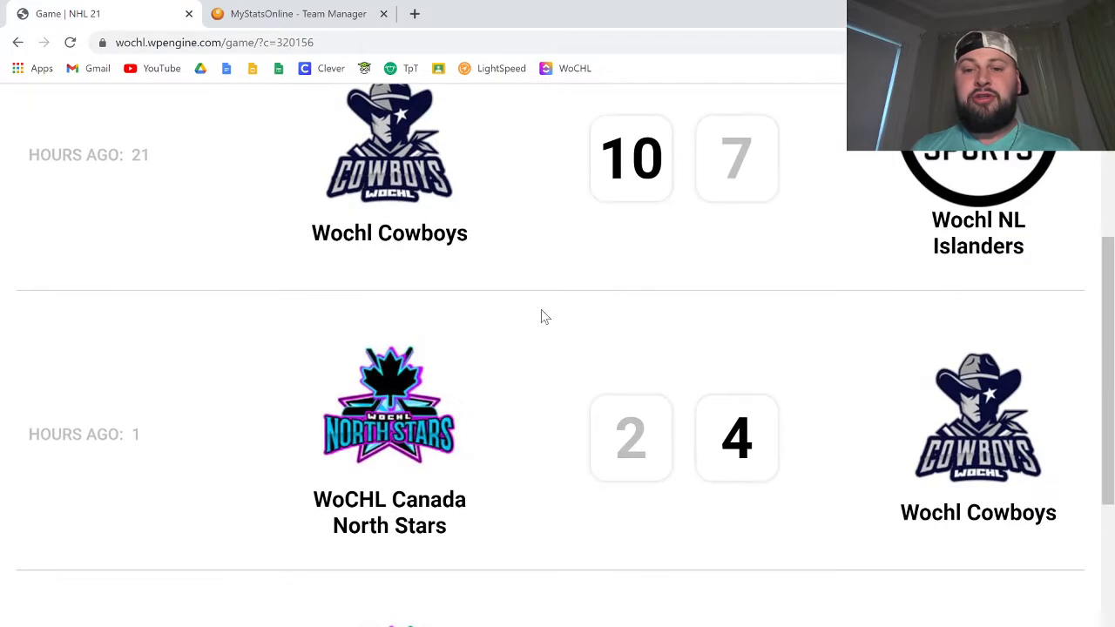
{"action": "scroll", "coordinate": [541, 313], "scroll_direction": "down", "scroll_amount": 5}
{"action": "scroll", "coordinate": [541, 314], "scroll_direction": "up", "scroll_amount": 5}
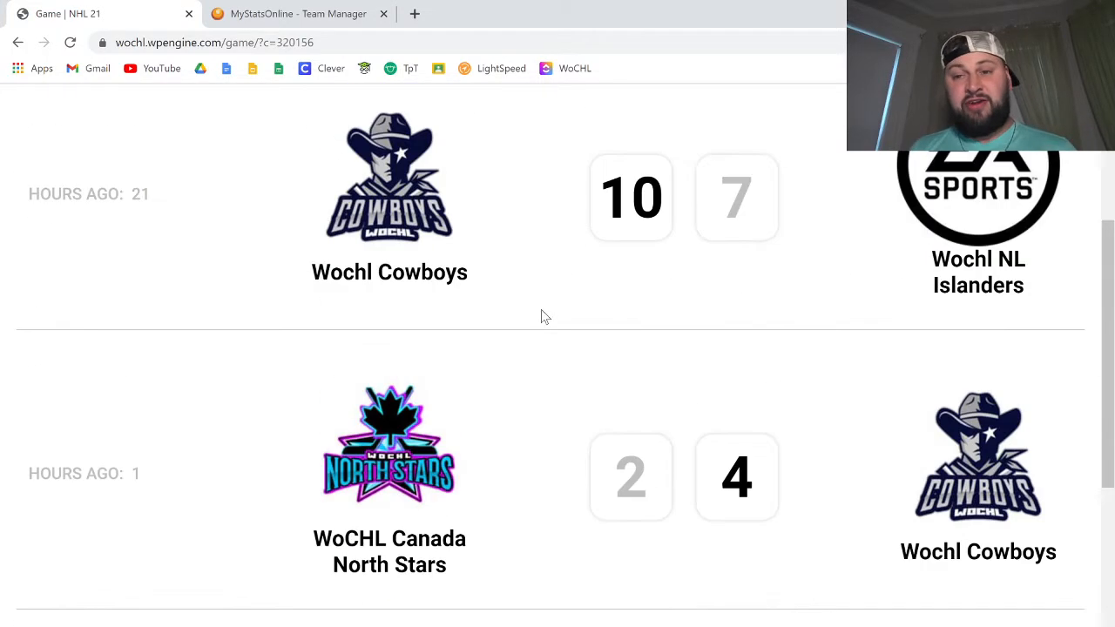
{"action": "scroll", "coordinate": [541, 316], "scroll_direction": "up", "scroll_amount": 3}
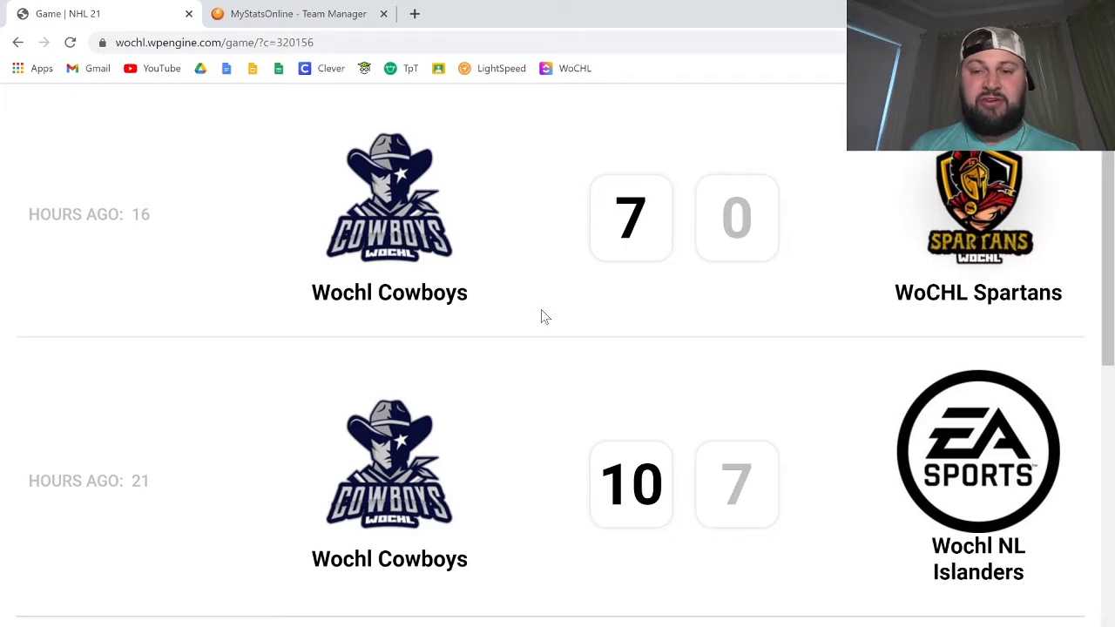
{"action": "scroll", "coordinate": [541, 316], "scroll_direction": "down", "scroll_amount": 5}
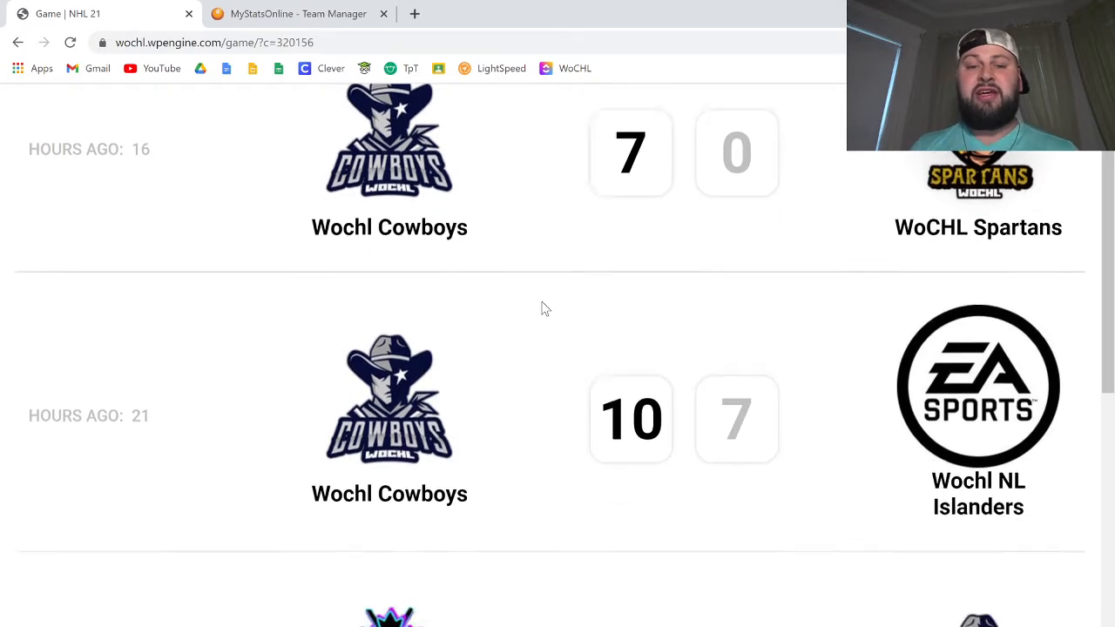
{"action": "scroll", "coordinate": [542, 314], "scroll_direction": "up", "scroll_amount": 5}
{"action": "scroll", "coordinate": [545, 308], "scroll_direction": "down", "scroll_amount": 5}
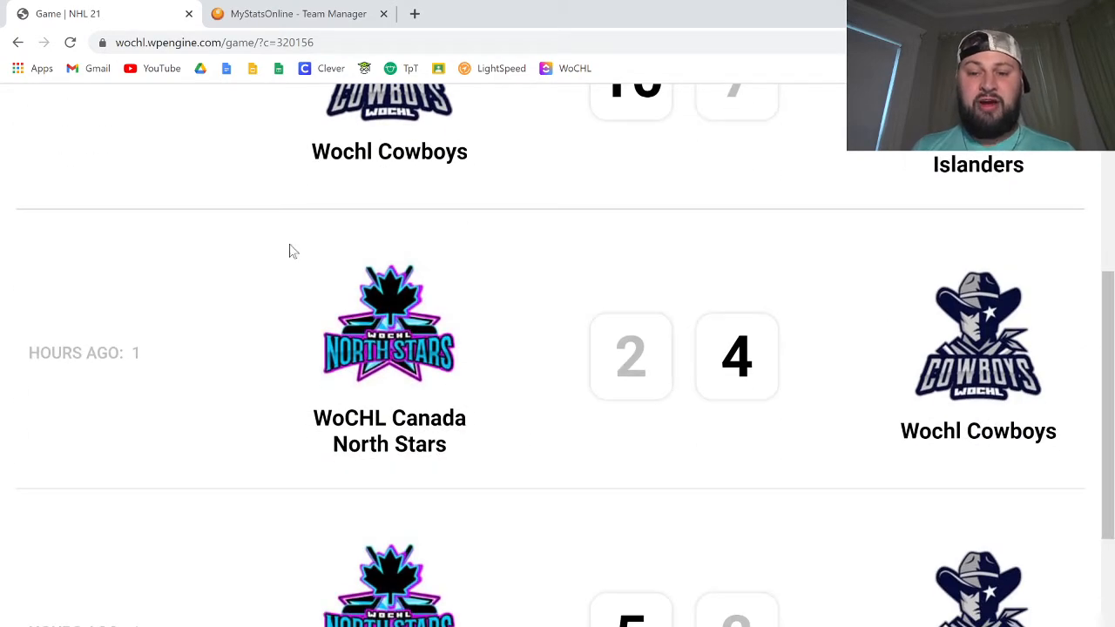
{"action": "left_click", "coordinate": [411, 344]}
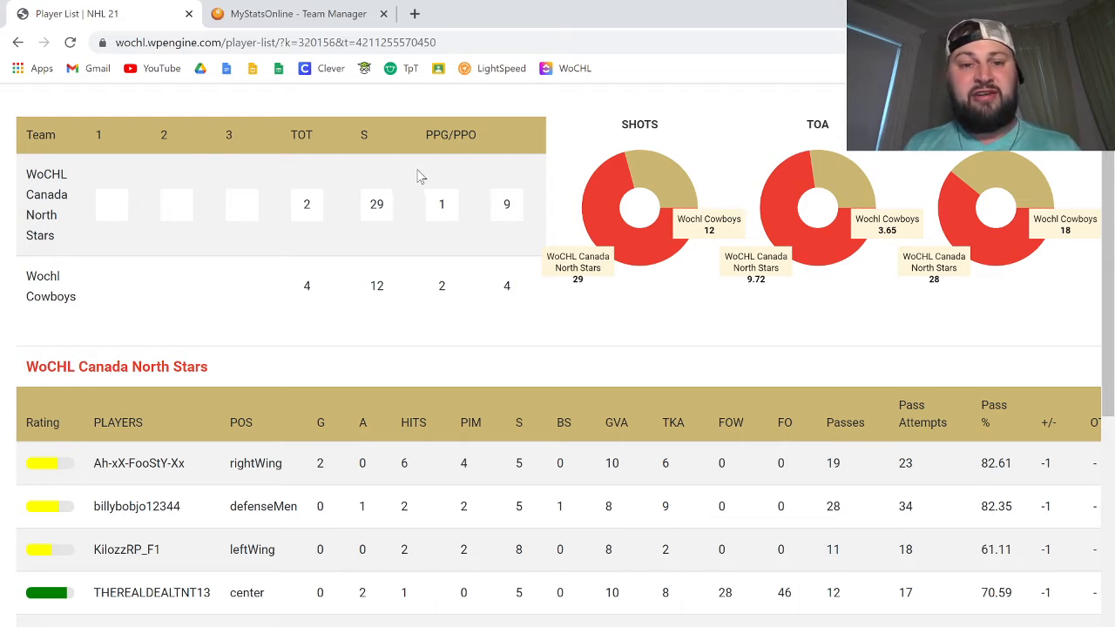
Step: Examine the game's team totals and both teams' player and goalie statistics, including the Cowboys' lineup
{"action": "left_click_drag", "start_coordinate": [410, 178], "coordinate": [601, 354]}
{"action": "left_click", "coordinate": [537, 305]}
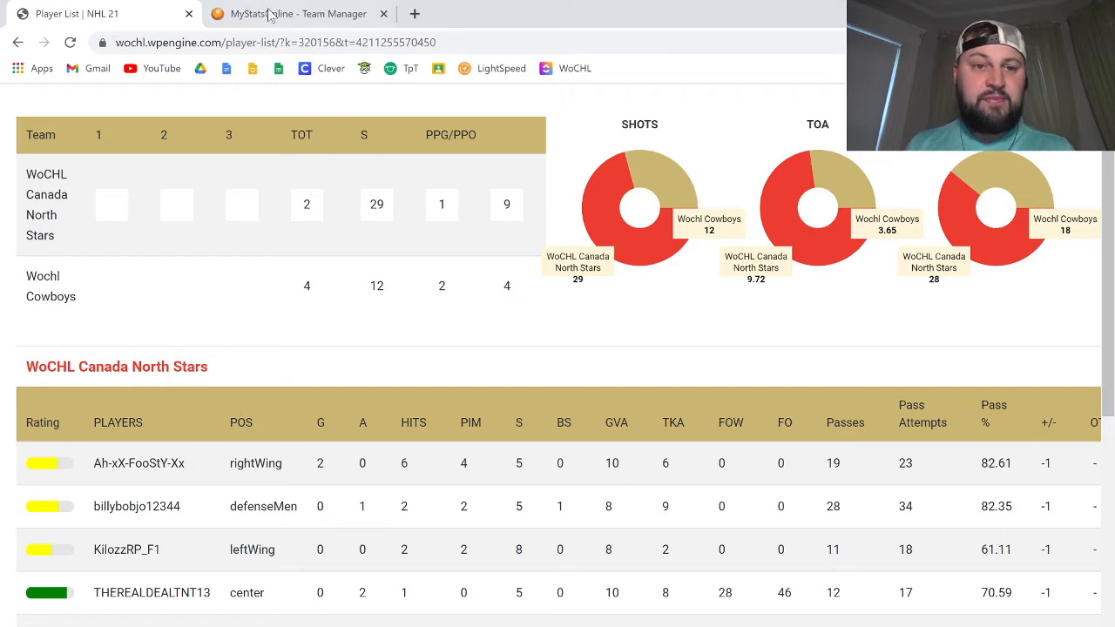
{"action": "scroll", "coordinate": [337, 326], "scroll_direction": "down", "scroll_amount": 3}
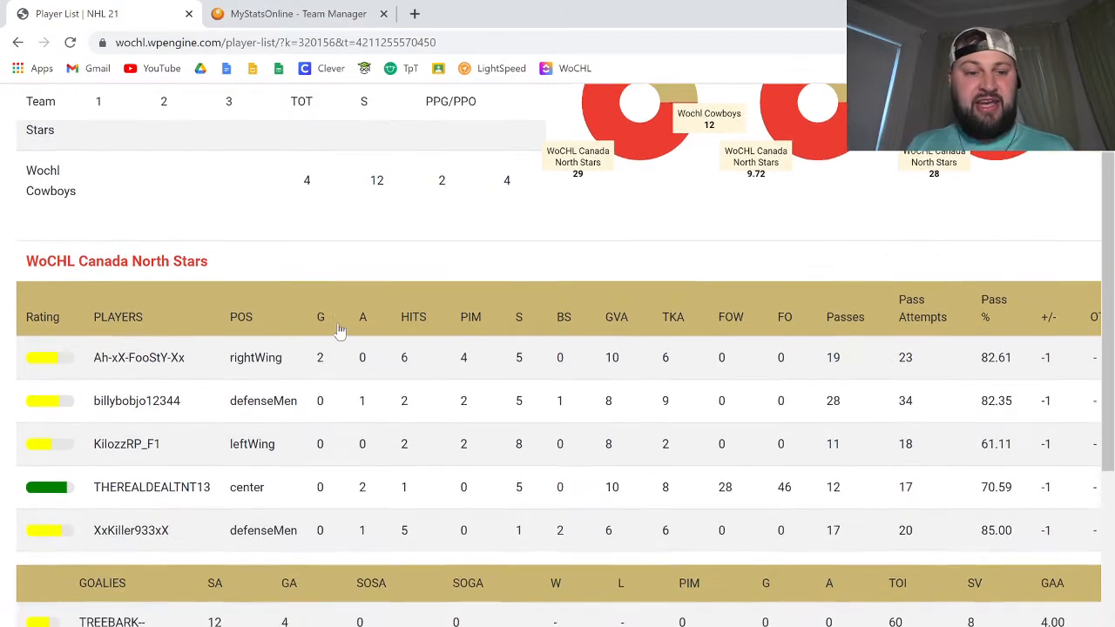
{"action": "scroll", "coordinate": [341, 331], "scroll_direction": "down", "scroll_amount": 3}
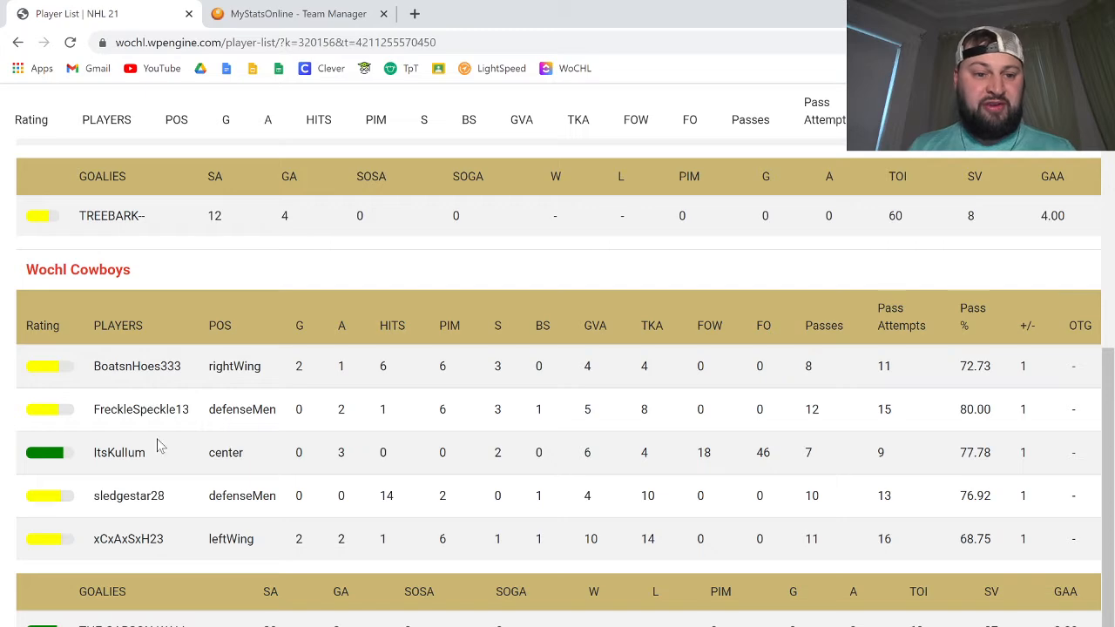
{"action": "left_click", "coordinate": [314, 7]}
{"action": "scroll", "coordinate": [343, 413], "scroll_direction": "down", "scroll_amount": 3}
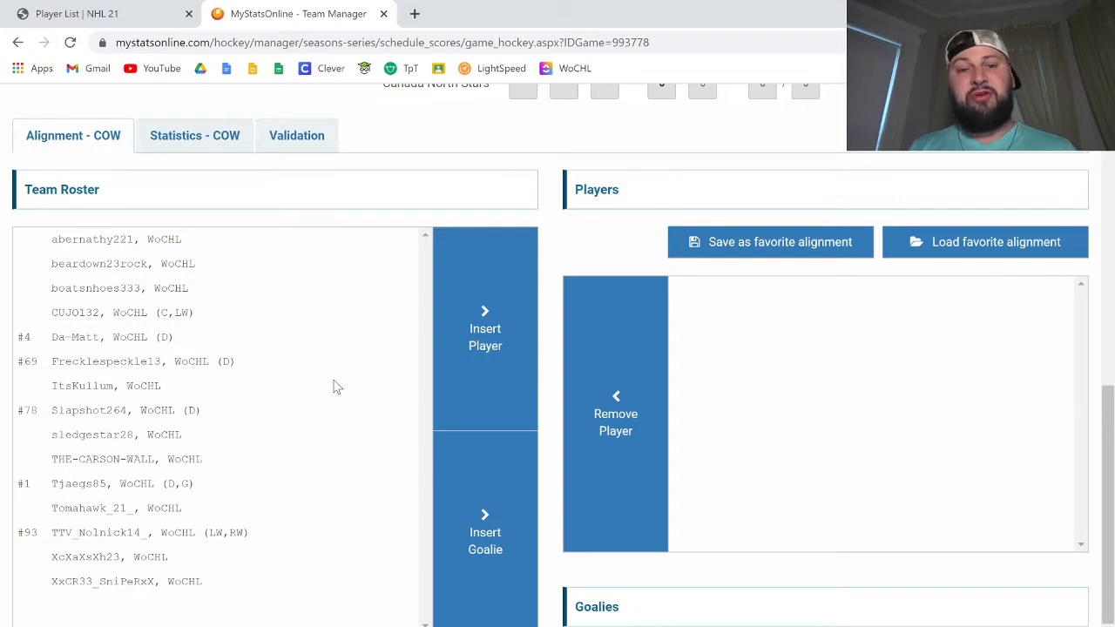
{"action": "left_click", "coordinate": [132, 290]}
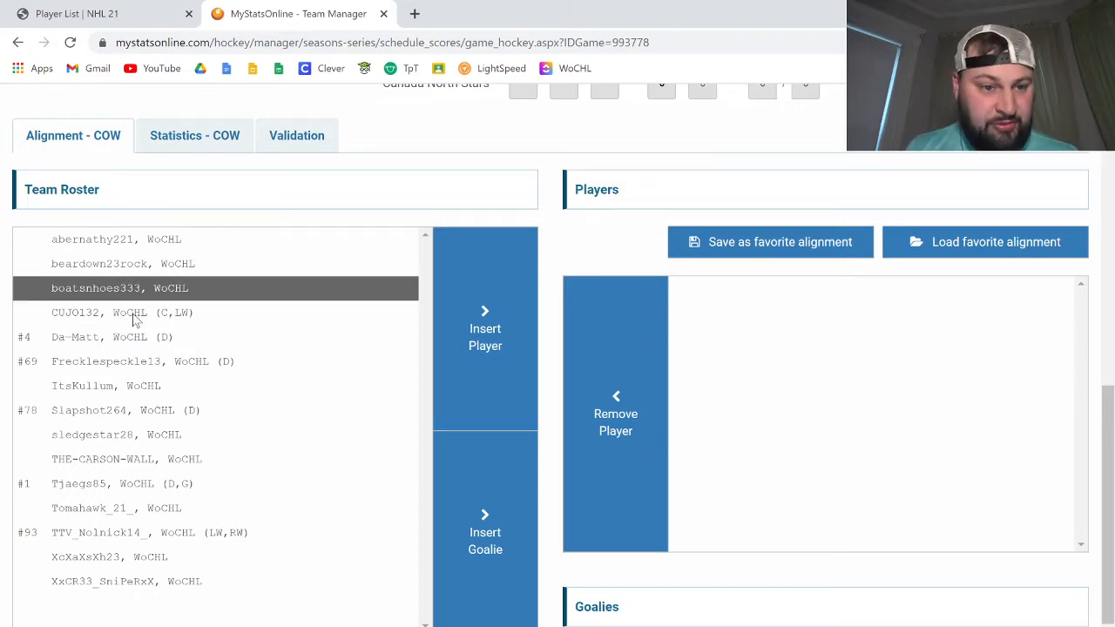
{"action": "left_click", "coordinate": [148, 363], "text": "ctrl"}
{"action": "left_click", "coordinate": [150, 387], "text": "ctrl"}
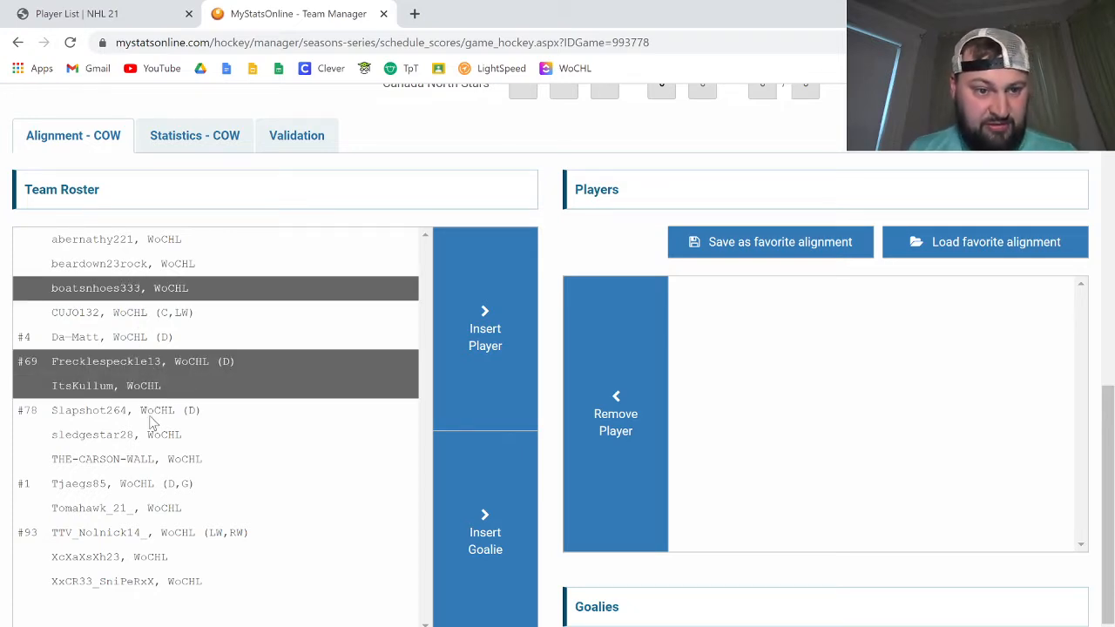
{"action": "left_click", "coordinate": [153, 438], "text": "ctrl"}
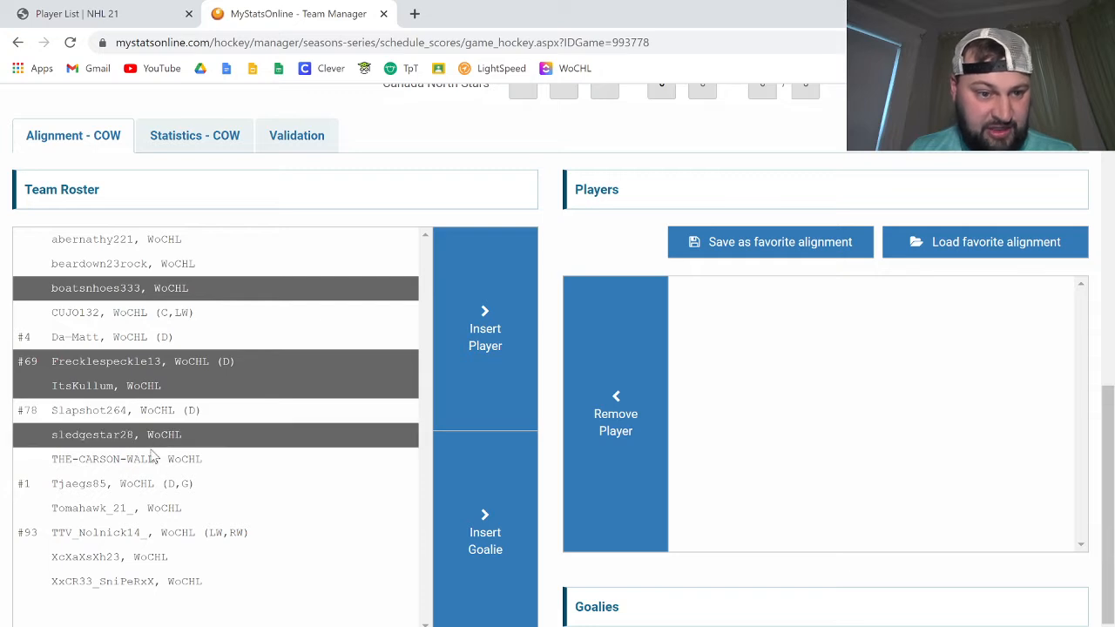
{"action": "left_click", "coordinate": [147, 557], "text": "ctrl"}
{"action": "left_click", "coordinate": [478, 386]}
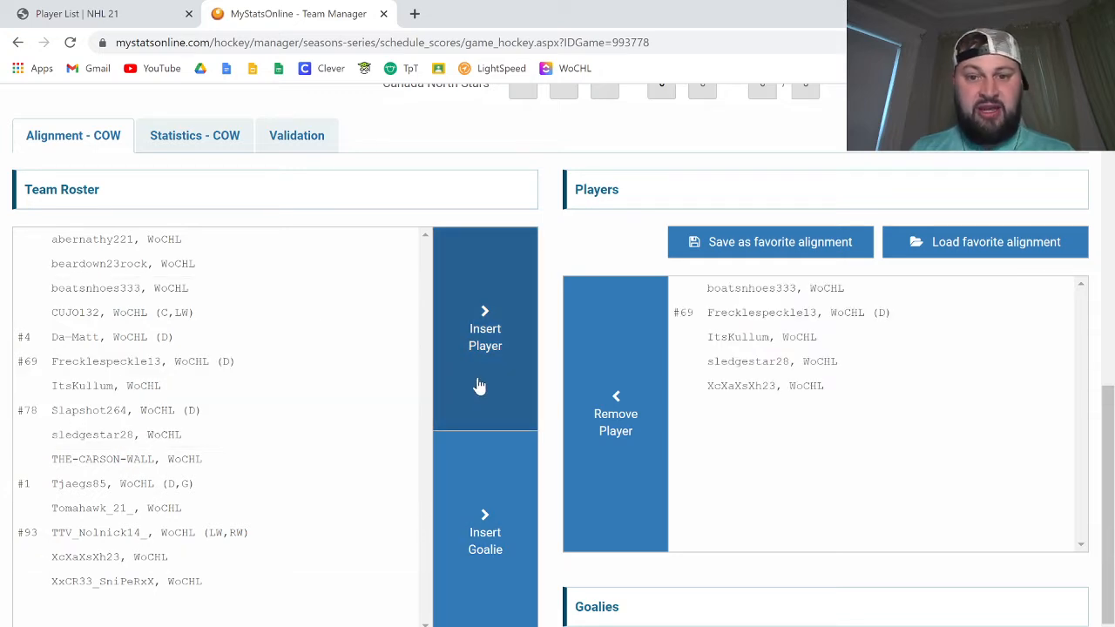
Step: Insert THE-CARSON-WALL from the team roster as the Cowboys' goalie
{"action": "left_click", "coordinate": [122, 460]}
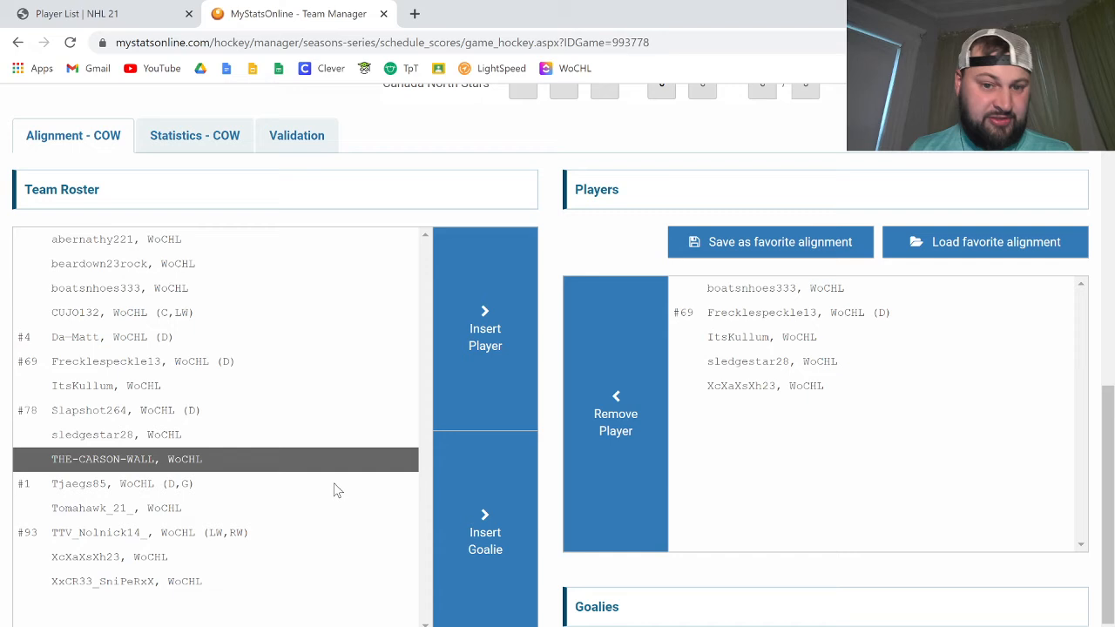
{"action": "left_click", "coordinate": [470, 516]}
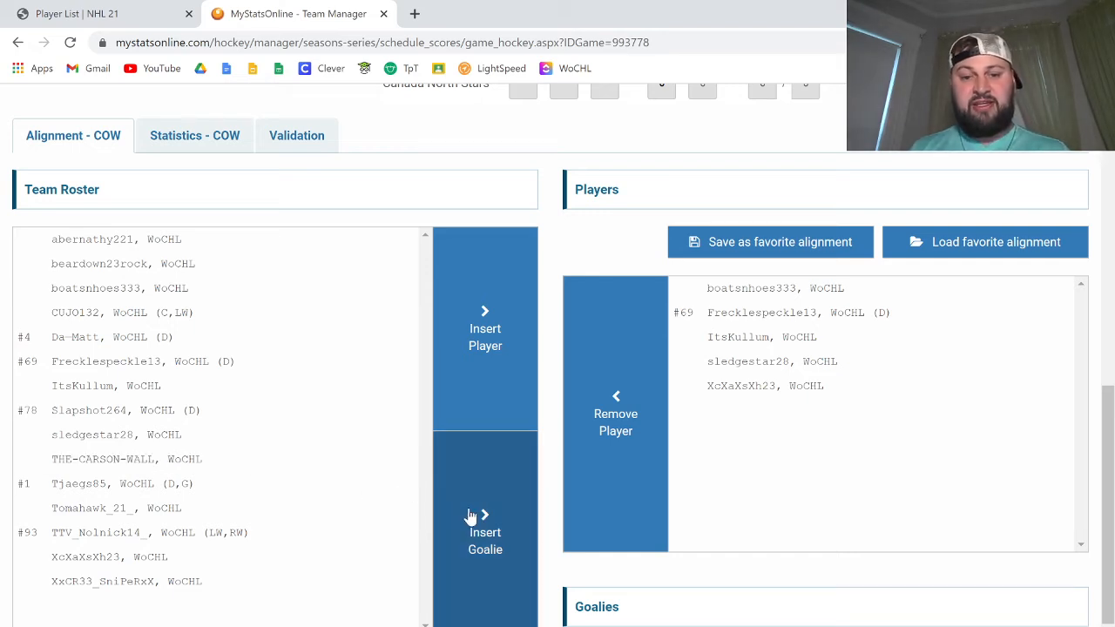
{"action": "scroll", "coordinate": [427, 507], "scroll_direction": "down", "scroll_amount": 1}
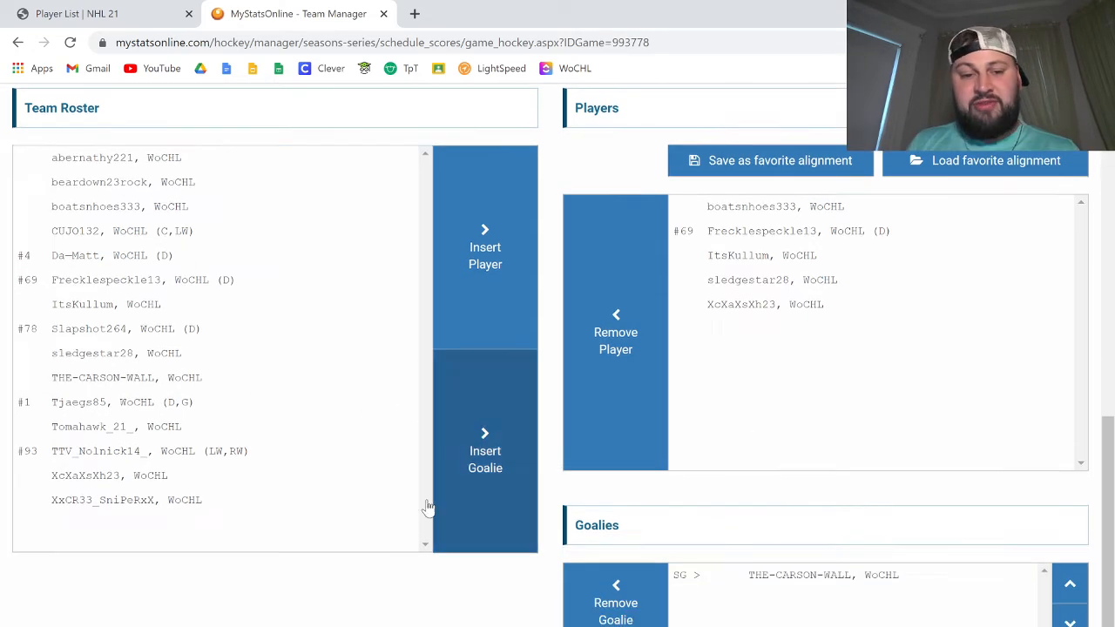
Step: Insert TTV_Nolnick14_ as a second Cowboys goalie and remove that goalie again
{"action": "left_click", "coordinate": [181, 454]}
{"action": "left_click", "coordinate": [500, 429]}
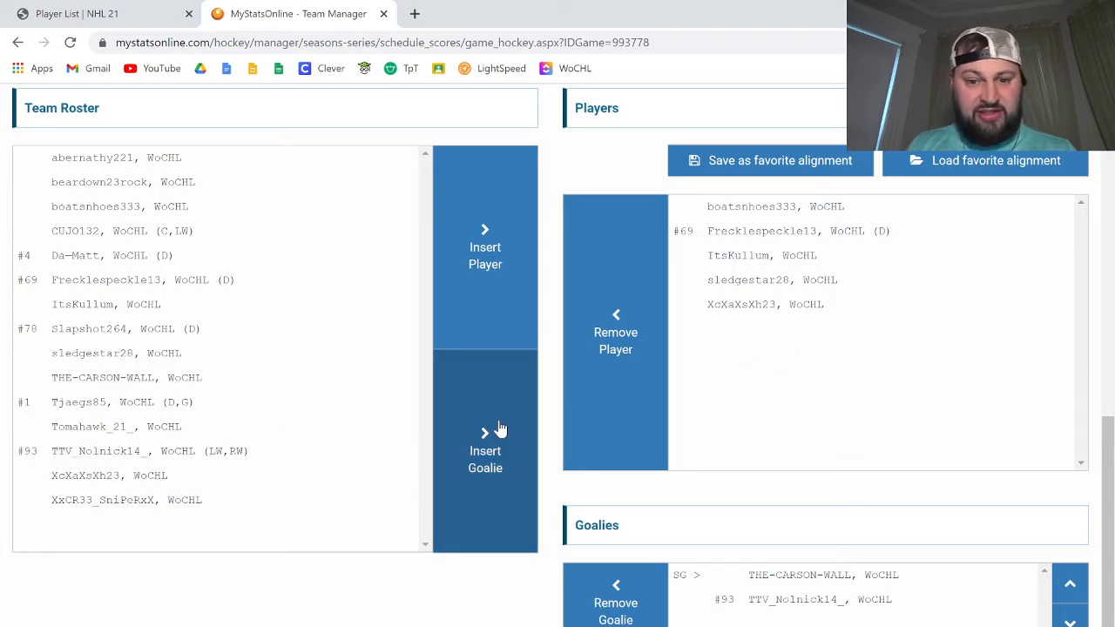
{"action": "left_click", "coordinate": [807, 610]}
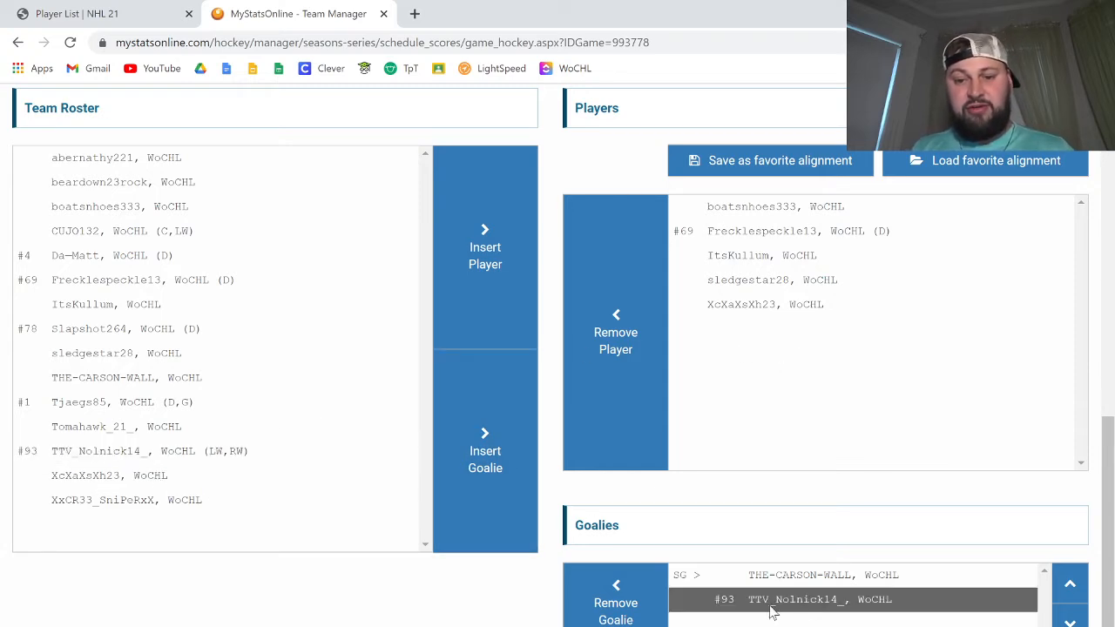
{"action": "left_click", "coordinate": [615, 609]}
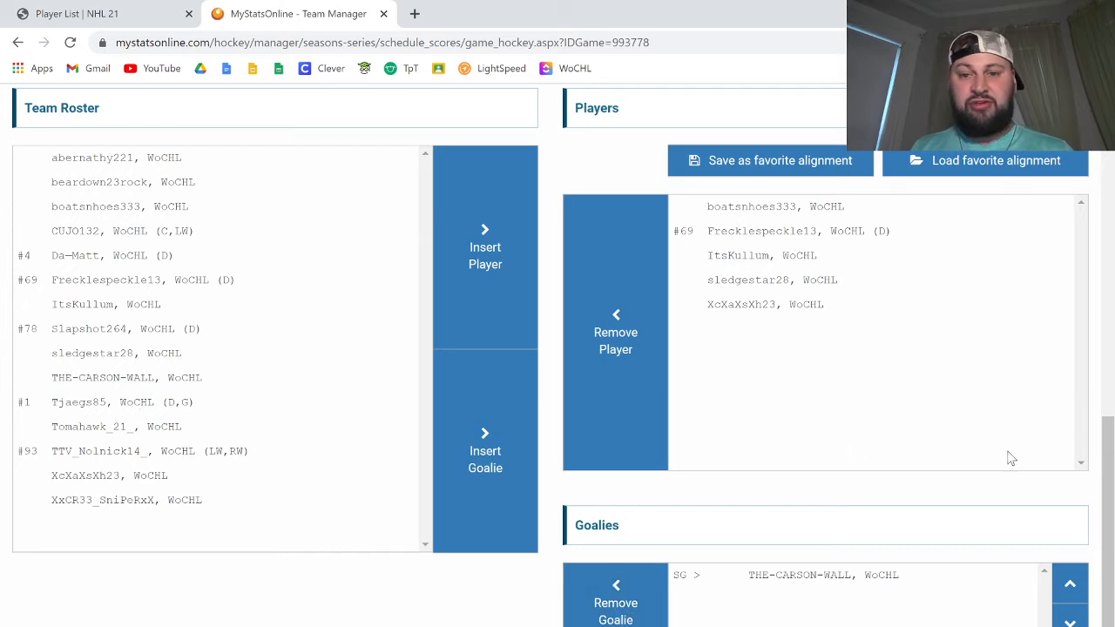
{"action": "scroll", "coordinate": [816, 480], "scroll_direction": "up", "scroll_amount": 1}
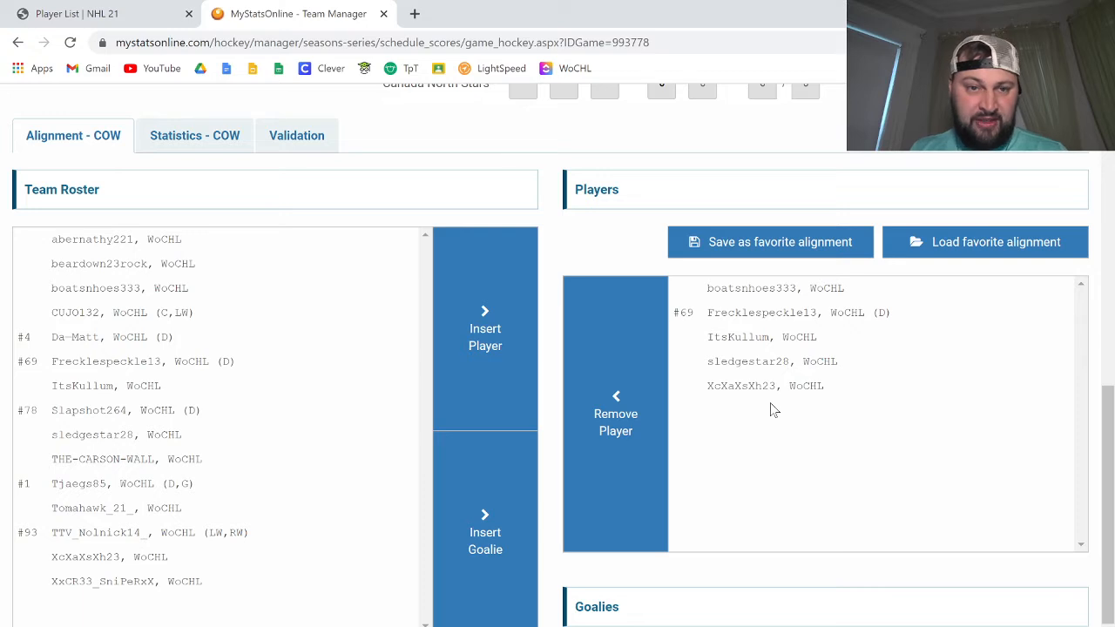
{"action": "left_click", "coordinate": [181, 139]}
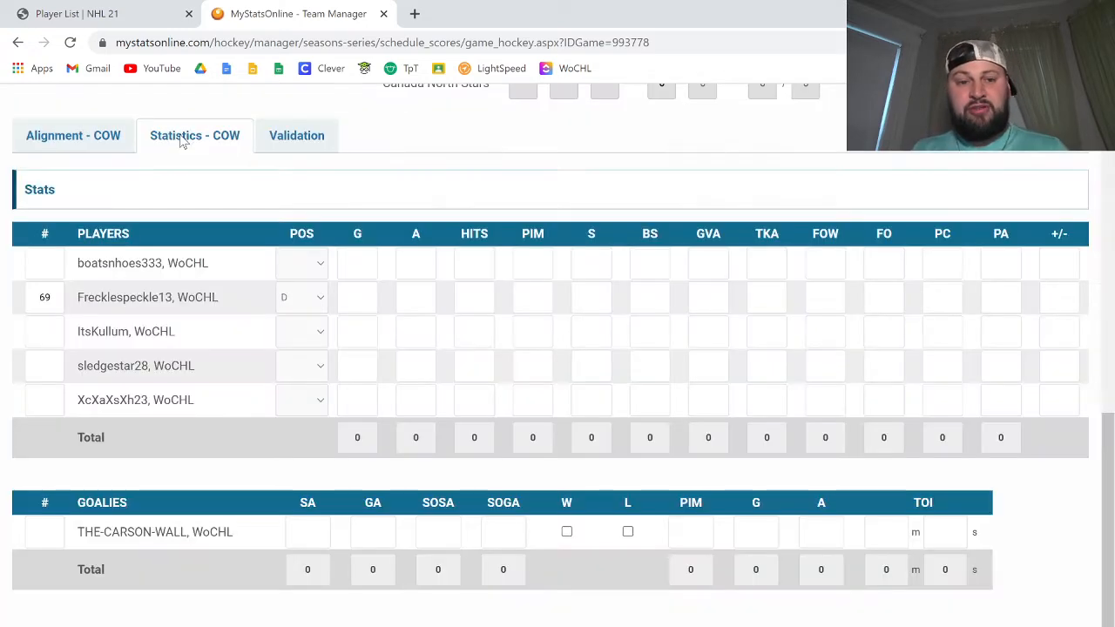
{"action": "left_click", "coordinate": [309, 273]}
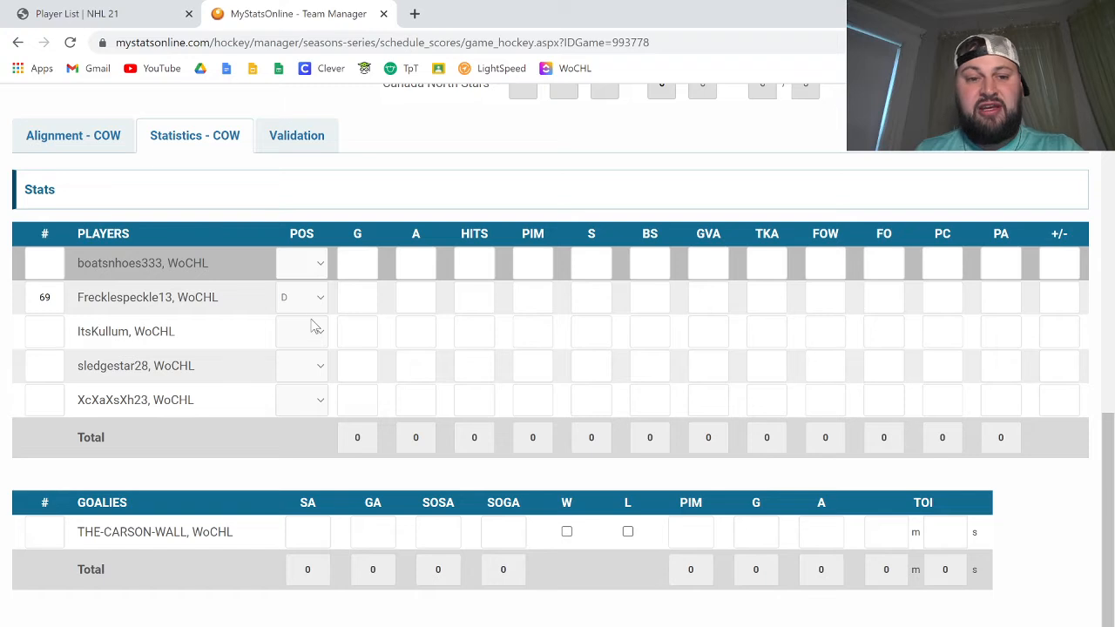
{"action": "left_click", "coordinate": [84, 12]}
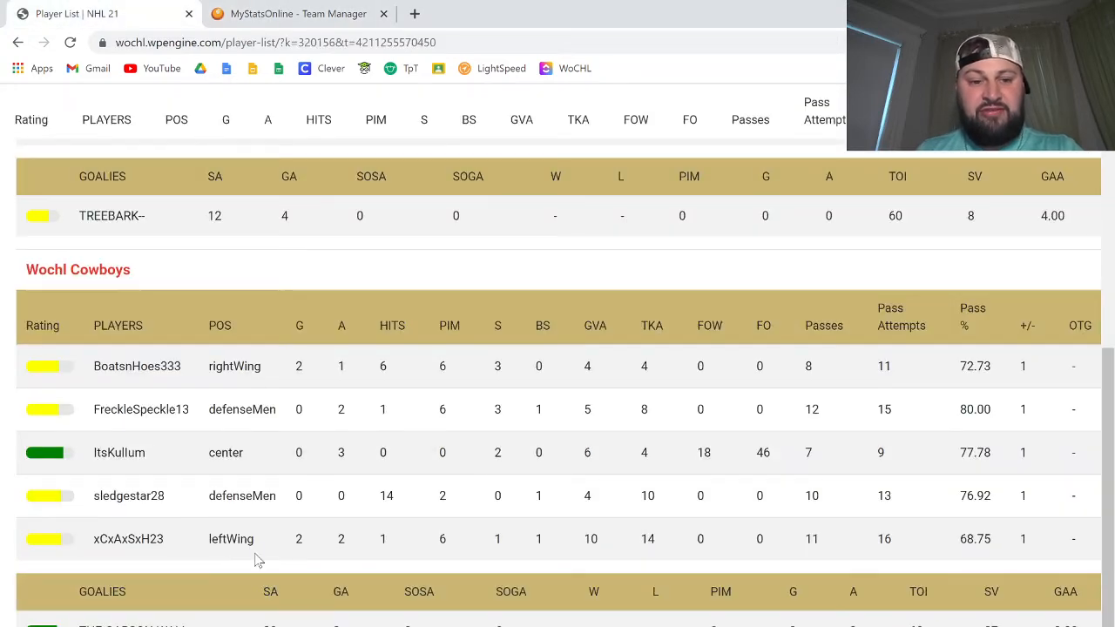
{"action": "left_click", "coordinate": [312, 12]}
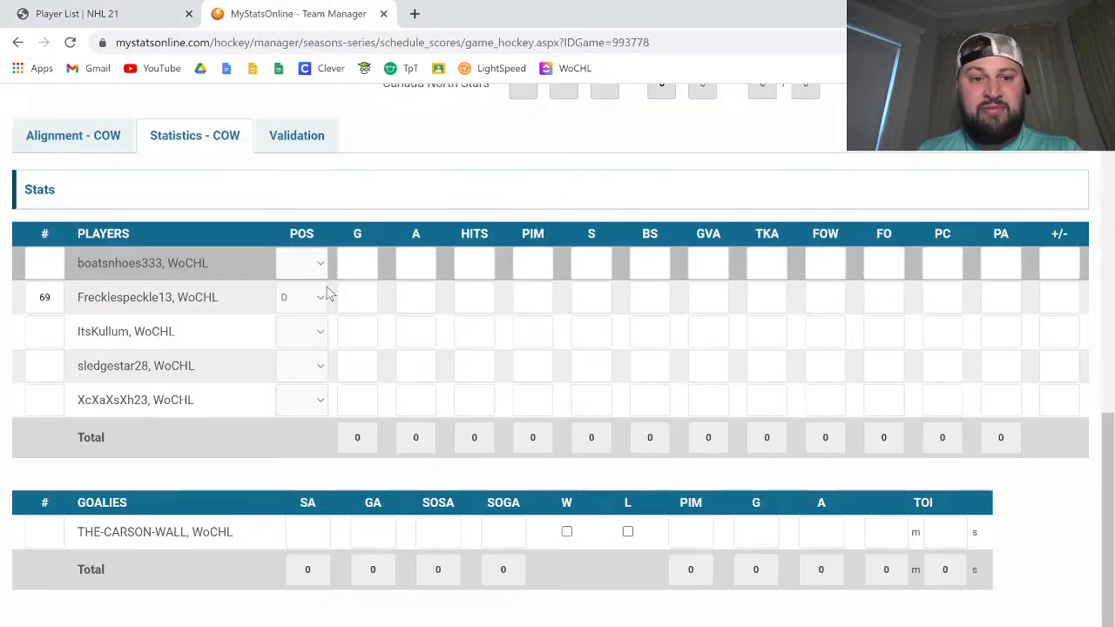
{"action": "left_click", "coordinate": [315, 271]}
{"action": "left_click", "coordinate": [302, 381]}
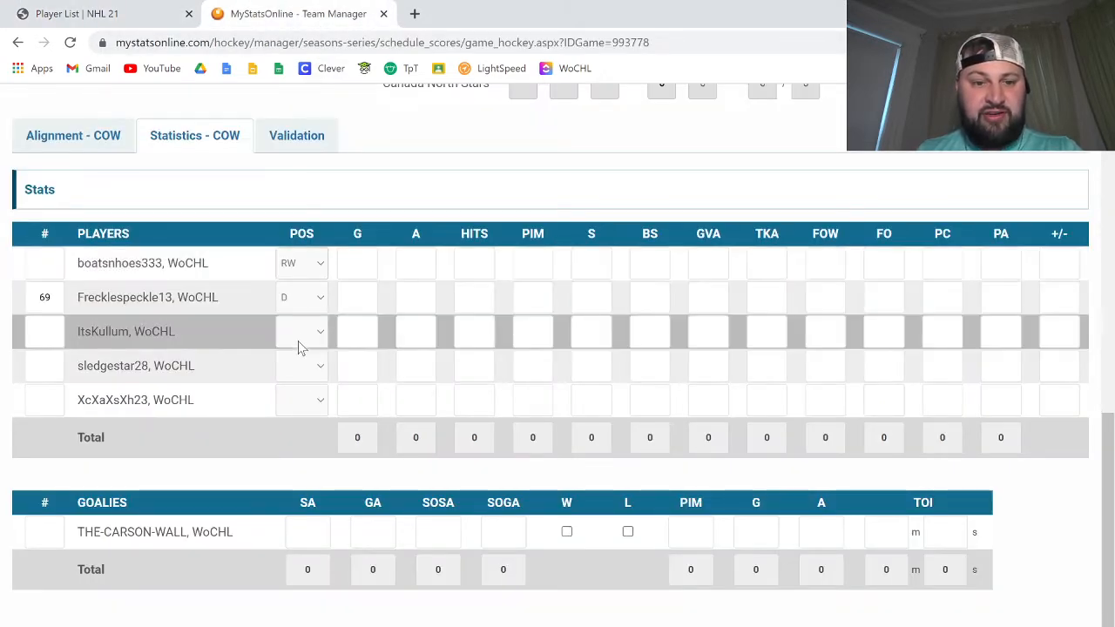
{"action": "left_click", "coordinate": [304, 376]}
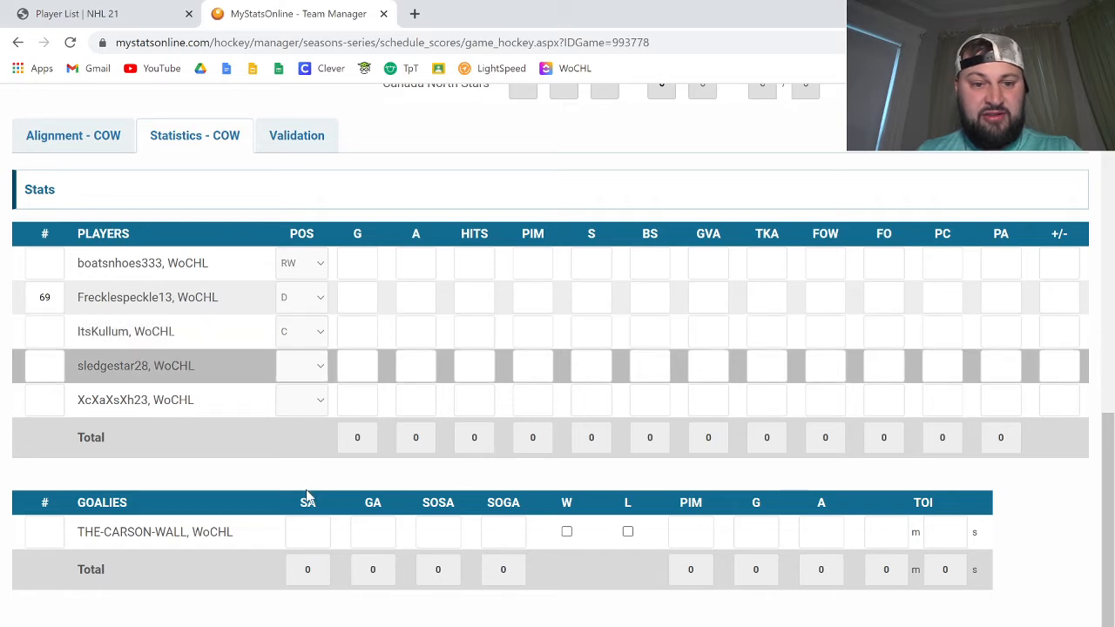
{"action": "left_click", "coordinate": [309, 505]}
{"action": "left_click", "coordinate": [313, 405]}
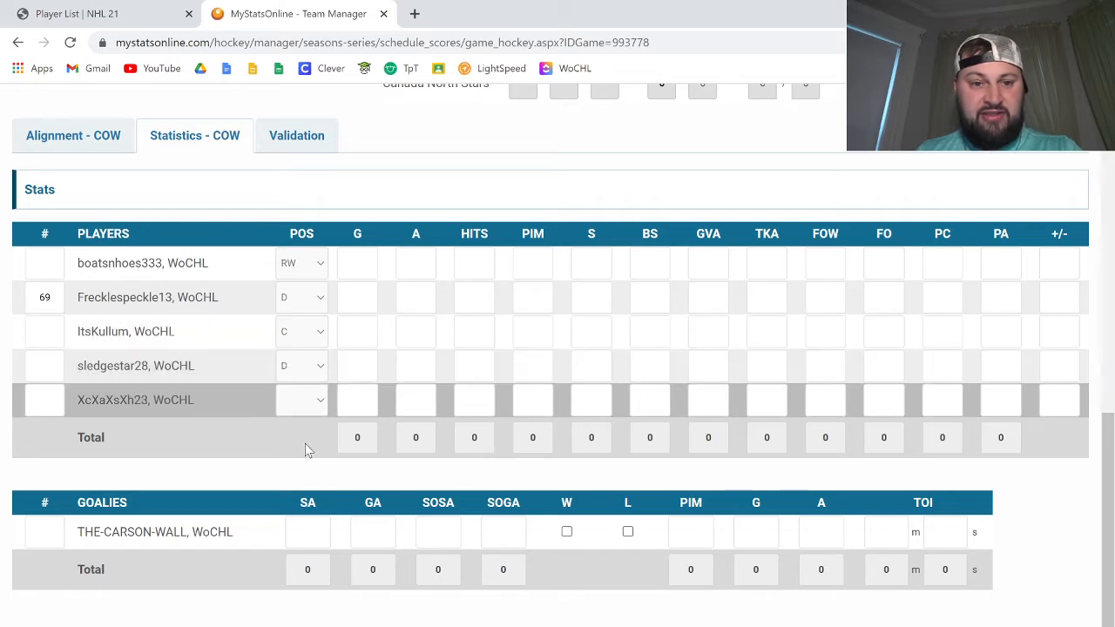
{"action": "left_click", "coordinate": [316, 535]}
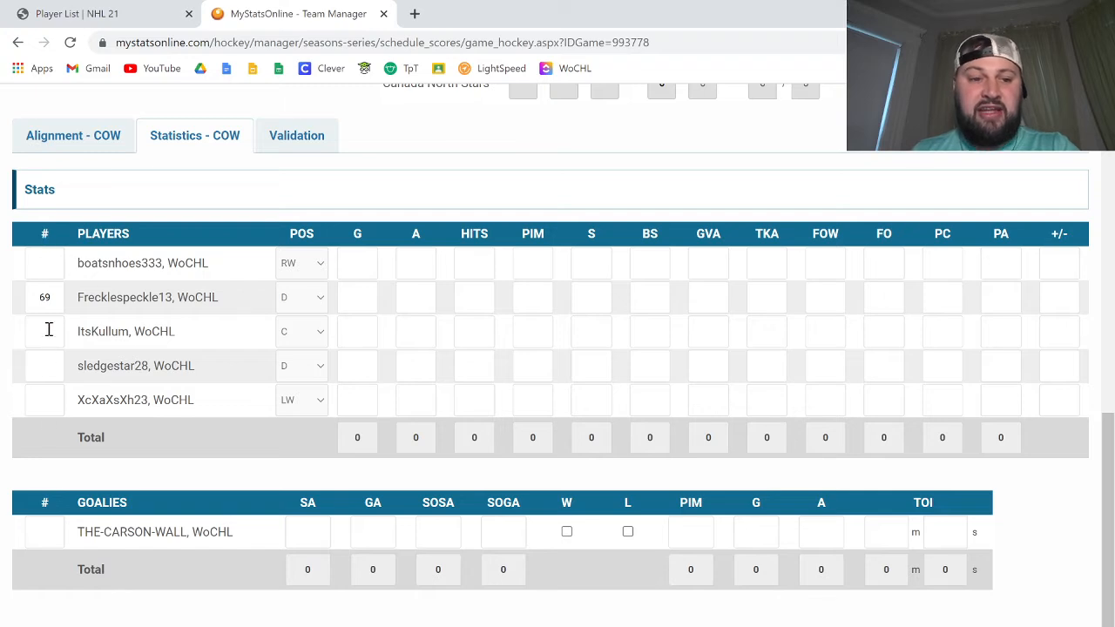
{"action": "left_click", "coordinate": [362, 266]}
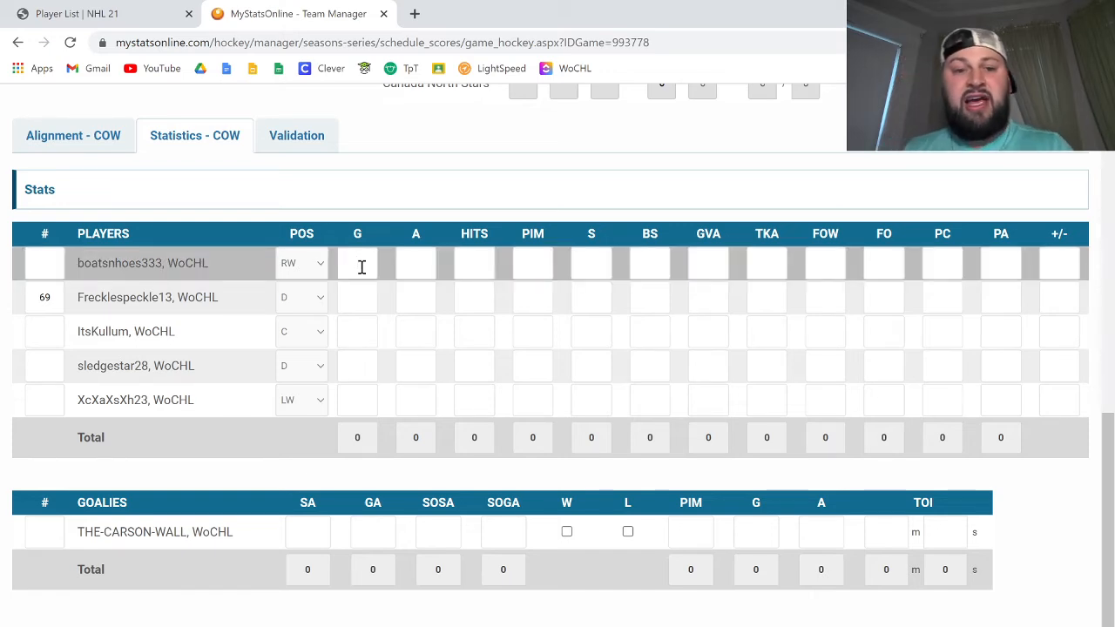
{"action": "left_click", "coordinate": [140, 11]}
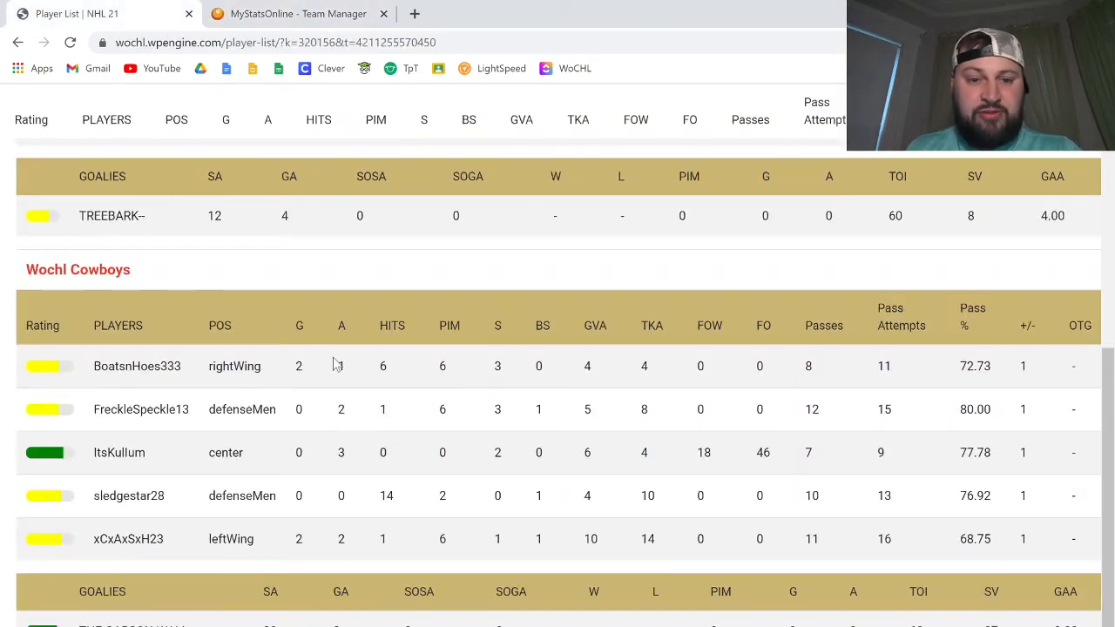
{"action": "left_click", "coordinate": [305, 12]}
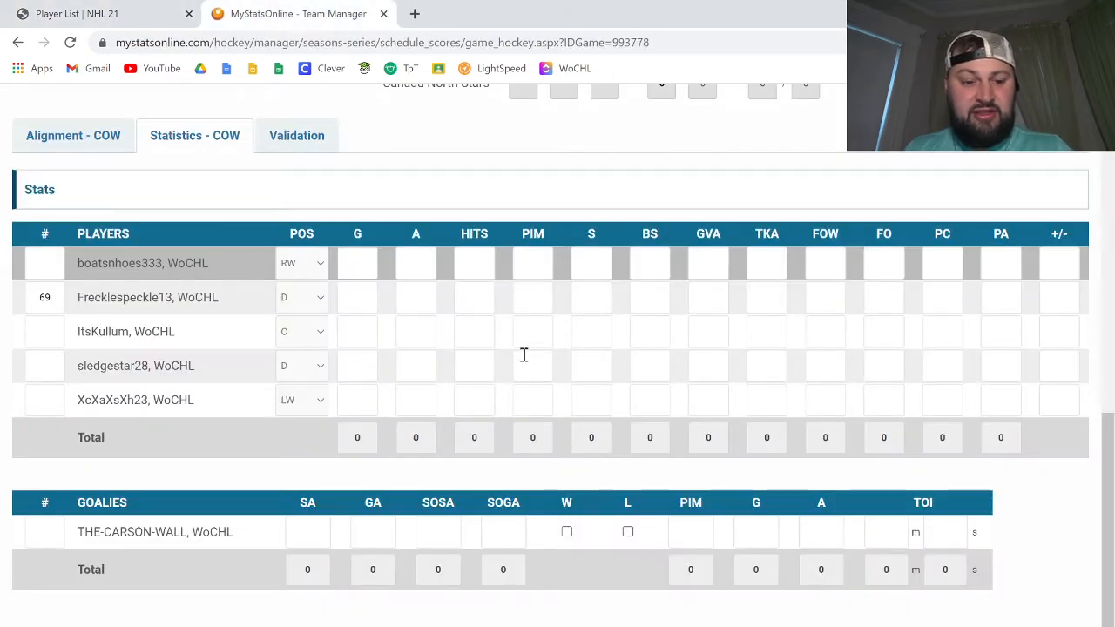
{"action": "key", "text": "Tab"}
{"action": "type", "text": "1"}
{"action": "key", "text": "Tab"}
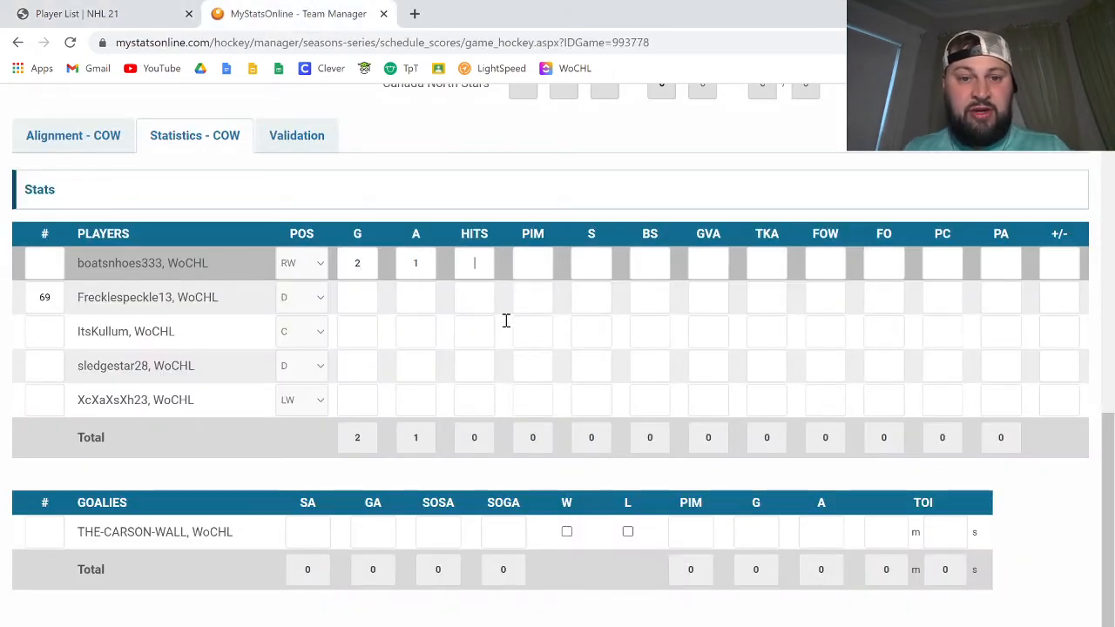
{"action": "left_click", "coordinate": [95, 9]}
{"action": "key", "text": "ctrl+Tab"}
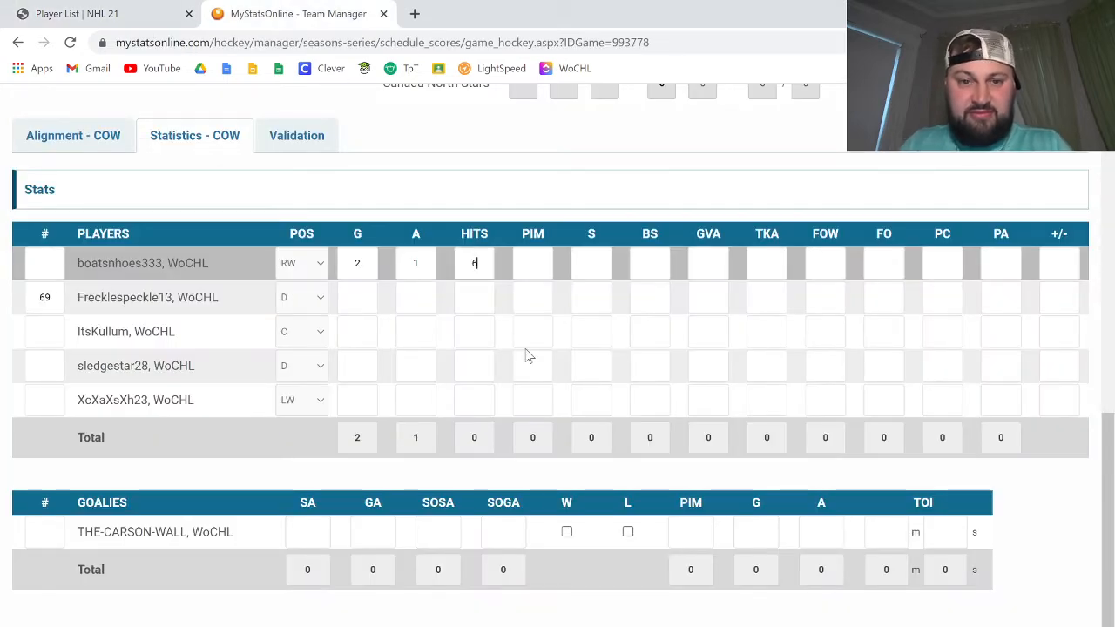
{"action": "key", "text": "Tab"}
{"action": "type", "text": "6"}
{"action": "key", "text": "Tab"}
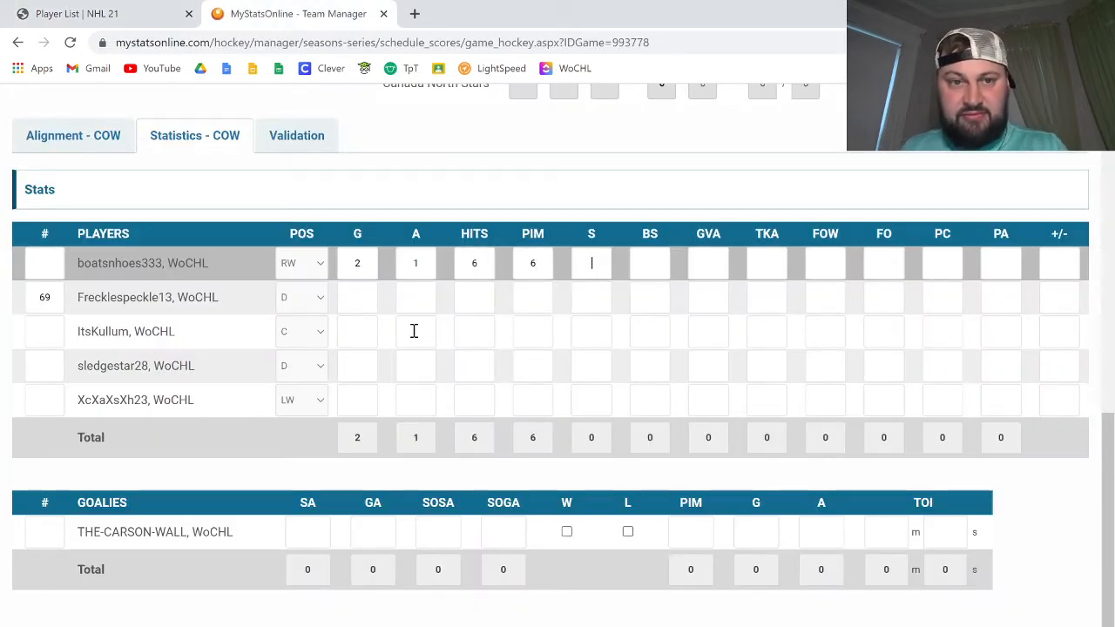
{"action": "left_click", "coordinate": [160, 22]}
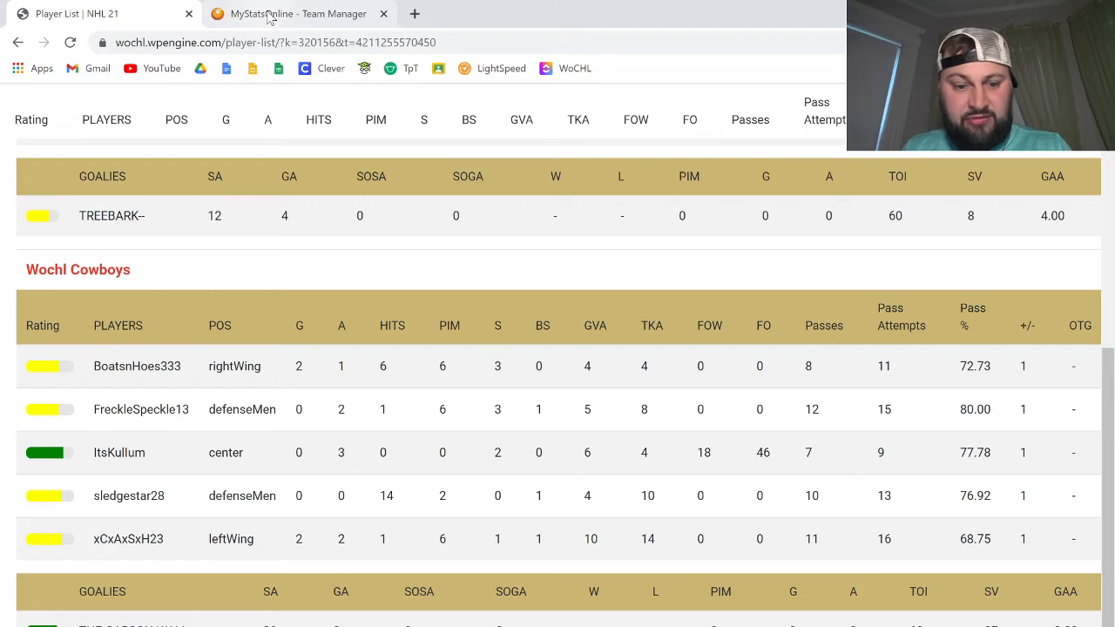
{"action": "left_click", "coordinate": [270, 14]}
{"action": "type", "text": "3"}
{"action": "key", "text": "Tab"}
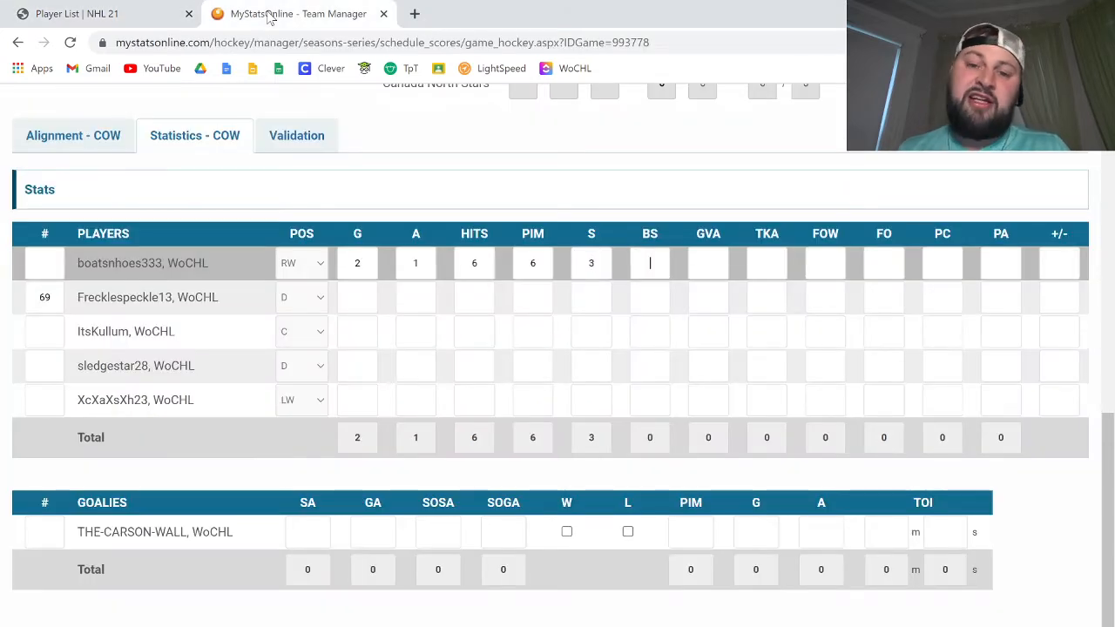
{"action": "key", "text": "Tab"}
{"action": "left_click", "coordinate": [130, 9]}
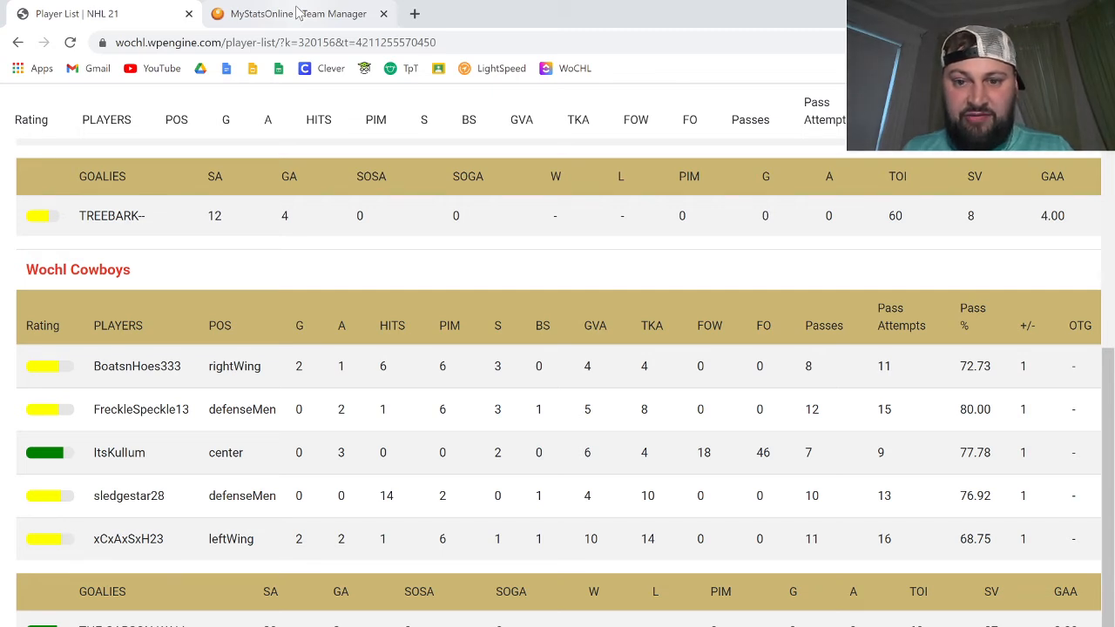
{"action": "left_click", "coordinate": [296, 12]}
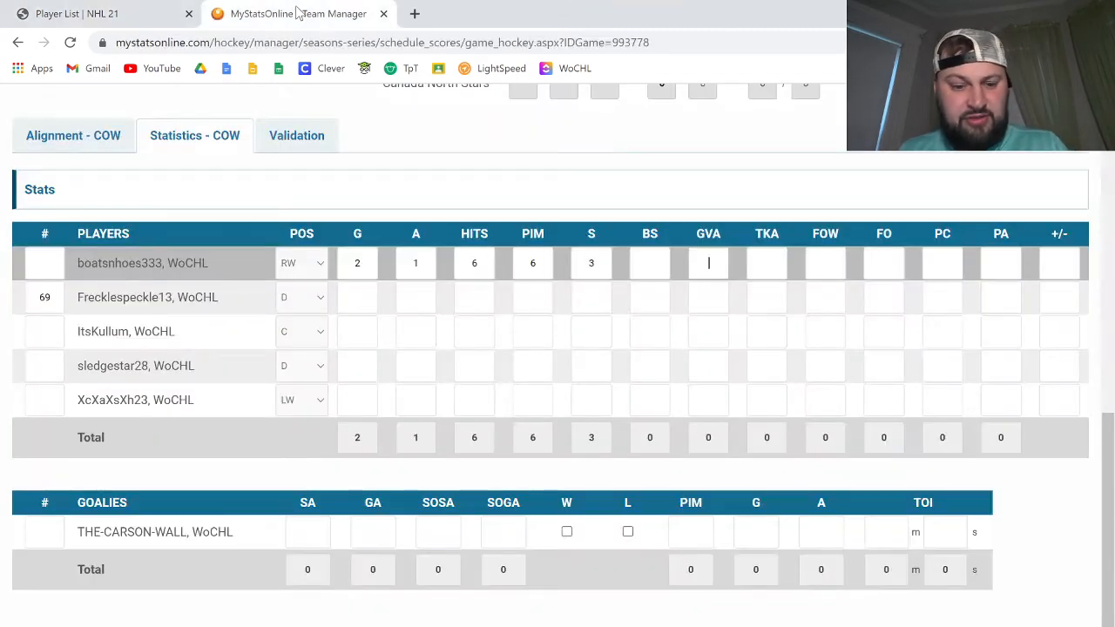
{"action": "type", "text": "4"}
{"action": "key", "text": "Tab"}
{"action": "type", "text": "4"}
{"action": "key", "text": "Tab"}
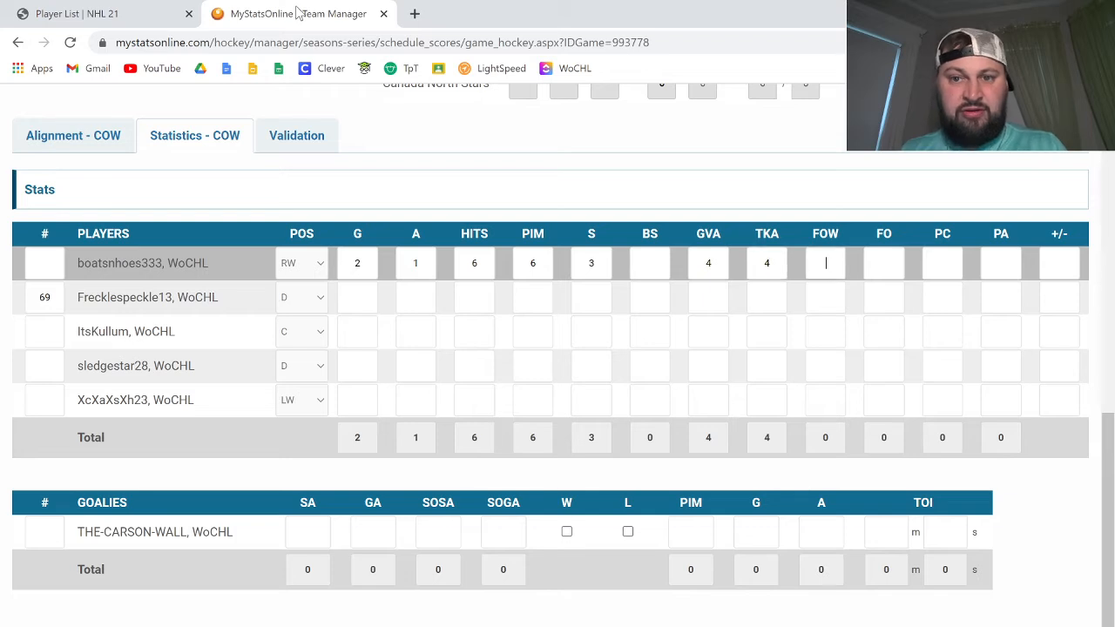
{"action": "key", "text": "ctrl+Tab"}
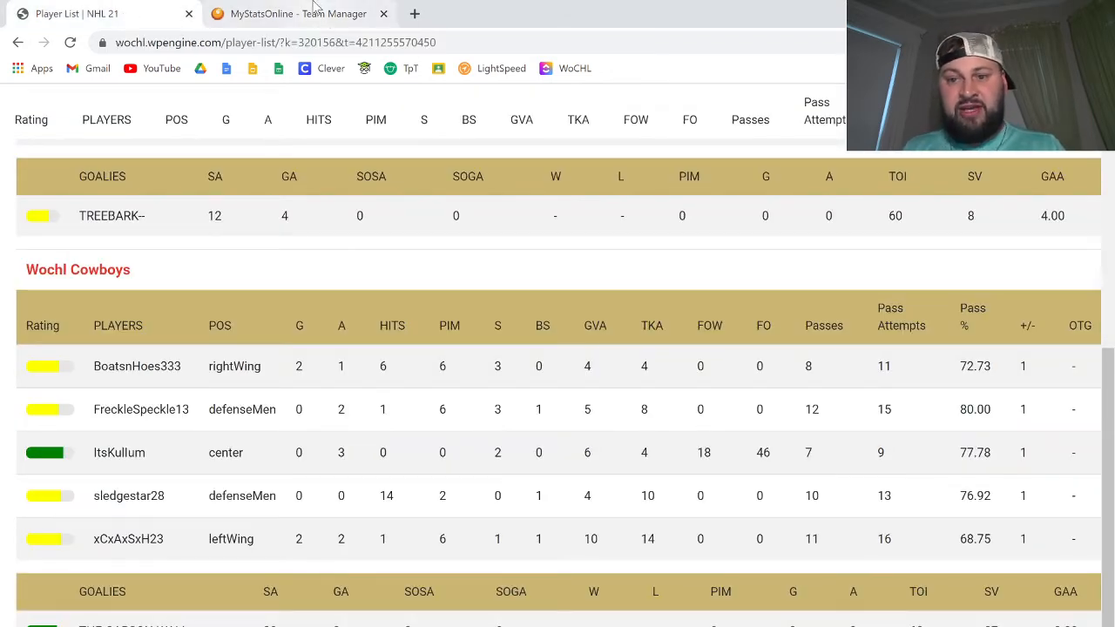
{"action": "left_click", "coordinate": [313, 11]}
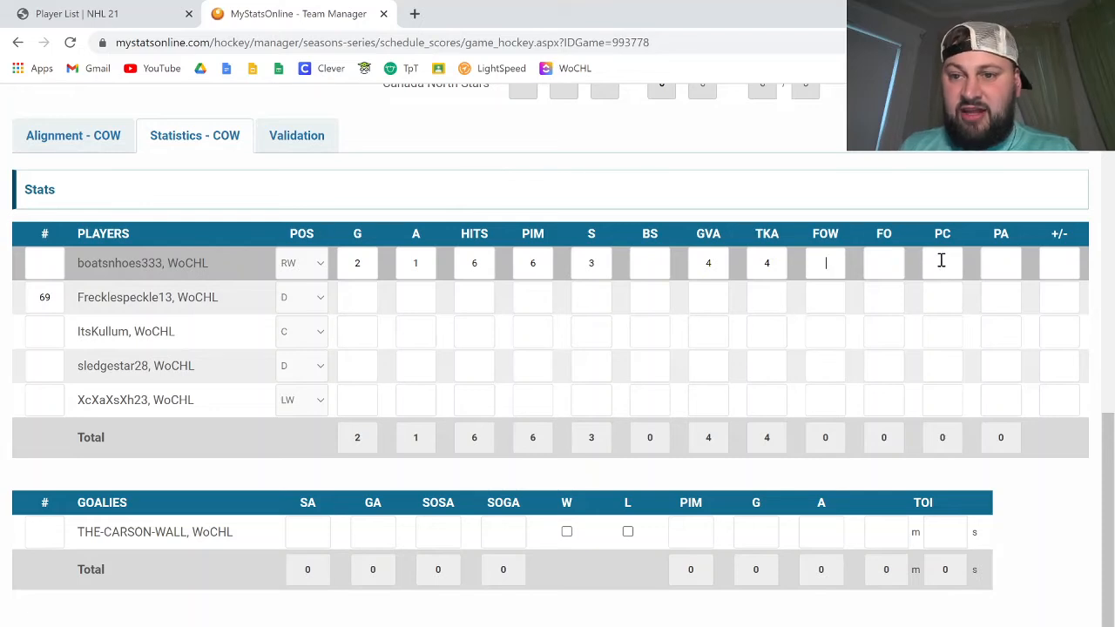
{"action": "left_click", "coordinate": [135, 11]}
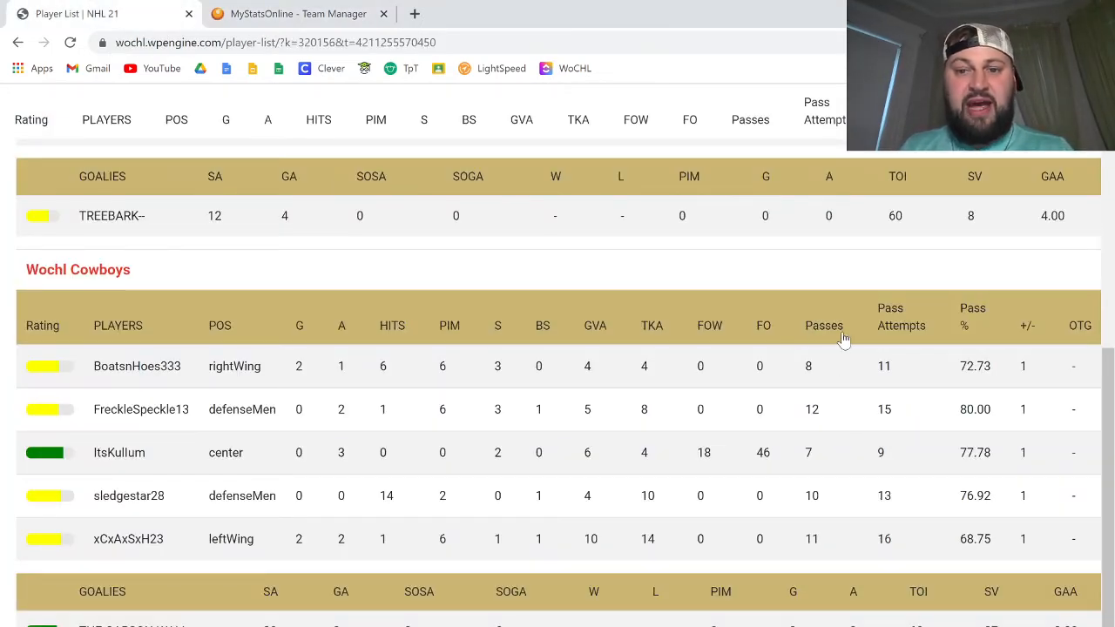
{"action": "left_click", "coordinate": [297, 14]}
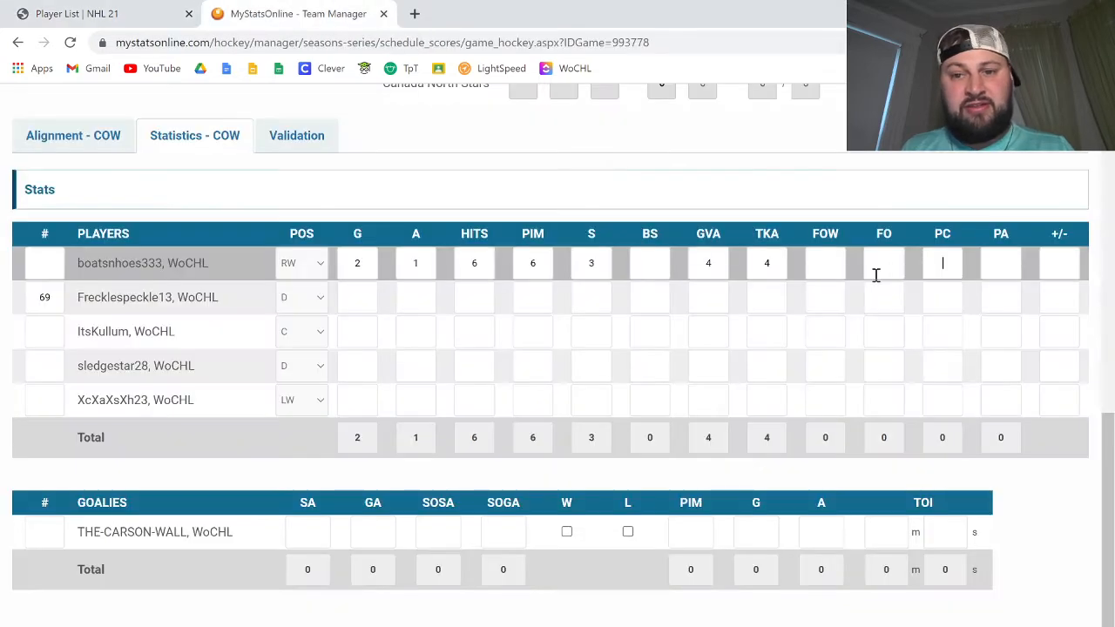
{"action": "left_click", "coordinate": [997, 279]}
{"action": "type", "text": "11"}
{"action": "left_click", "coordinate": [1058, 274]}
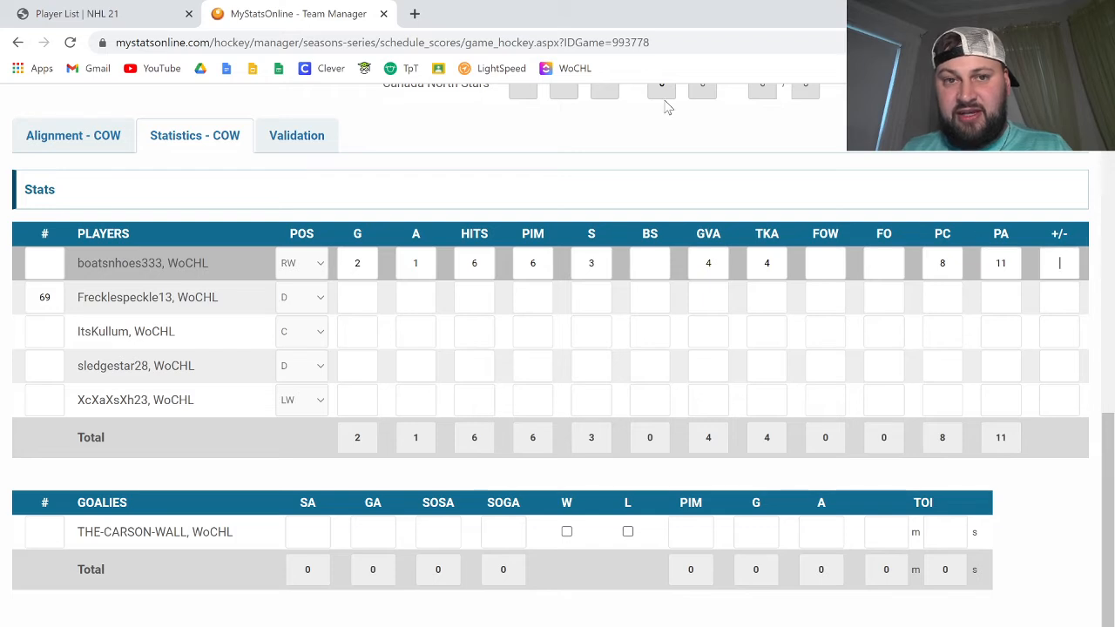
{"action": "left_click", "coordinate": [77, 14]}
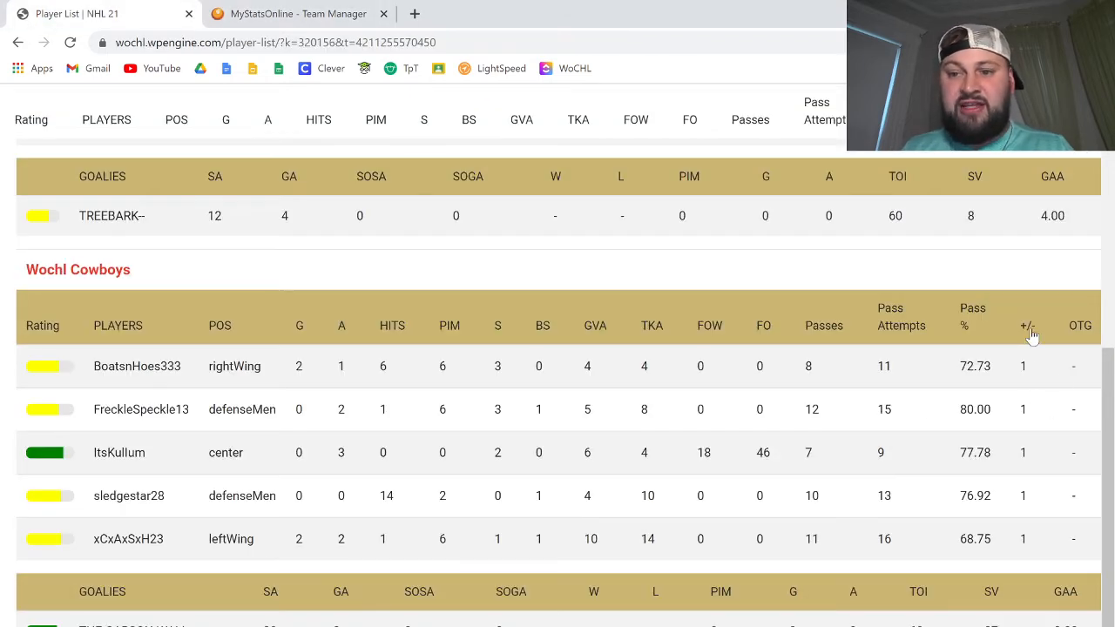
{"action": "left_click", "coordinate": [273, 10]}
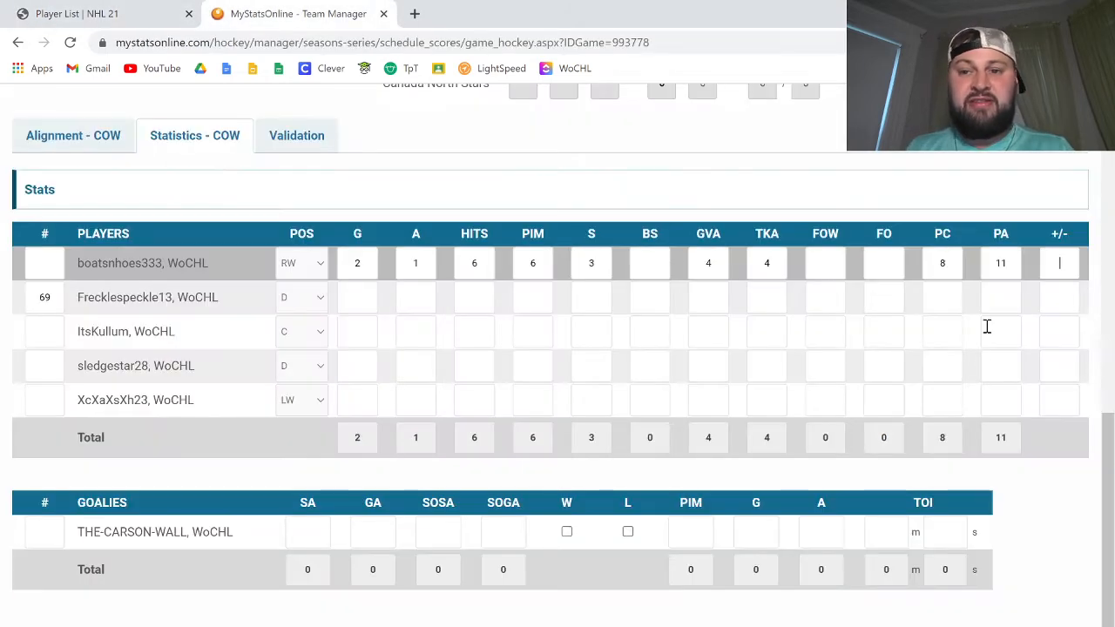
{"action": "type", "text": "1"}
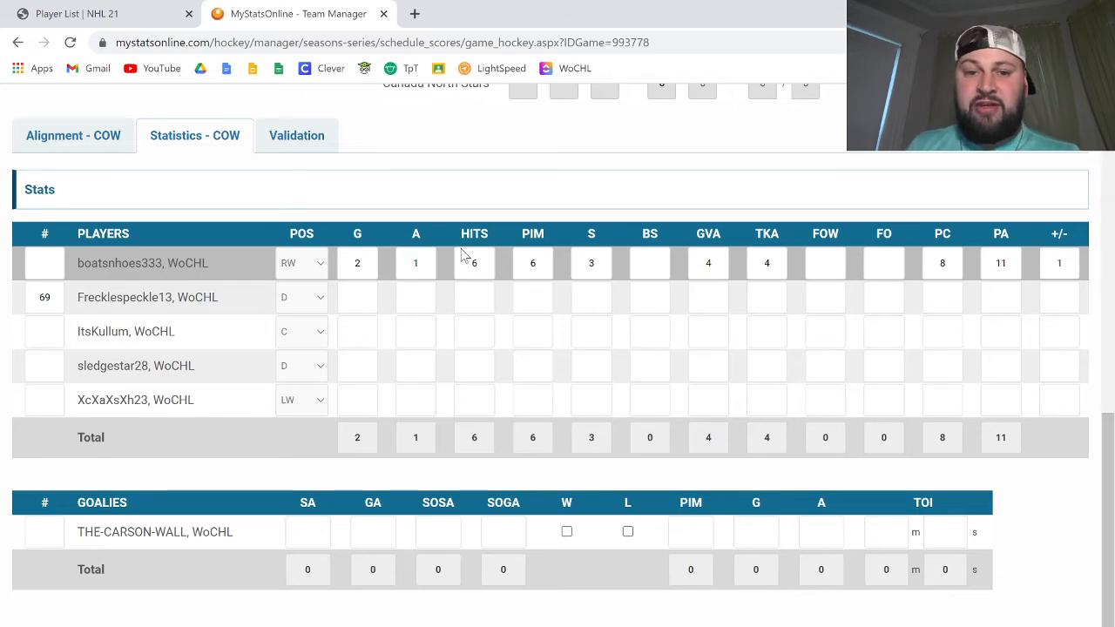
{"action": "left_click", "coordinate": [359, 300]}
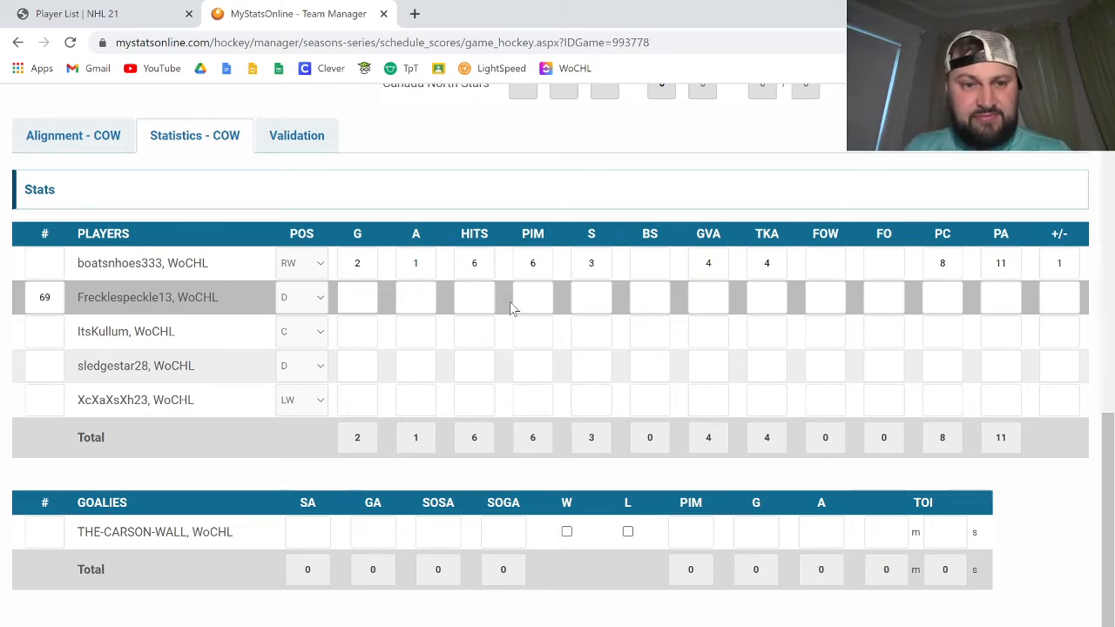
{"action": "left_click", "coordinate": [79, 13]}
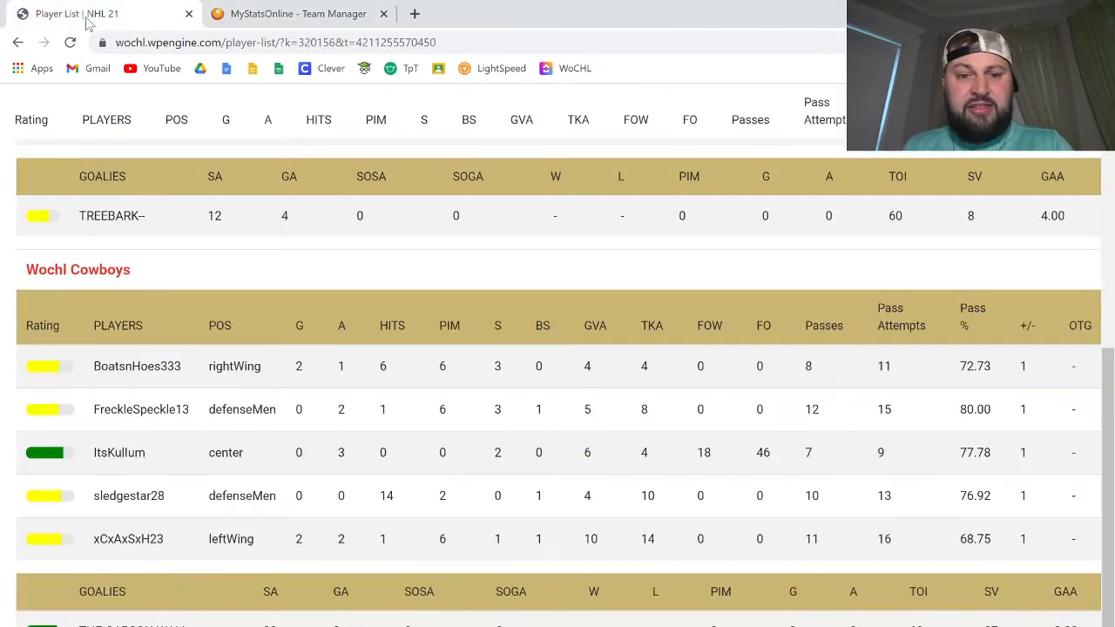
{"action": "left_click", "coordinate": [274, 10]}
{"action": "key", "text": "Tab"}
{"action": "type", "text": "2"}
{"action": "key", "text": "Tab"}
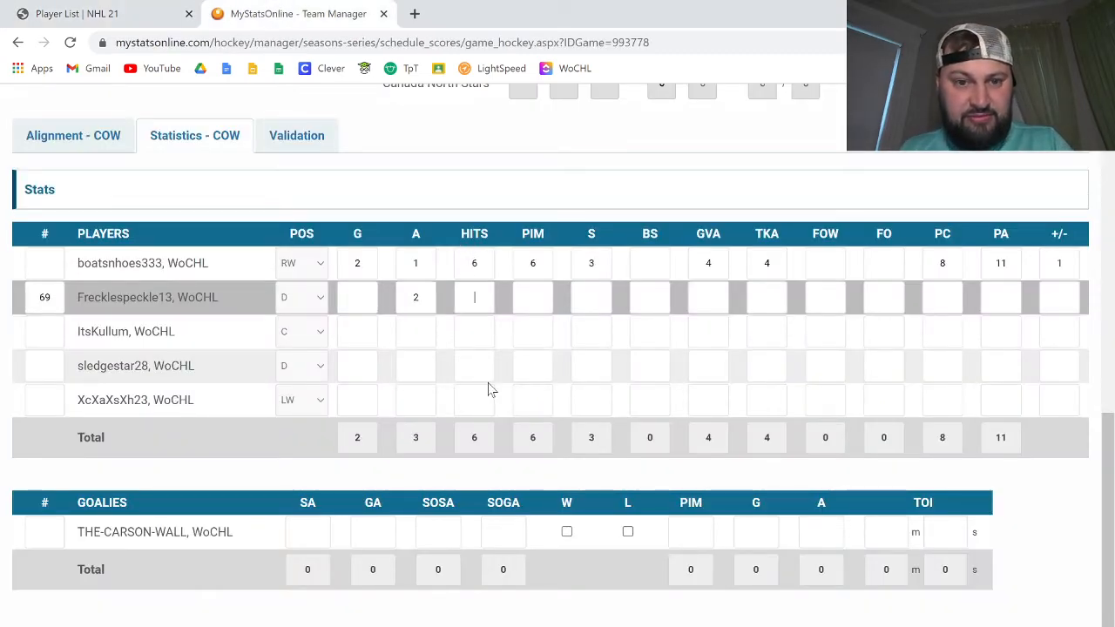
{"action": "type", "text": "1"}
{"action": "key", "text": "Tab"}
Step: Check the WoCHL stats page and enter 6 penalty minutes, 3 shots and 1 blocked shot for Frecklespeckle13
{"action": "left_click", "coordinate": [165, 14]}
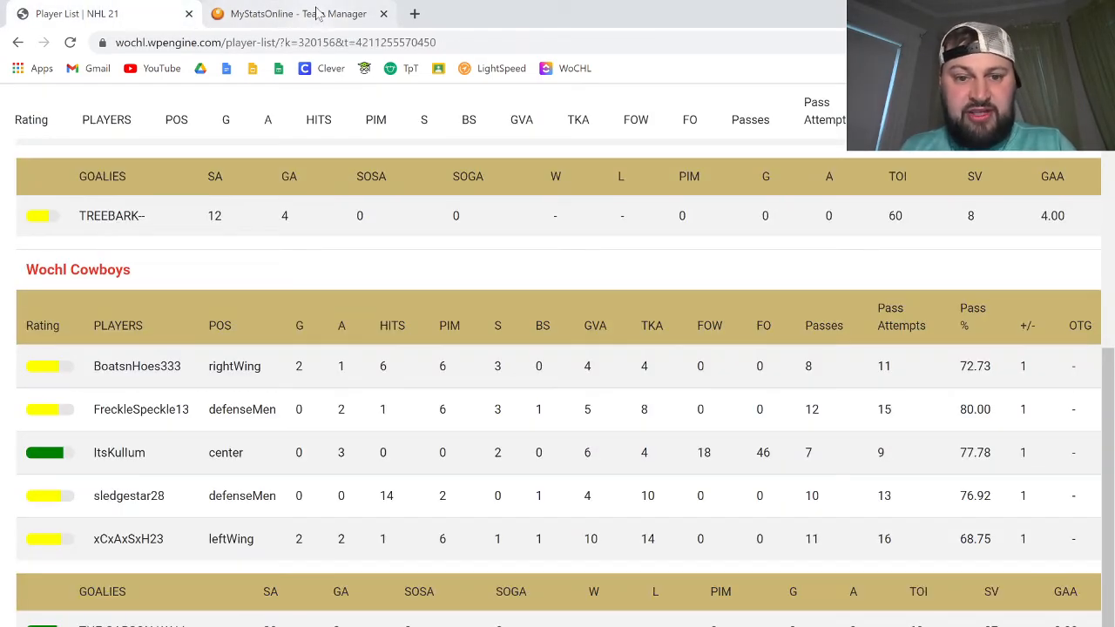
{"action": "left_click", "coordinate": [318, 14]}
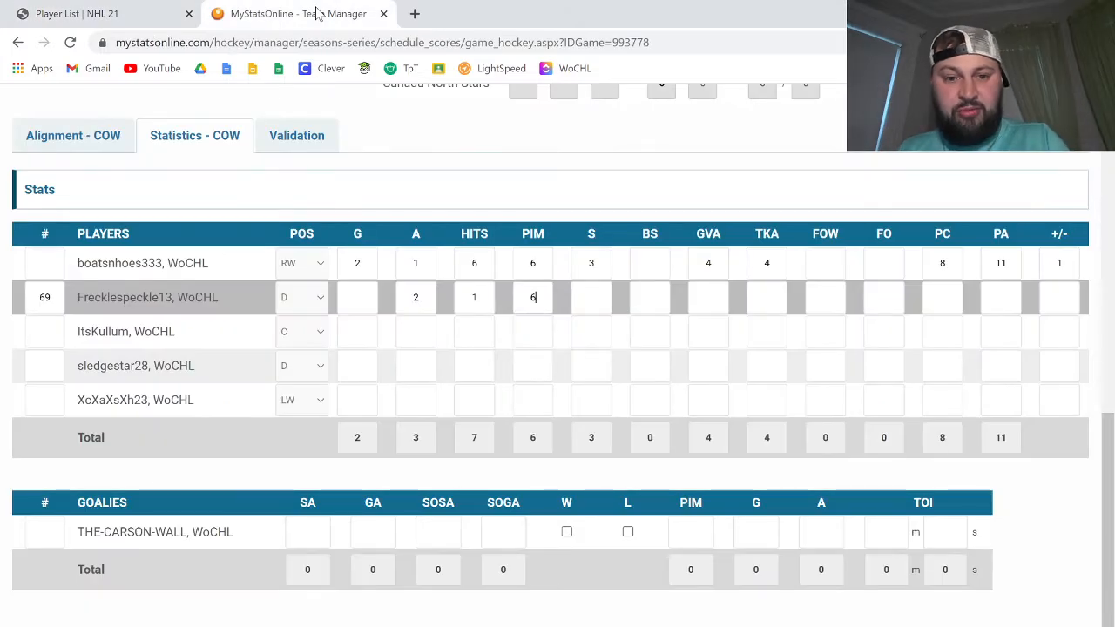
{"action": "type", "text": "6"}
{"action": "key", "text": "Tab"}
{"action": "left_click", "coordinate": [165, 13]}
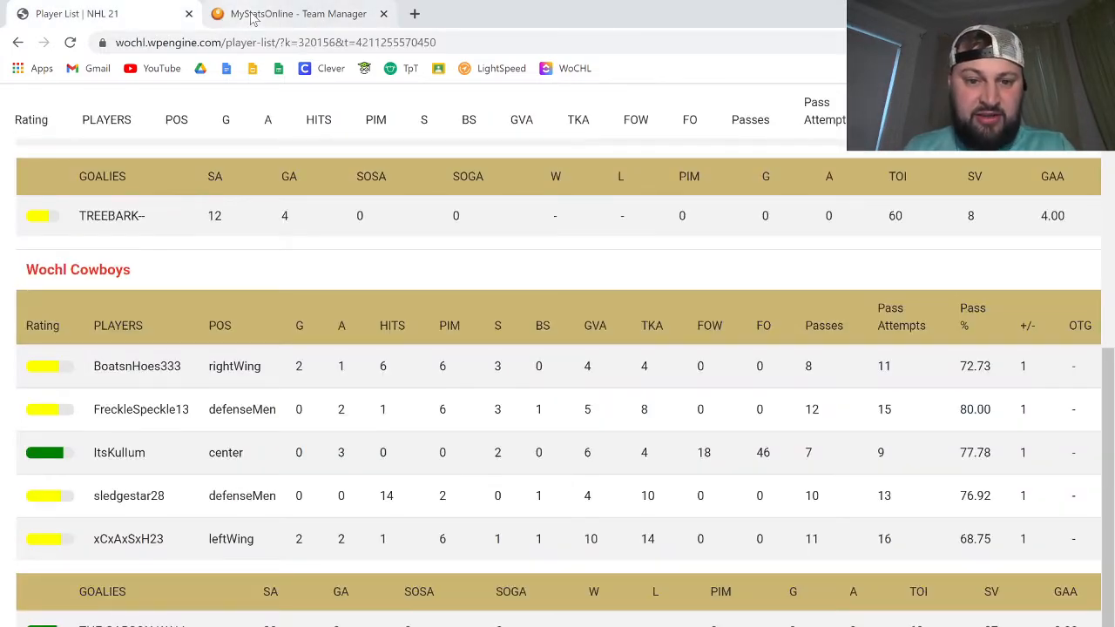
{"action": "left_click", "coordinate": [252, 19]}
{"action": "type", "text": "3"}
{"action": "key", "text": "Tab"}
{"action": "type", "text": "1"}
{"action": "key", "text": "Tab"}
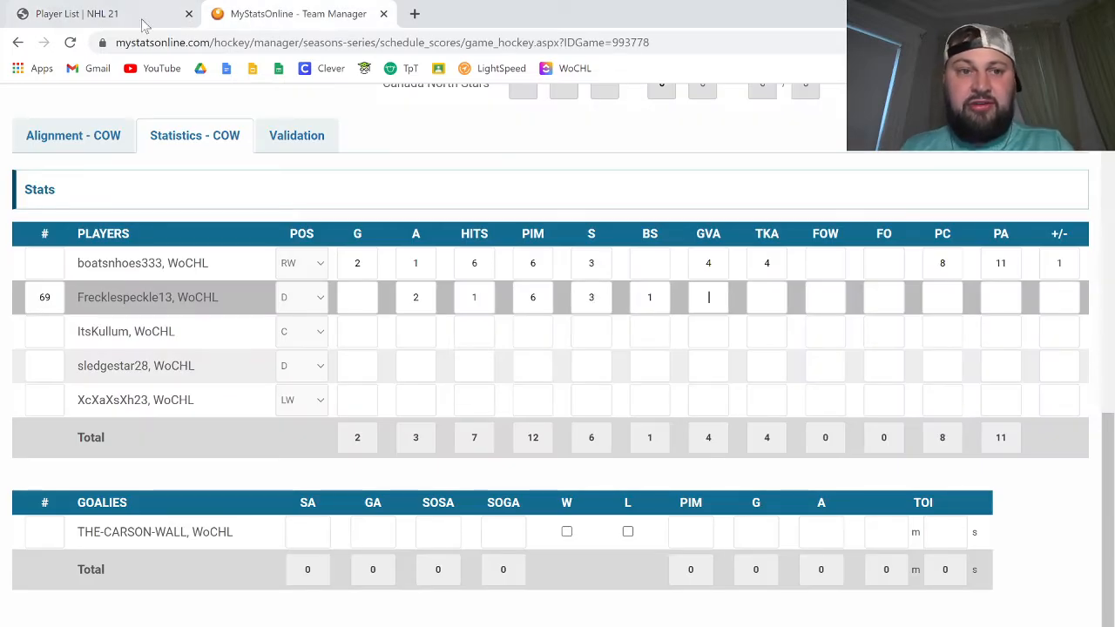
{"action": "left_click", "coordinate": [144, 22]}
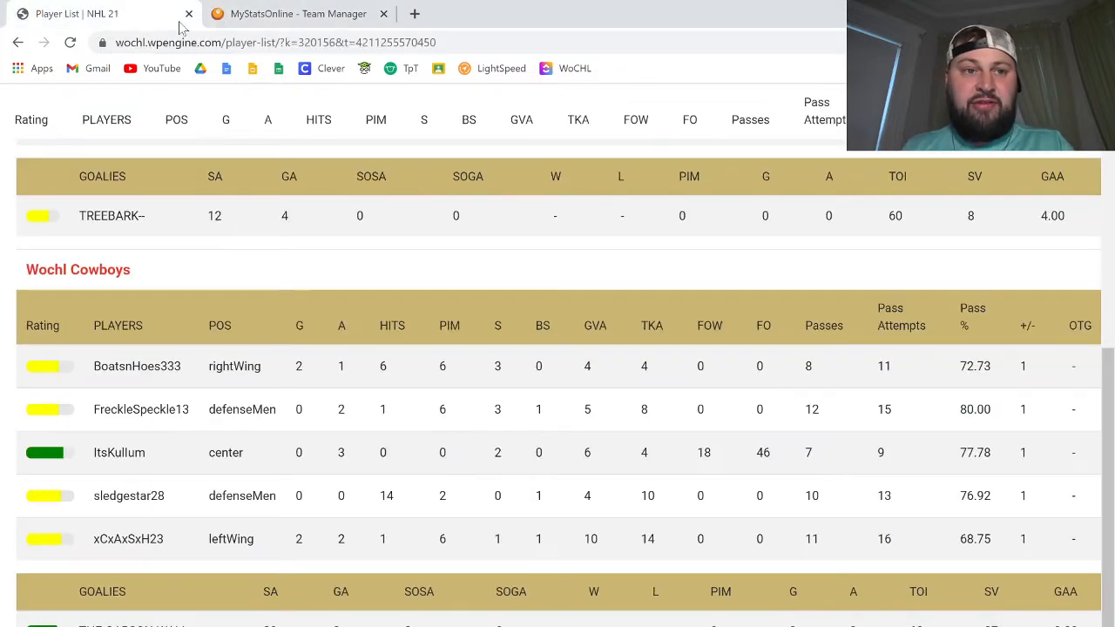
{"action": "left_click", "coordinate": [247, 17]}
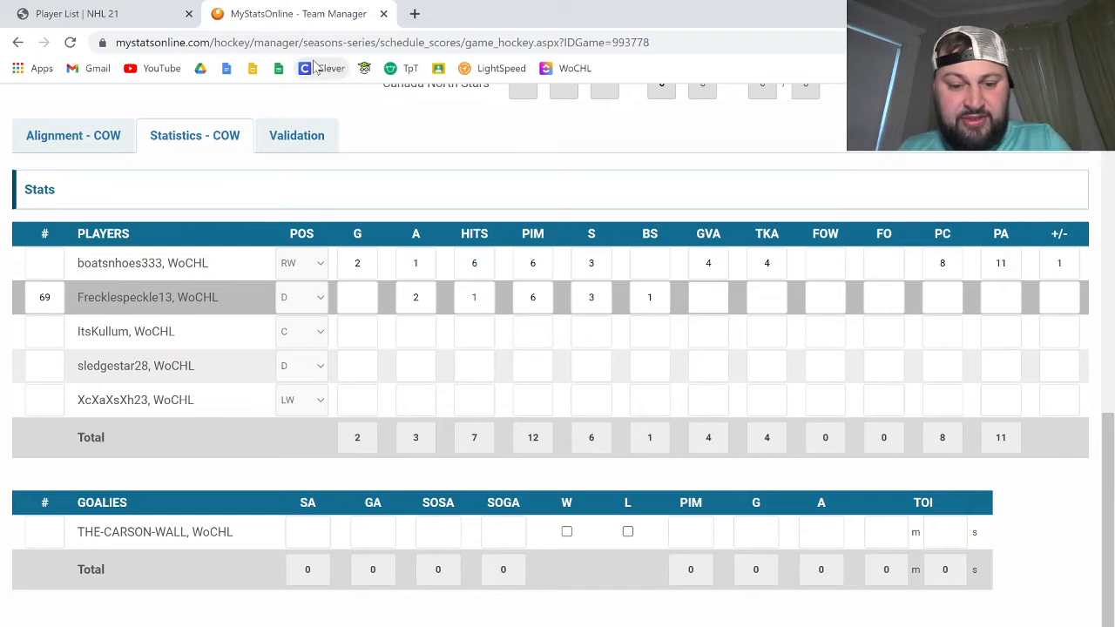
{"action": "type", "text": "5"}
{"action": "key", "text": "Tab"}
{"action": "type", "text": "8"}
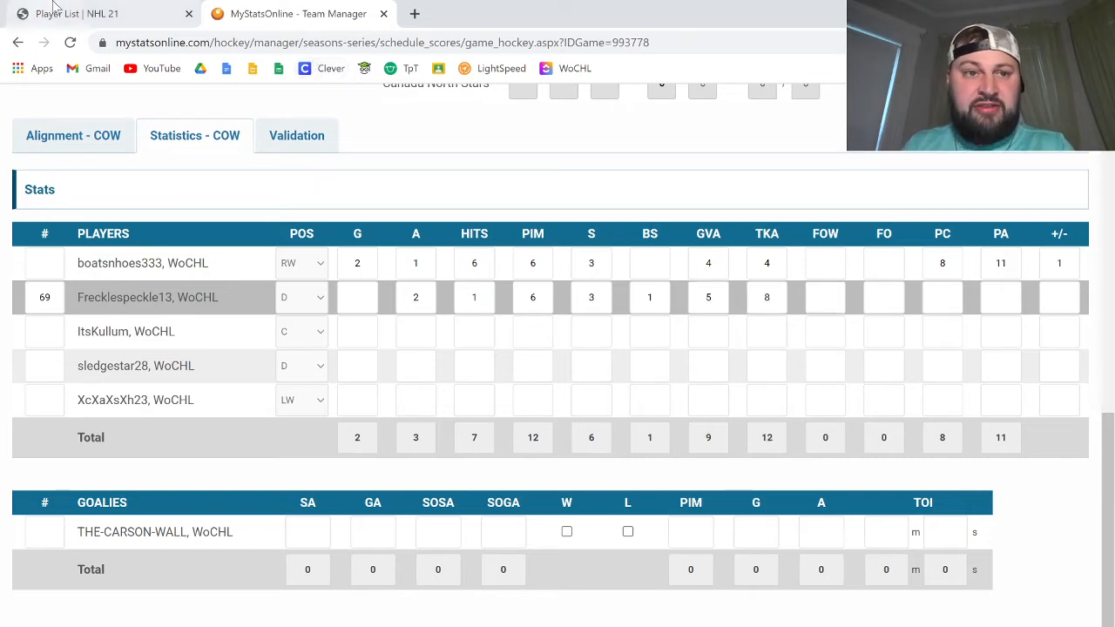
{"action": "left_click", "coordinate": [82, 14]}
{"action": "left_click", "coordinate": [318, 7]}
{"action": "key", "text": "Tab"}
{"action": "key", "text": "Tab"}
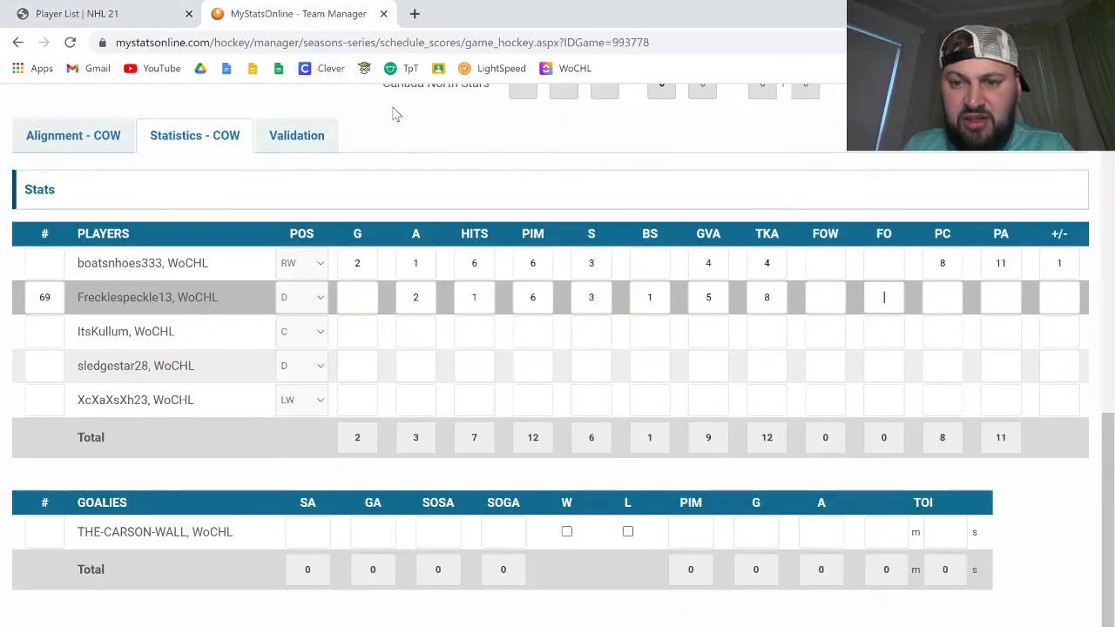
{"action": "key", "text": "Tab"}
{"action": "type", "text": "12"}
{"action": "key", "text": "Tab"}
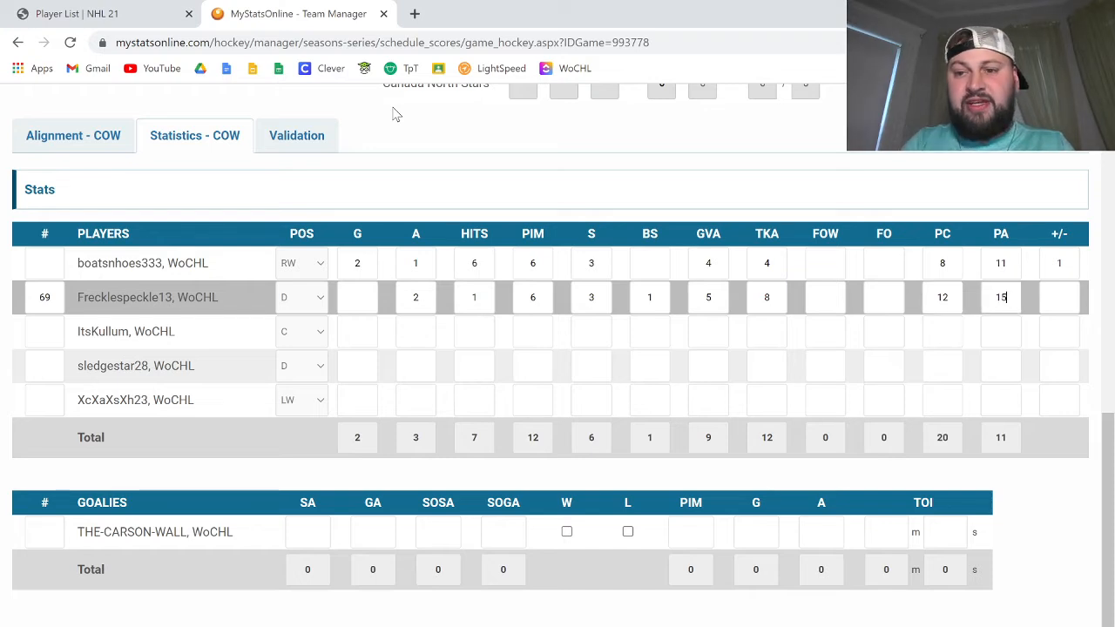
{"action": "type", "text": "15"}
{"action": "key", "text": "Tab"}
{"action": "left_click", "coordinate": [120, 15]}
{"action": "left_click", "coordinate": [299, 16]}
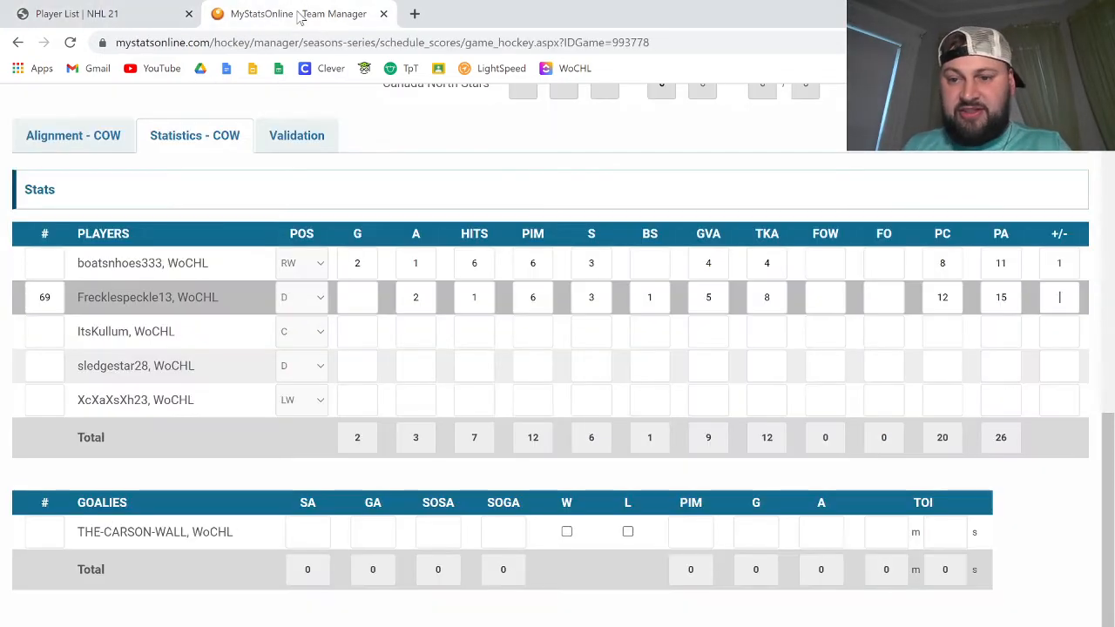
{"action": "type", "text": "1"}
{"action": "key", "text": "Tab"}
{"action": "key", "text": "Tab"}
{"action": "key", "text": "Tab"}
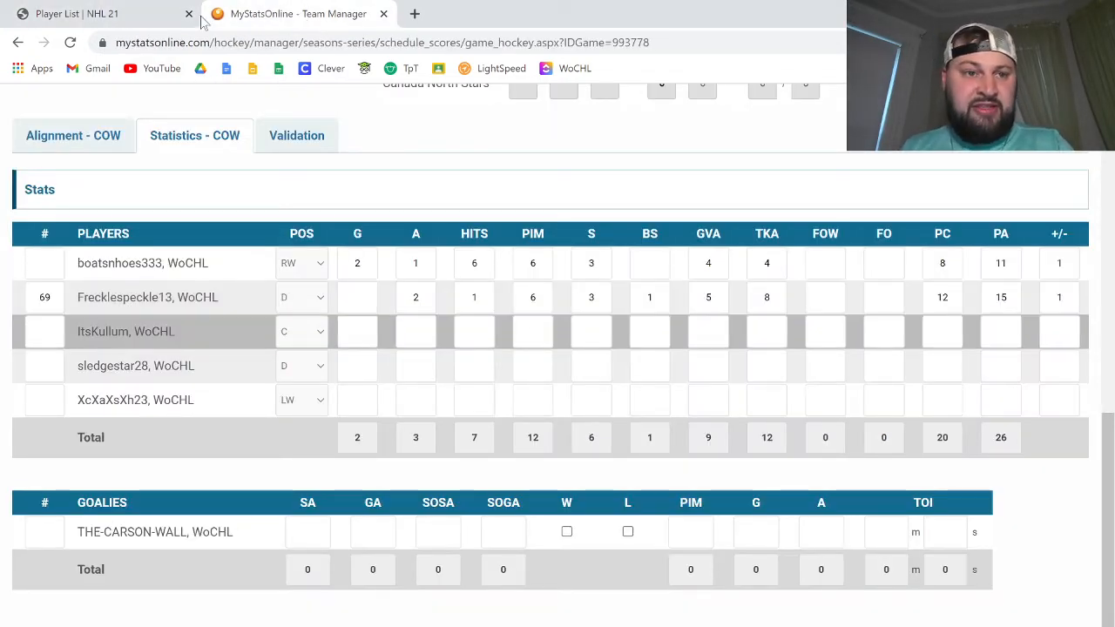
{"action": "left_click", "coordinate": [165, 14]}
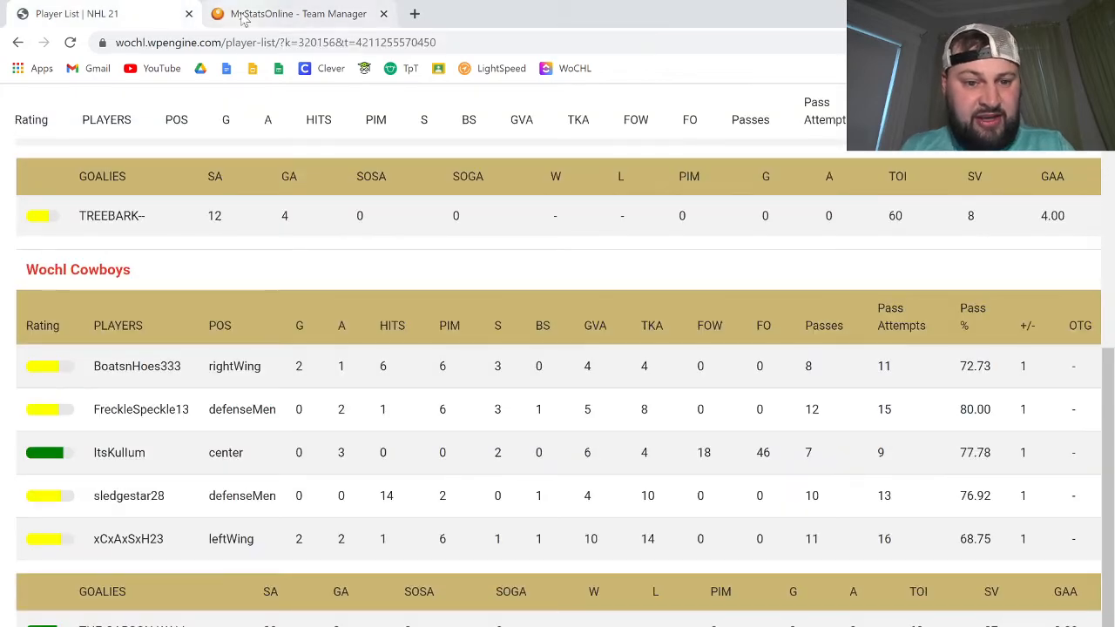
{"action": "left_click", "coordinate": [244, 19]}
{"action": "type", "text": "3"}
{"action": "key", "text": "Tab"}
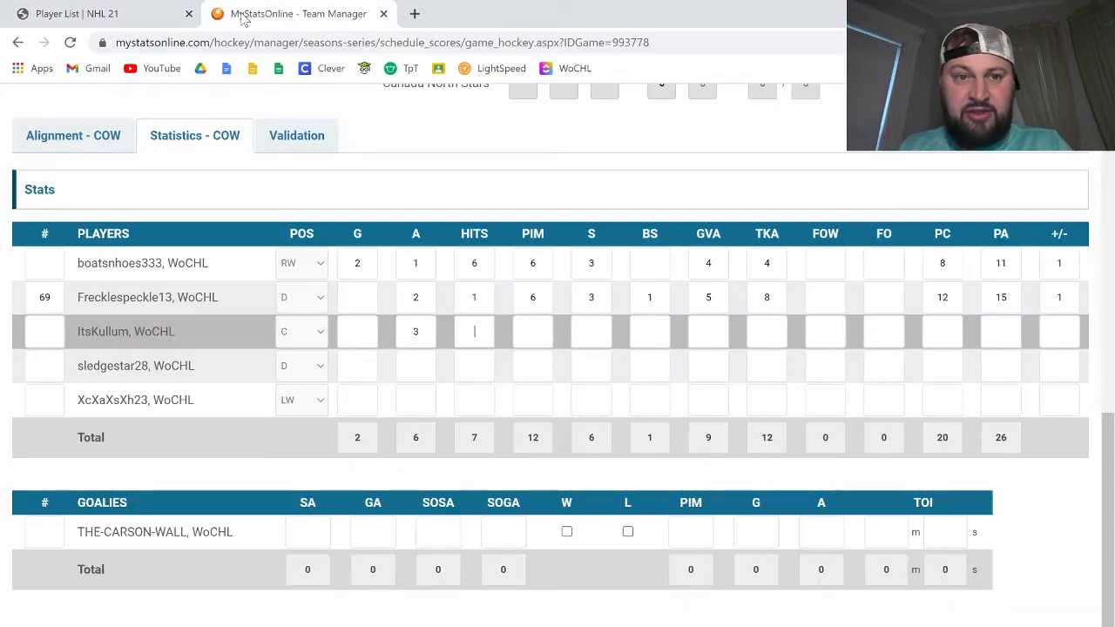
{"action": "left_click", "coordinate": [144, 15]}
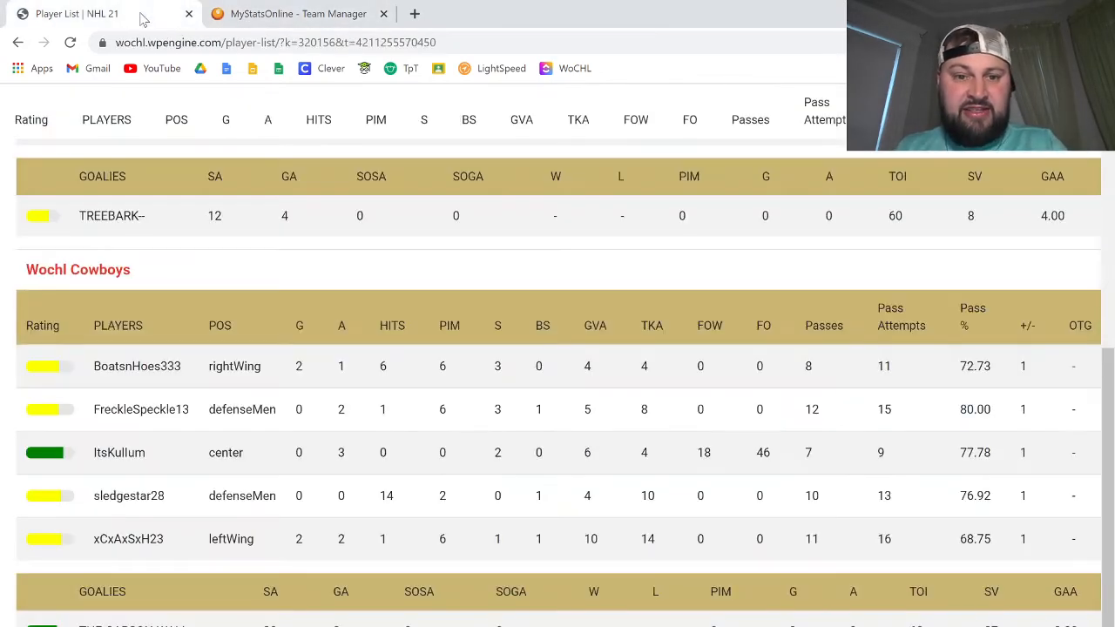
{"action": "left_click", "coordinate": [264, 9]}
{"action": "key", "text": "Tab"}
{"action": "key", "text": "Tab"}
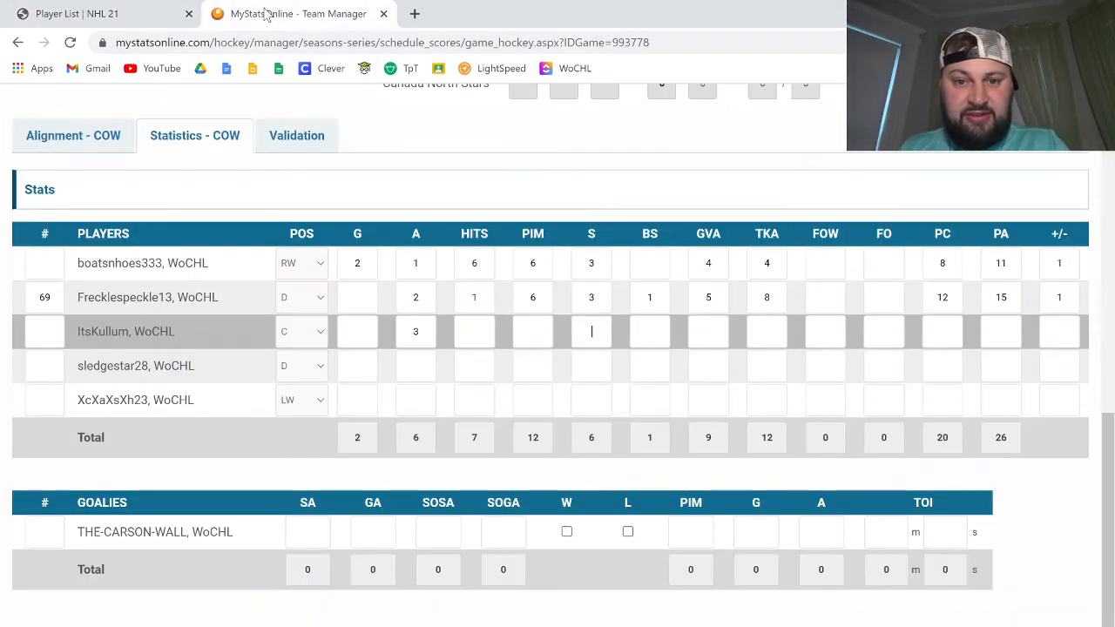
{"action": "type", "text": "2"}
{"action": "key", "text": "Tab"}
{"action": "left_click", "coordinate": [152, 13]}
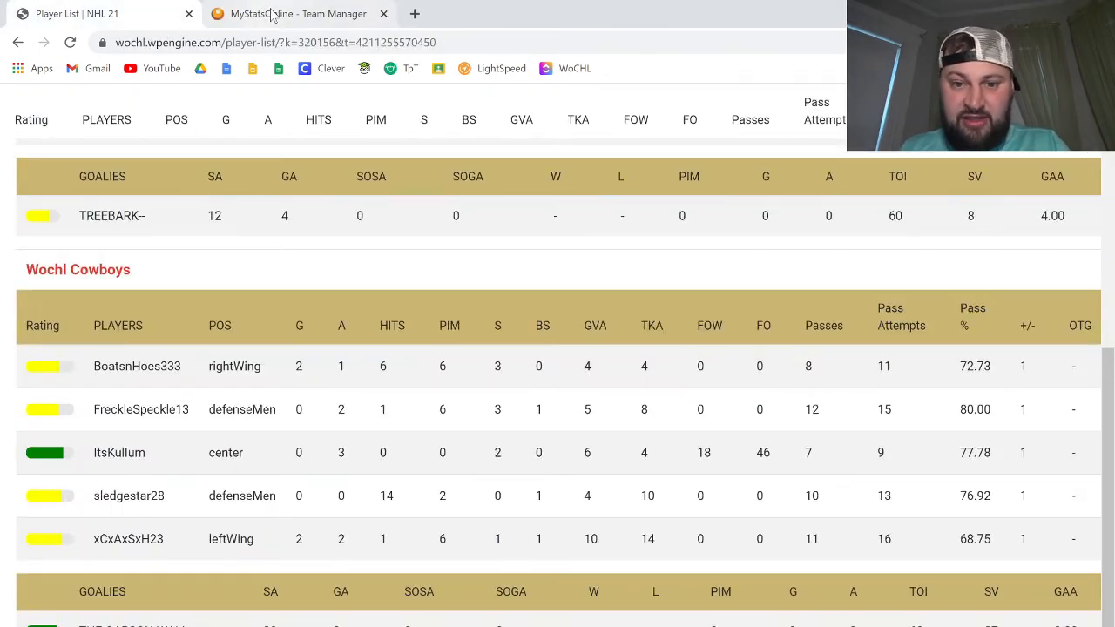
{"action": "left_click", "coordinate": [271, 14]}
{"action": "key", "text": "Tab"}
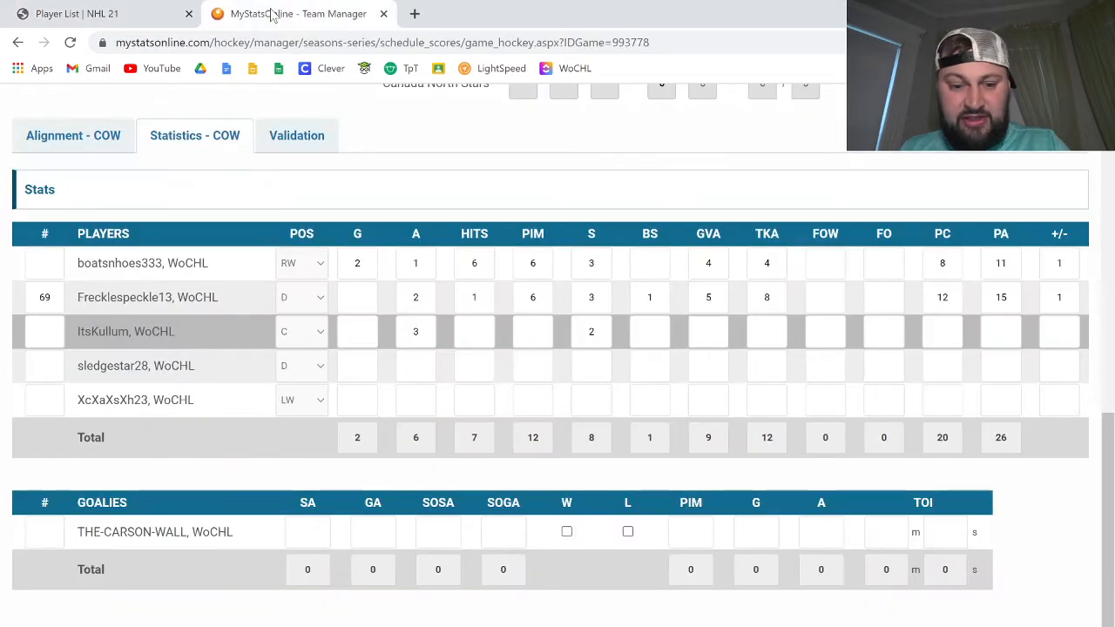
{"action": "type", "text": "6"}
{"action": "key", "text": "Tab"}
{"action": "type", "text": "4"}
{"action": "key", "text": "Tab"}
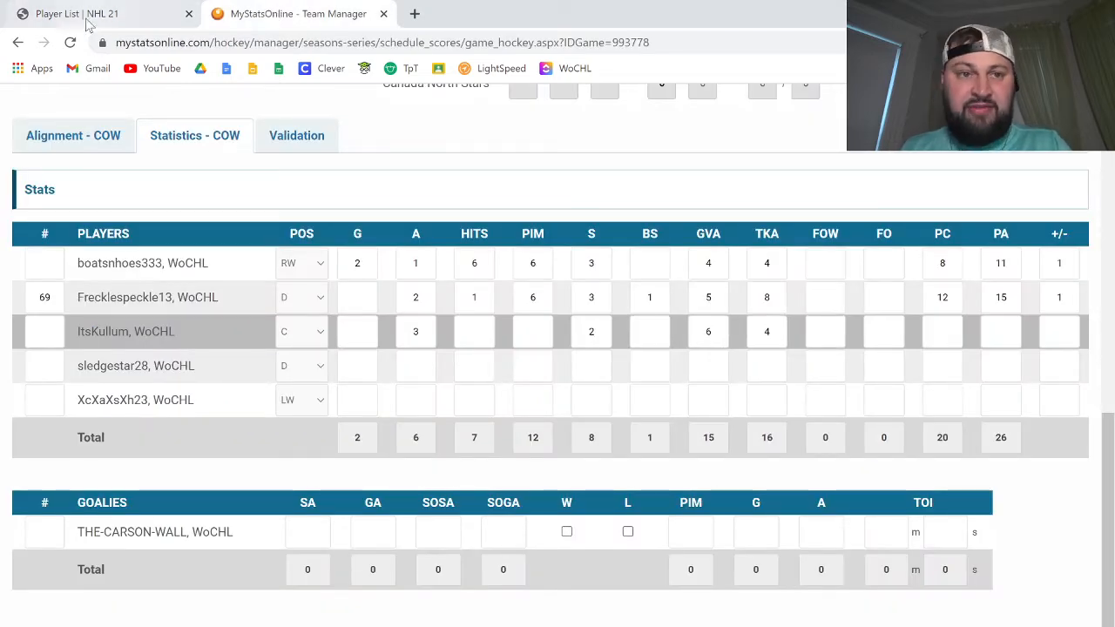
{"action": "left_click", "coordinate": [129, 12]}
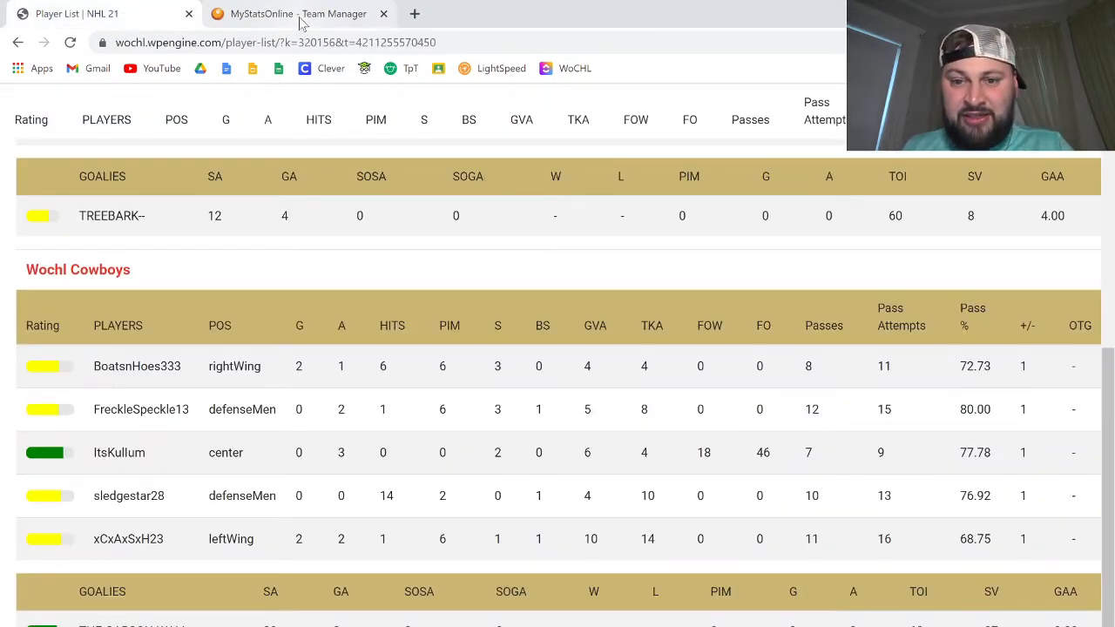
{"action": "left_click", "coordinate": [300, 22]}
{"action": "type", "text": "1"}
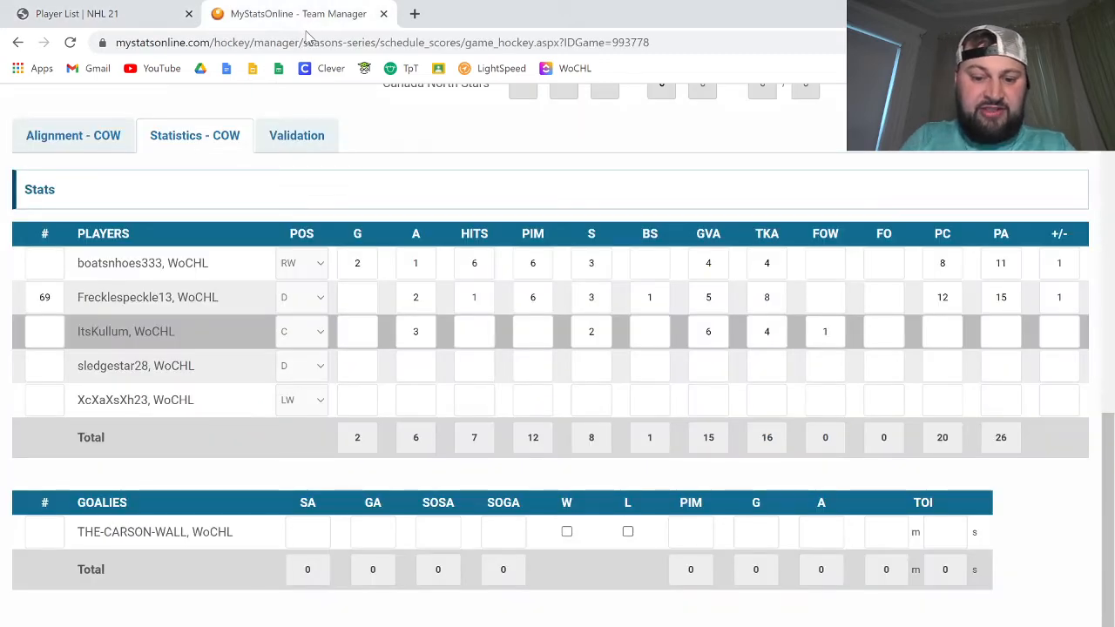
{"action": "type", "text": "8"}
{"action": "key", "text": "Tab"}
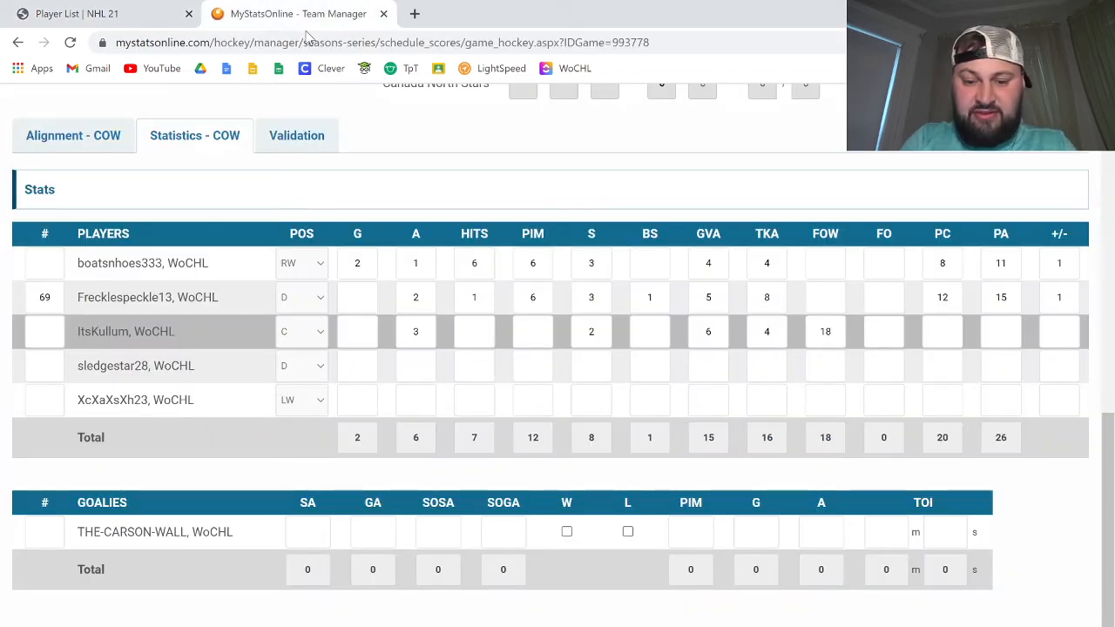
{"action": "type", "text": "46"}
{"action": "key", "text": "Tab"}
{"action": "left_click", "coordinate": [148, 11]}
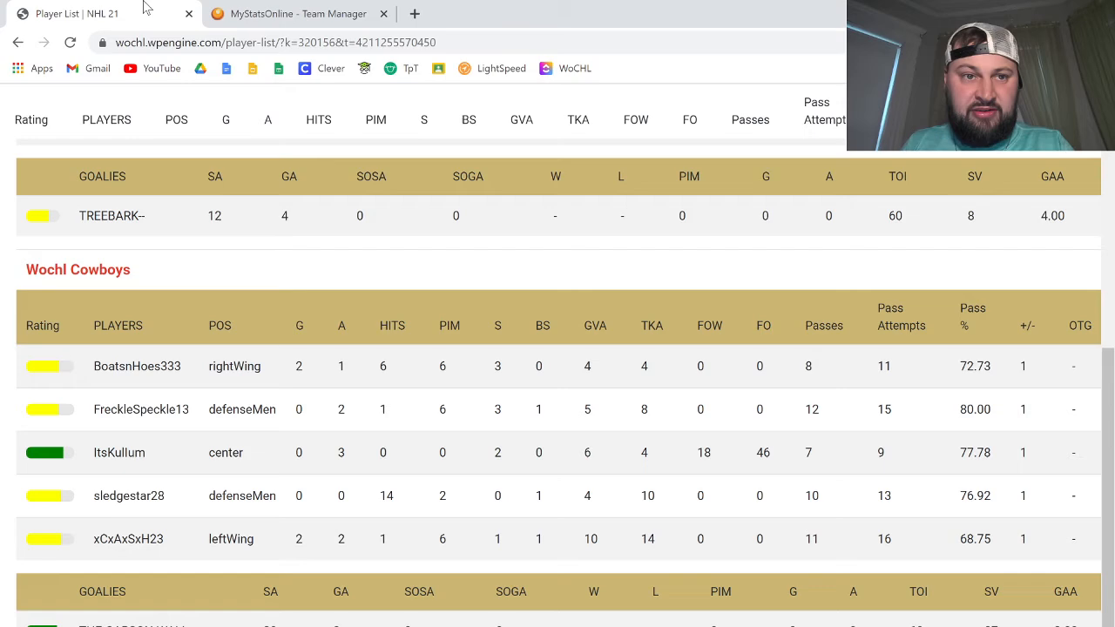
{"action": "left_click", "coordinate": [268, 10]}
{"action": "type", "text": "7"}
{"action": "key", "text": "Tab"}
{"action": "type", "text": "9"}
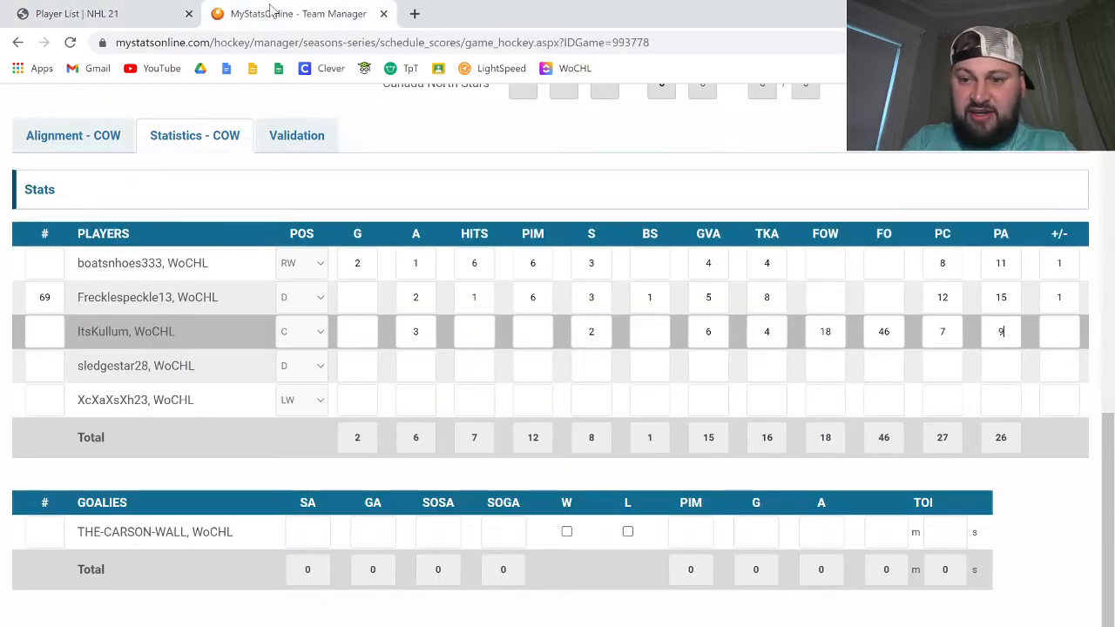
{"action": "key", "text": "Tab"}
{"action": "left_click", "coordinate": [144, 10]}
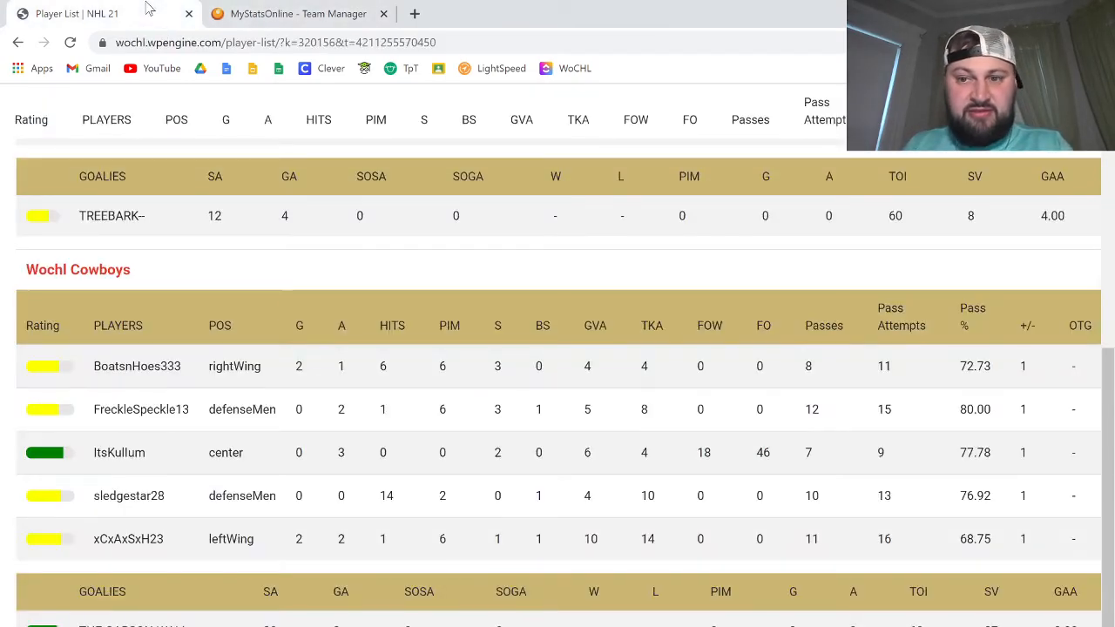
{"action": "left_click", "coordinate": [261, 11]}
{"action": "type", "text": "1"}
{"action": "left_click", "coordinate": [358, 366]}
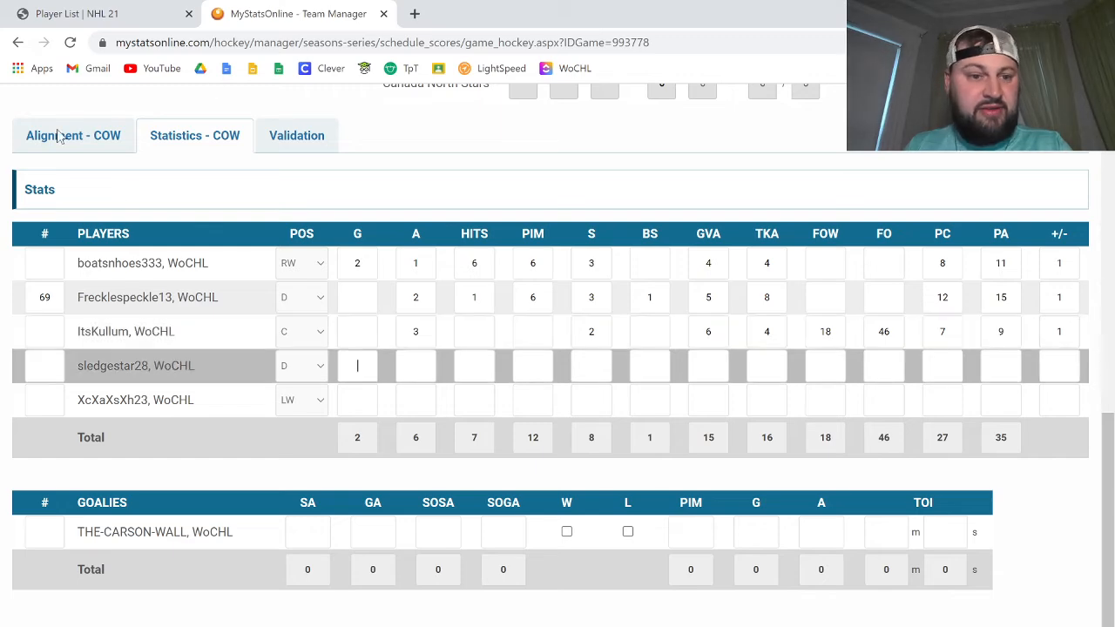
{"action": "left_click", "coordinate": [77, 13]}
{"action": "left_click", "coordinate": [288, 12]}
{"action": "key", "text": "Tab"}
{"action": "key", "text": "Tab"}
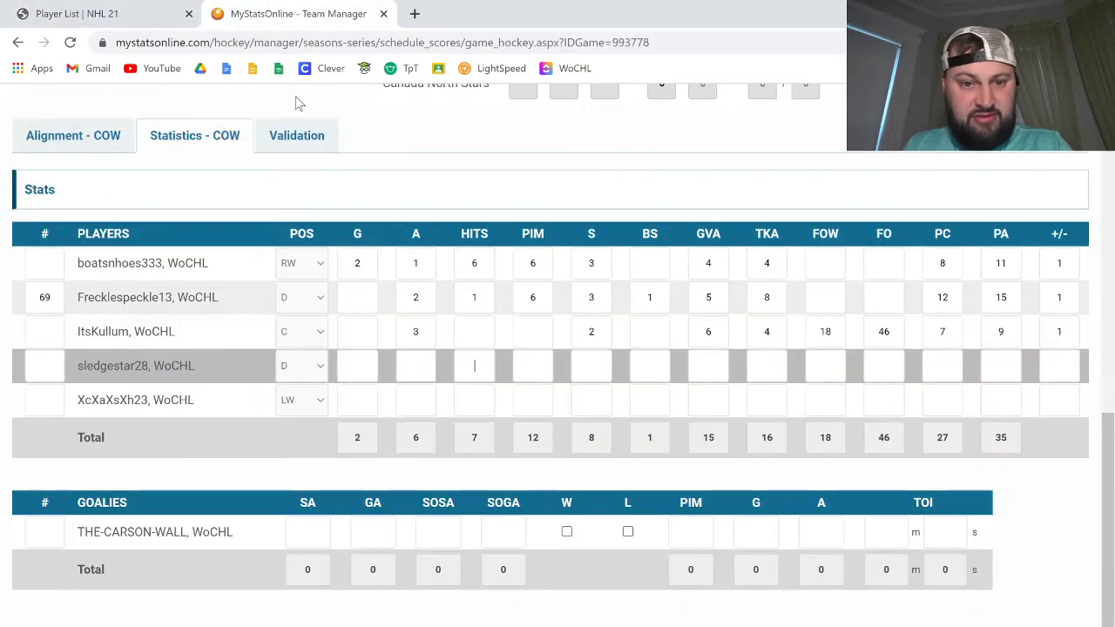
{"action": "type", "text": "14"}
{"action": "key", "text": "Tab"}
{"action": "left_click", "coordinate": [160, 24]}
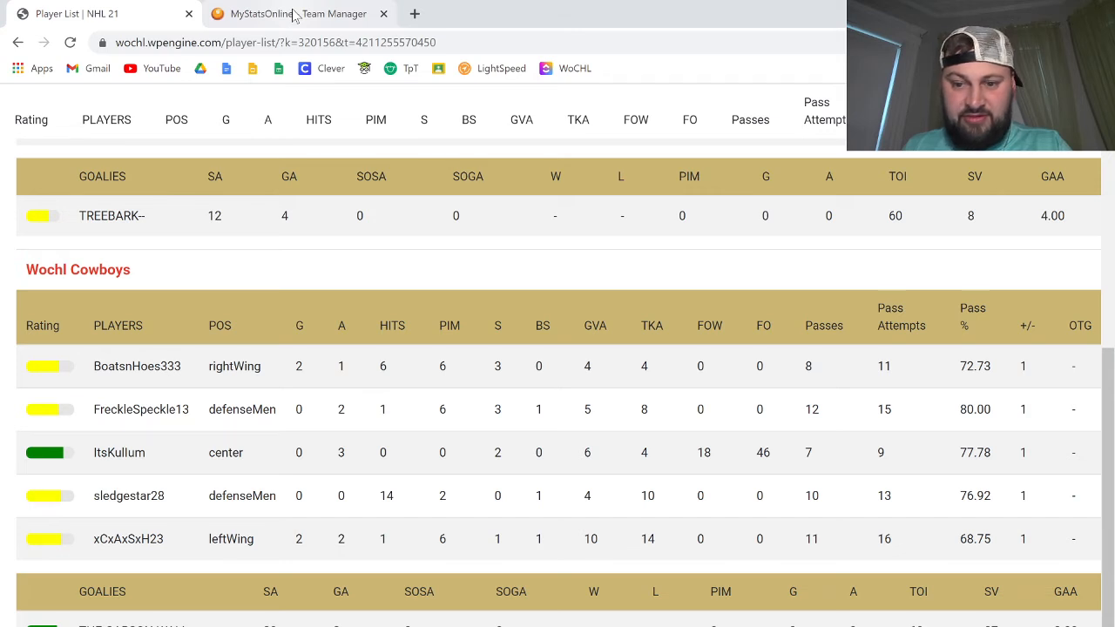
{"action": "left_click", "coordinate": [294, 14]}
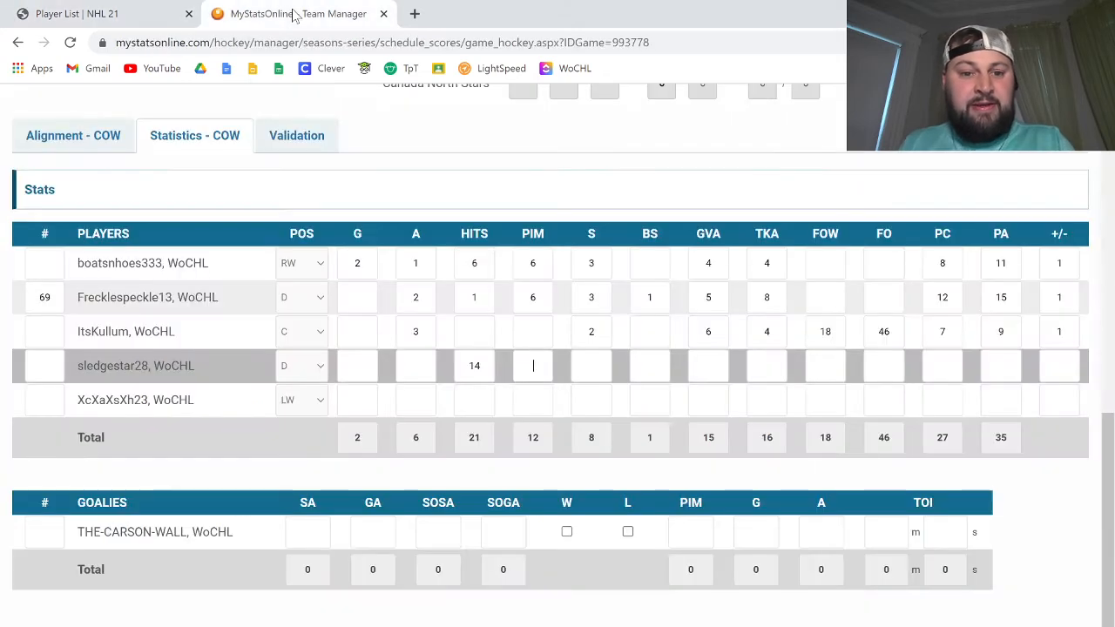
{"action": "type", "text": "2"}
{"action": "key", "text": "Tab"}
{"action": "left_click", "coordinate": [163, 17]}
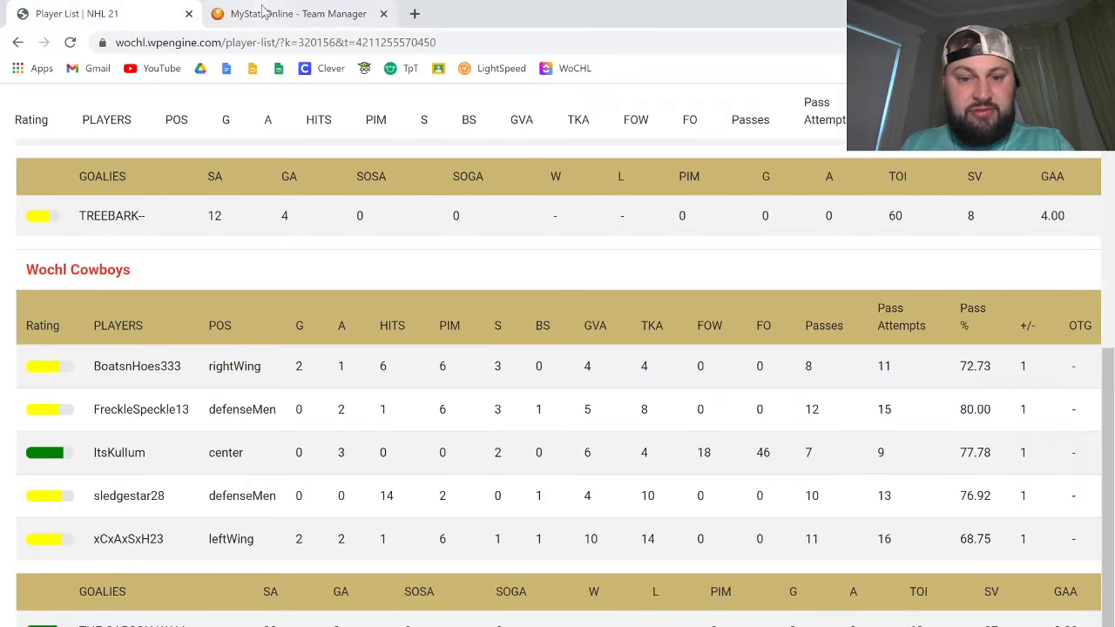
{"action": "left_click", "coordinate": [263, 14]}
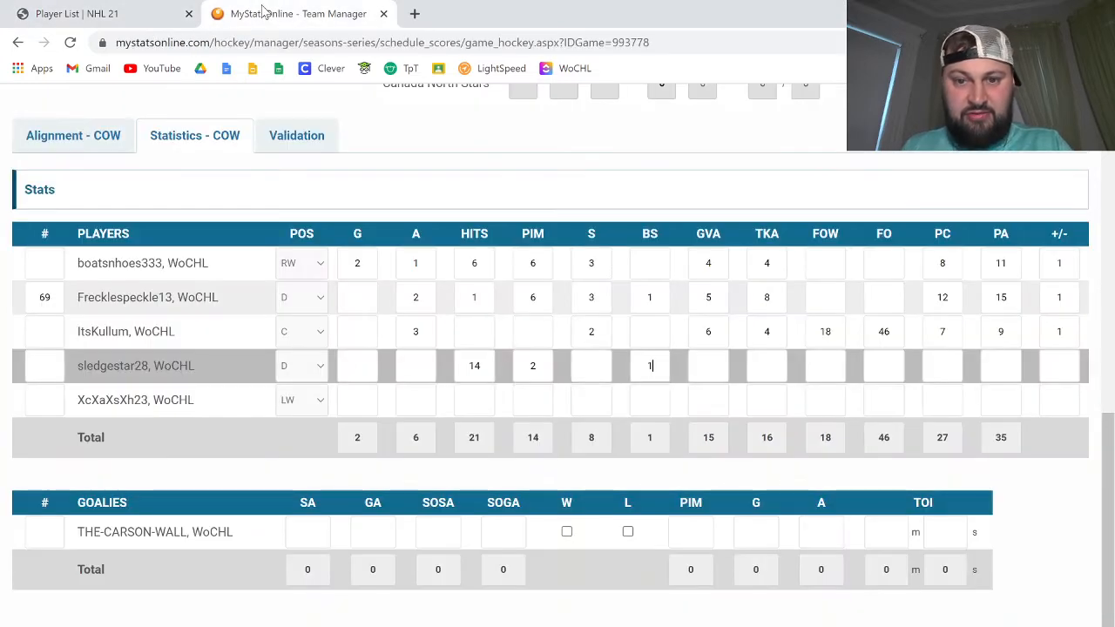
{"action": "type", "text": "1"}
{"action": "left_click", "coordinate": [130, 14]}
{"action": "left_click", "coordinate": [282, 9]}
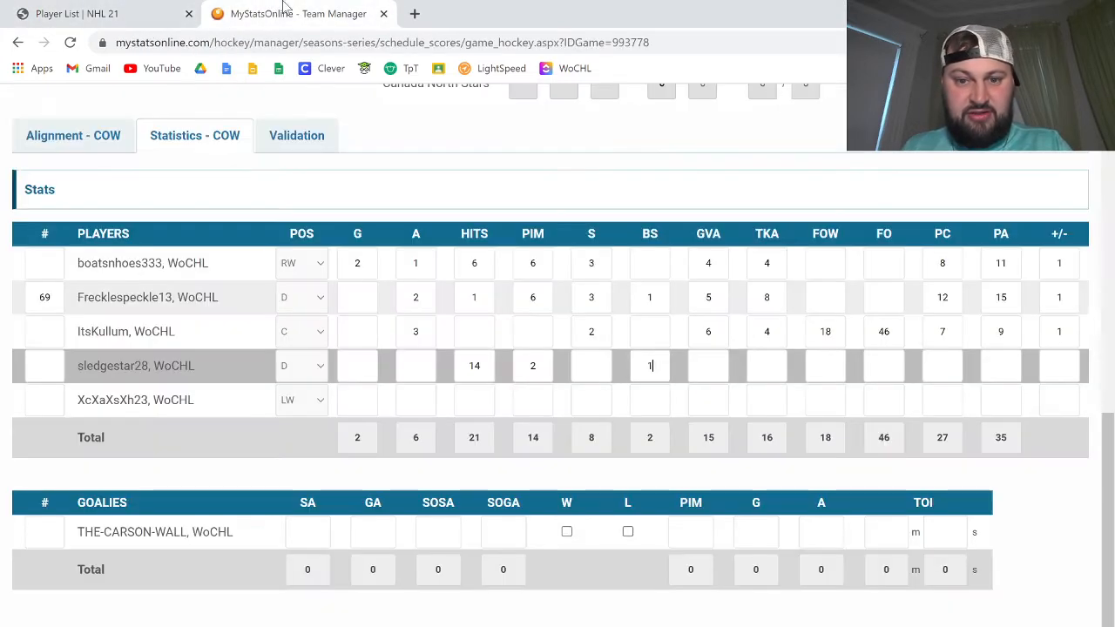
{"action": "key", "text": "Tab"}
{"action": "left_click", "coordinate": [130, 14]}
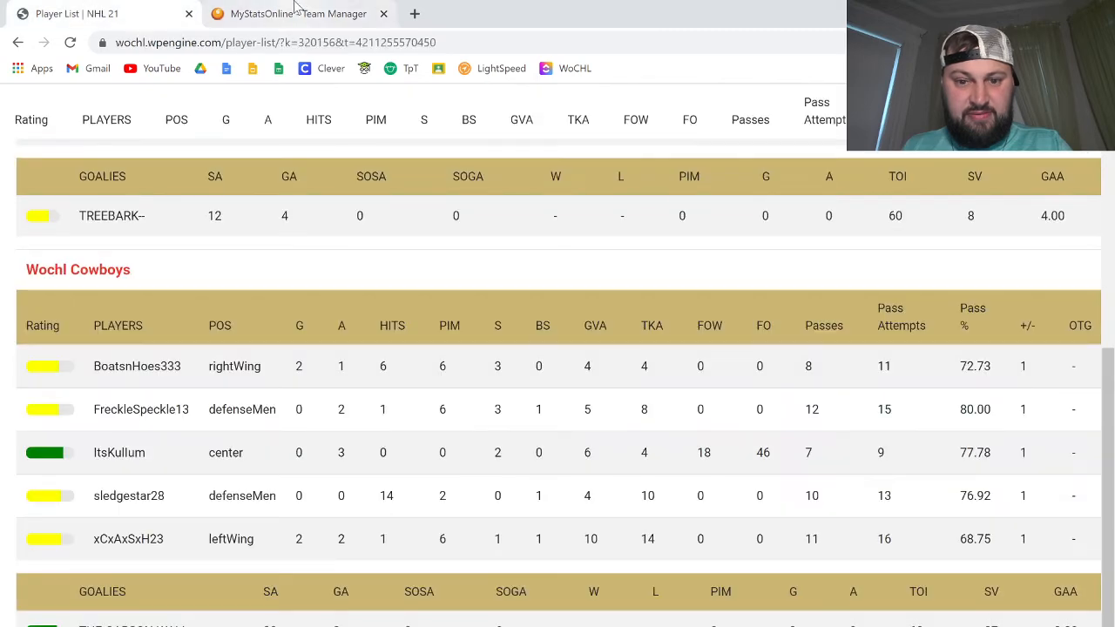
{"action": "left_click", "coordinate": [296, 9]}
{"action": "type", "text": "4"}
{"action": "key", "text": "Tab"}
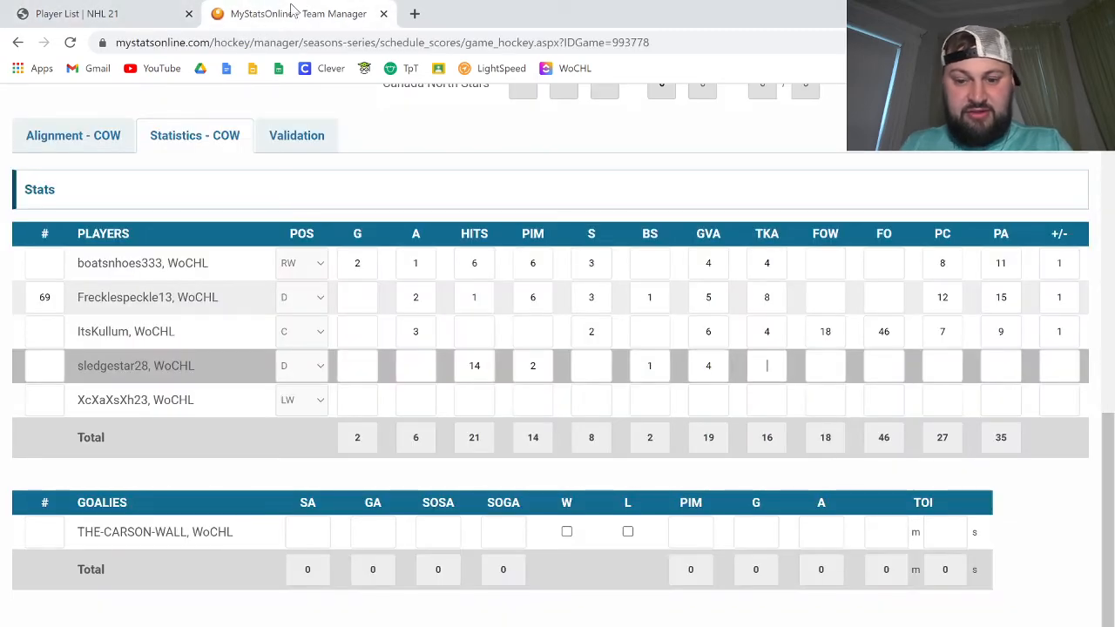
{"action": "type", "text": "10"}
{"action": "left_click", "coordinate": [131, 14]}
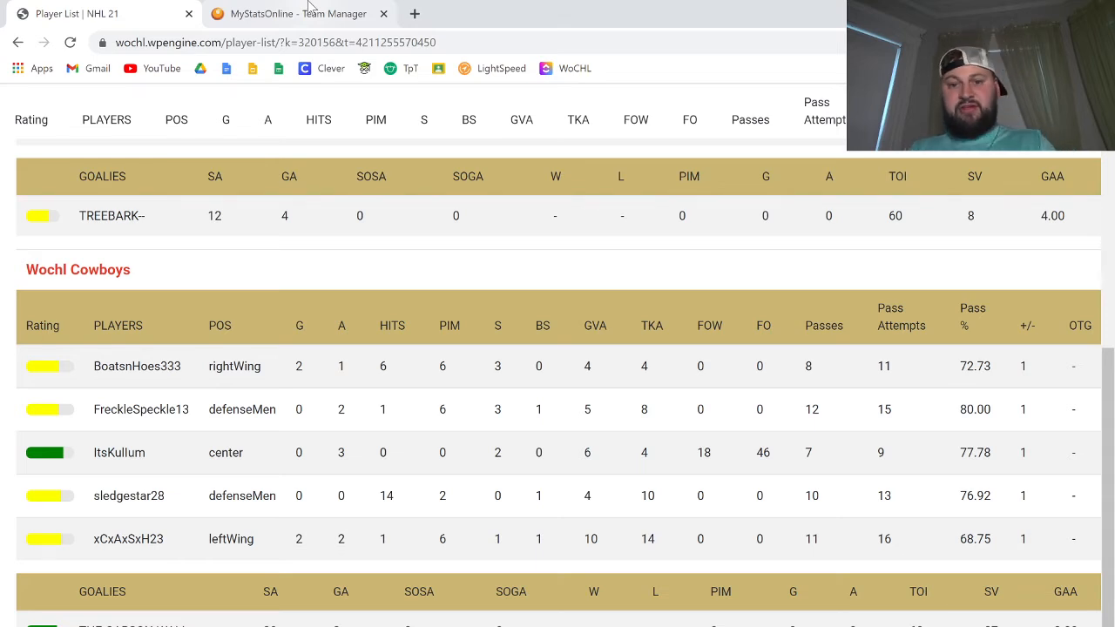
{"action": "left_click", "coordinate": [310, 7]}
{"action": "key", "text": "Tab"}
{"action": "key", "text": "Tab"}
{"action": "key", "text": "Tab"}
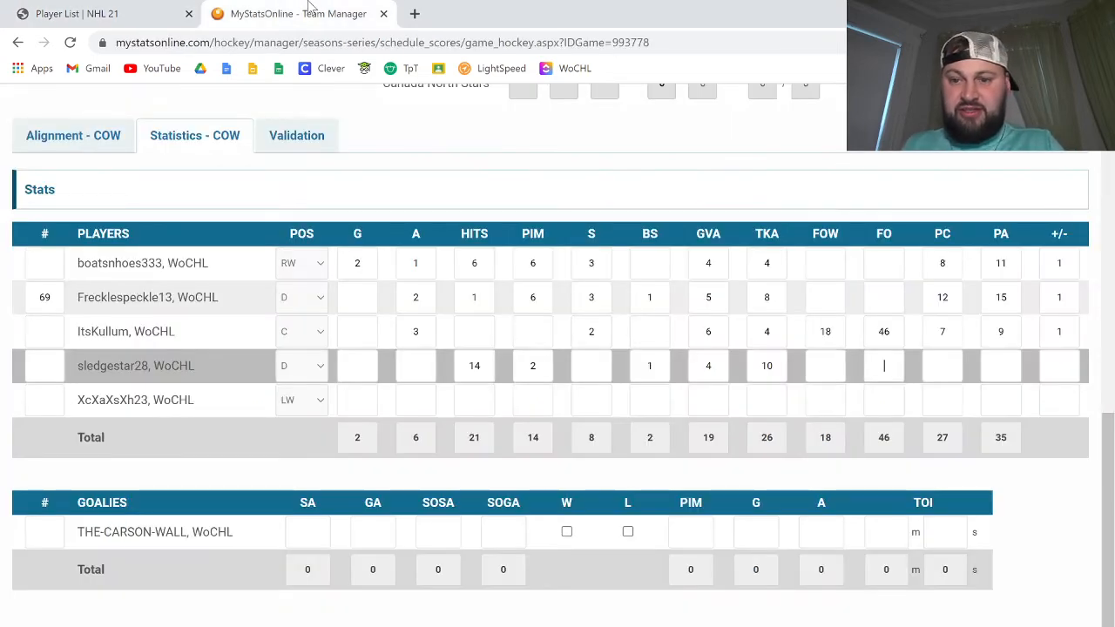
{"action": "type", "text": "10"}
{"action": "key", "text": "Tab"}
{"action": "key", "text": "Tab"}
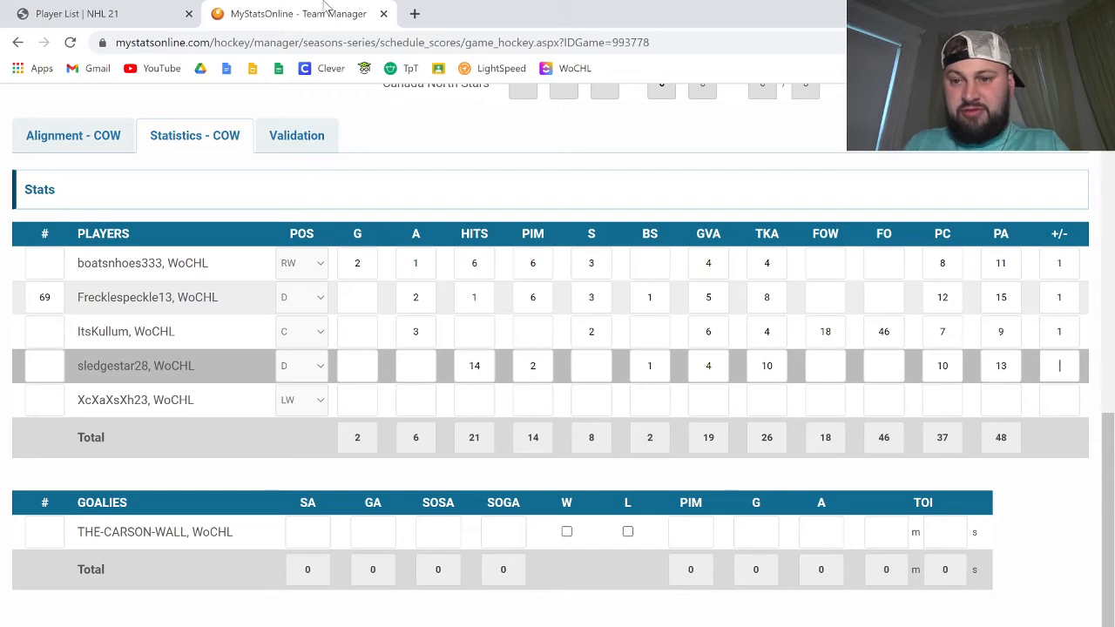
{"action": "type", "text": "1"}
{"action": "key", "text": "Tab"}
{"action": "left_click", "coordinate": [139, 7]}
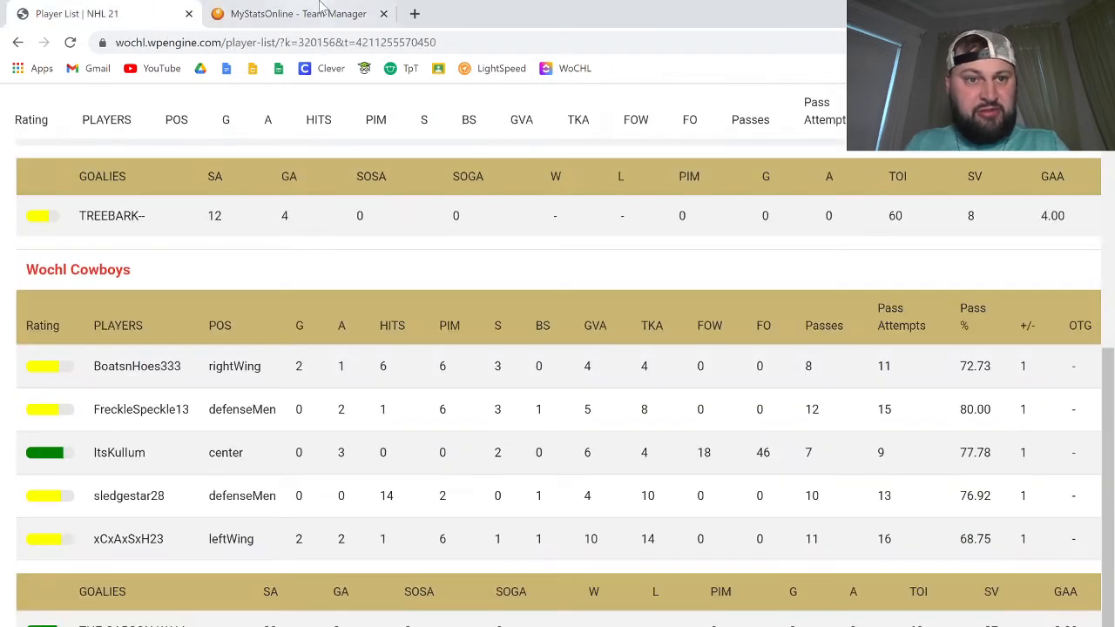
{"action": "left_click", "coordinate": [323, 7]}
{"action": "type", "text": "2"}
{"action": "key", "text": "Tab"}
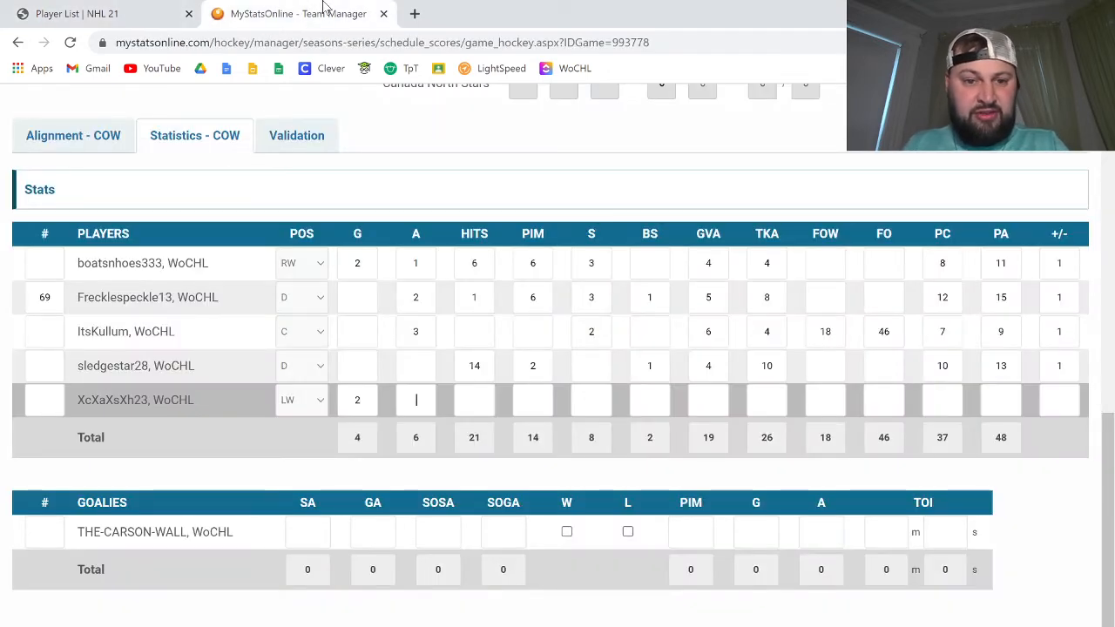
{"action": "type", "text": "2"}
{"action": "key", "text": "Tab"}
{"action": "type", "text": "2"}
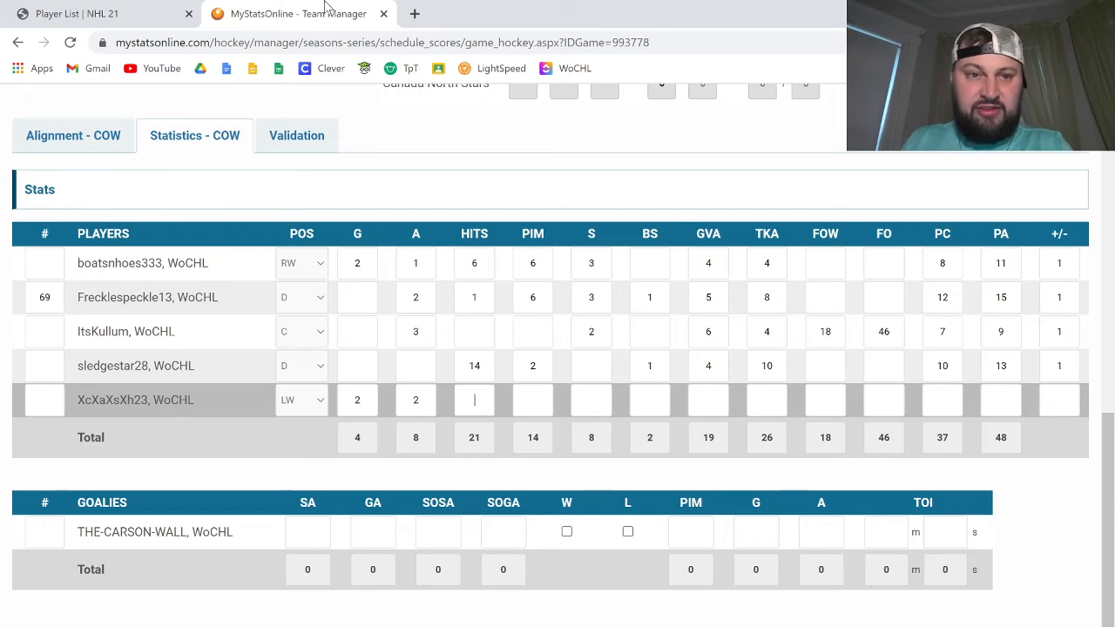
{"action": "left_click", "coordinate": [135, 9]}
{"action": "left_click", "coordinate": [277, 7]}
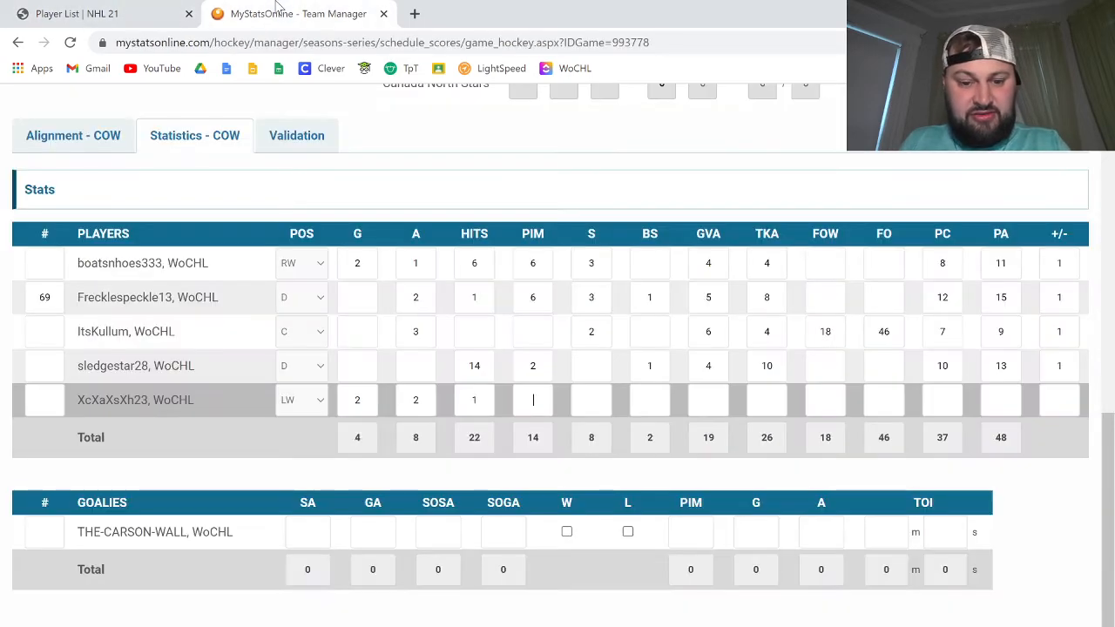
{"action": "key", "text": "Tab"}
{"action": "left_click", "coordinate": [73, 8]}
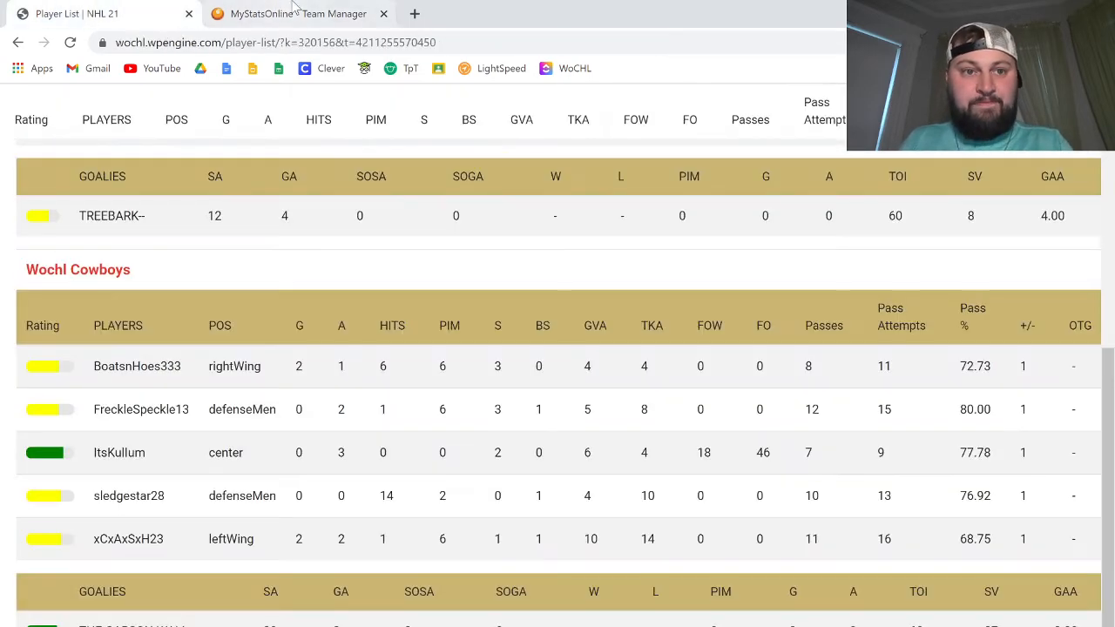
{"action": "left_click", "coordinate": [302, 8]}
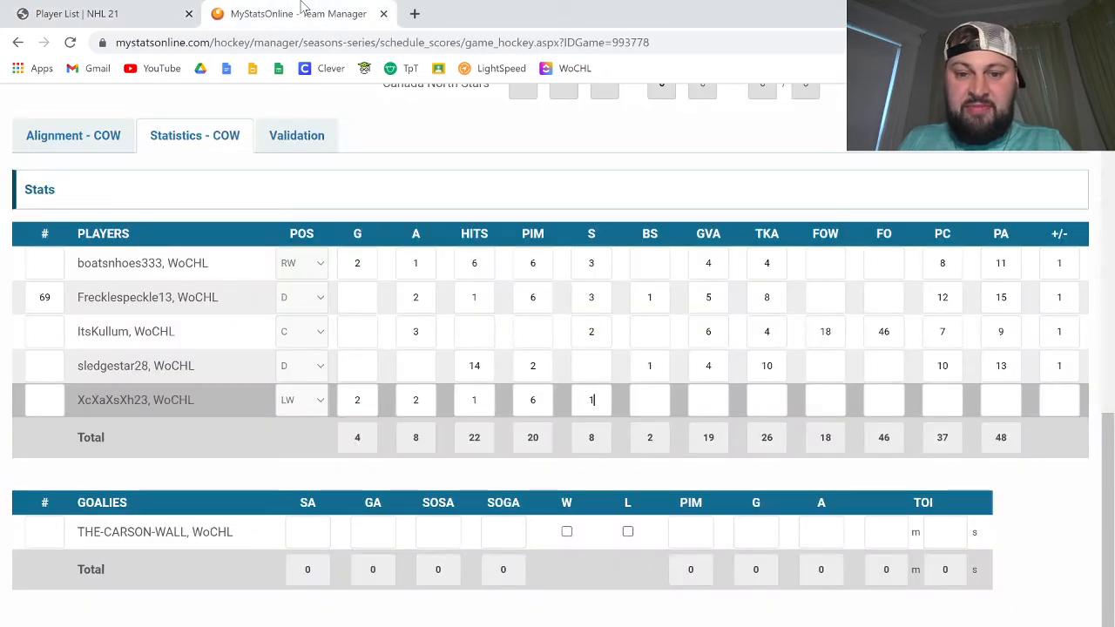
{"action": "key", "text": "Tab"}
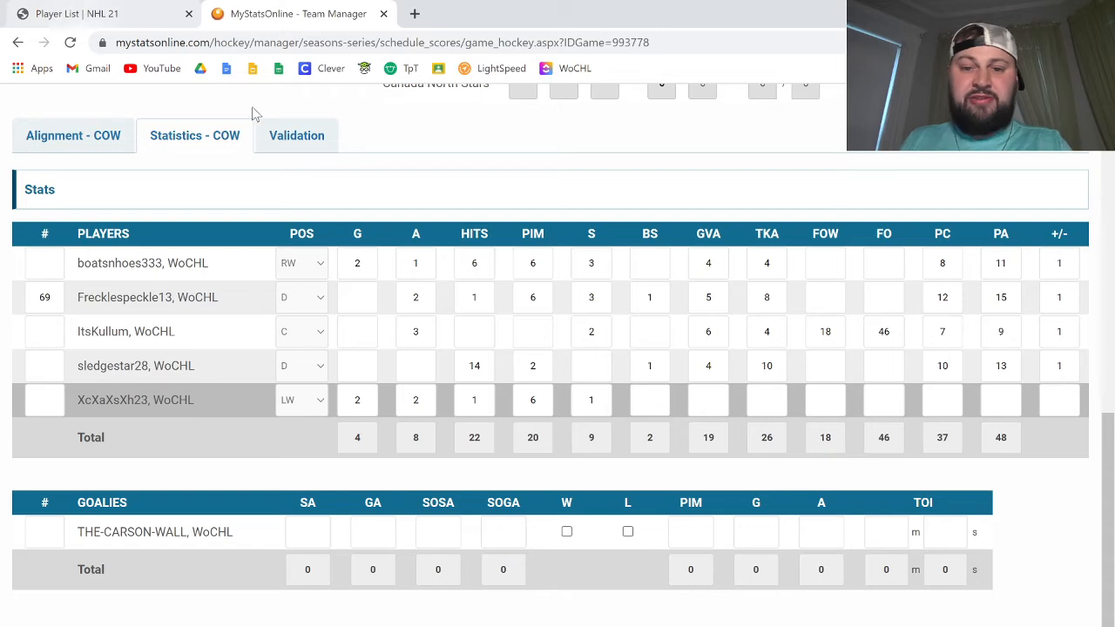
Step: Check the WoCHL stats page and enter BS 1, GVA 10 and TKA 14 for XcXaXsXh23
{"action": "left_click", "coordinate": [87, 13]}
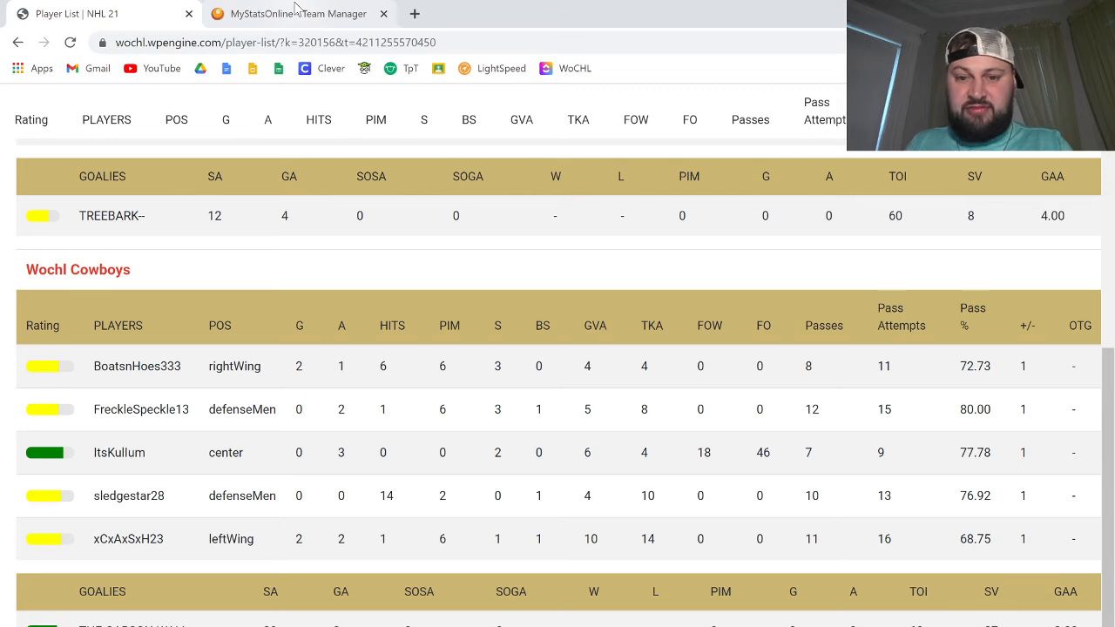
{"action": "left_click", "coordinate": [295, 7]}
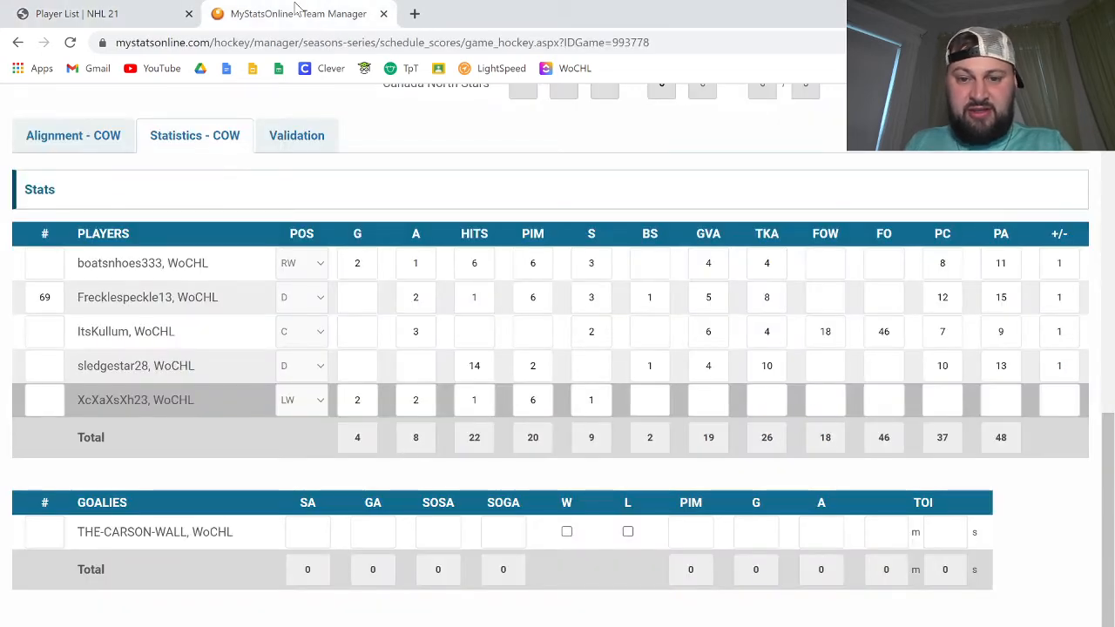
{"action": "key", "text": "Tab"}
{"action": "type", "text": "10"}
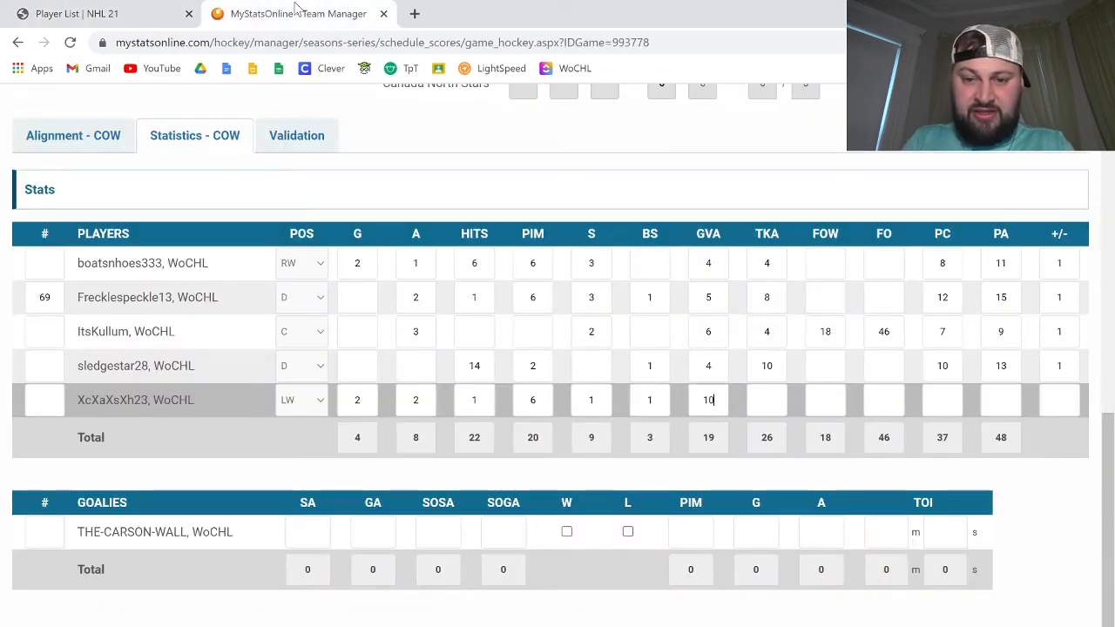
{"action": "key", "text": "Tab"}
{"action": "type", "text": "14"}
{"action": "key", "text": "ctrl+shift+Tab"}
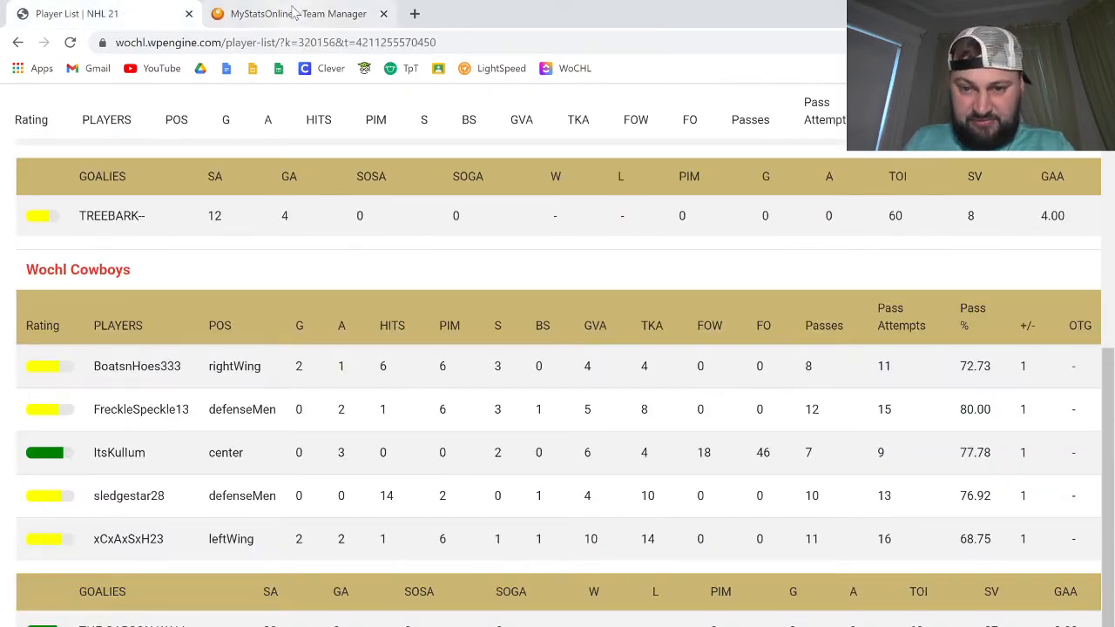
{"action": "left_click", "coordinate": [295, 10]}
{"action": "key", "text": "Tab"}
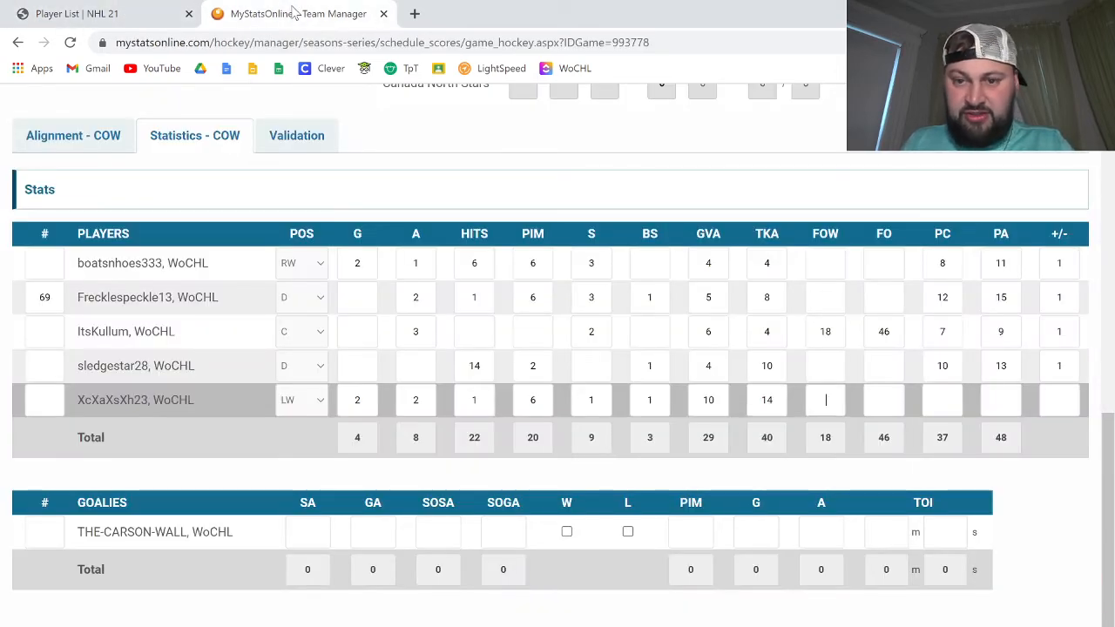
{"action": "left_click", "coordinate": [78, 11]}
{"action": "left_click", "coordinate": [311, 8]}
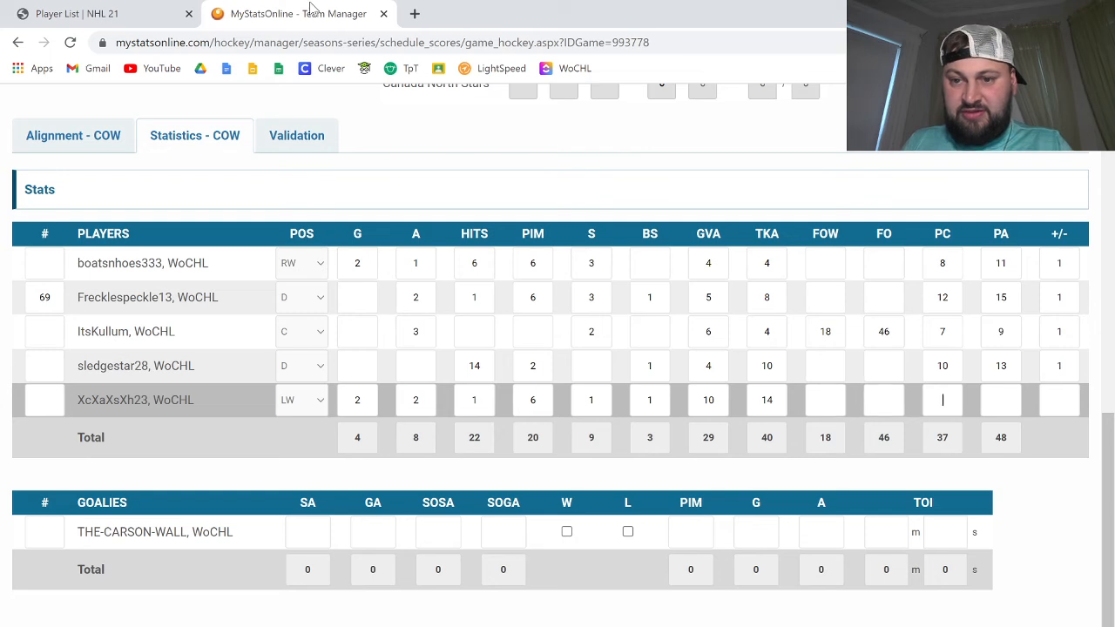
{"action": "type", "text": "11"}
{"action": "key", "text": "Tab"}
{"action": "type", "text": "16"}
{"action": "key", "text": "Tab"}
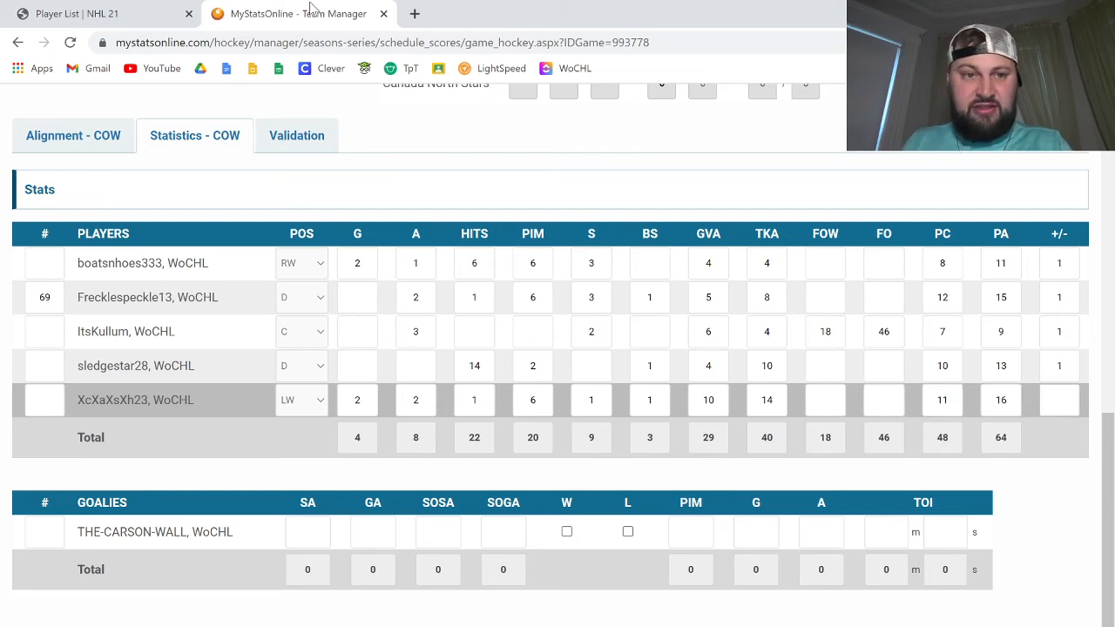
{"action": "type", "text": "1"}
{"action": "key", "text": "Tab"}
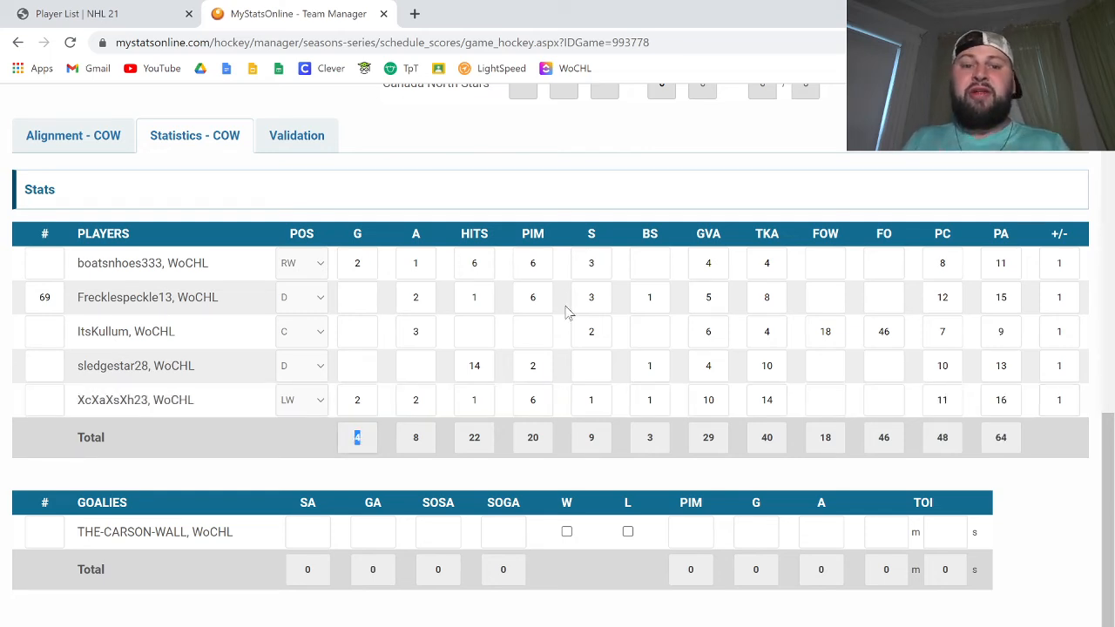
Step: Compare the Cowboys' total of player shots with the team's shots in the WoCHL game summary
{"action": "double_click", "coordinate": [601, 440]}
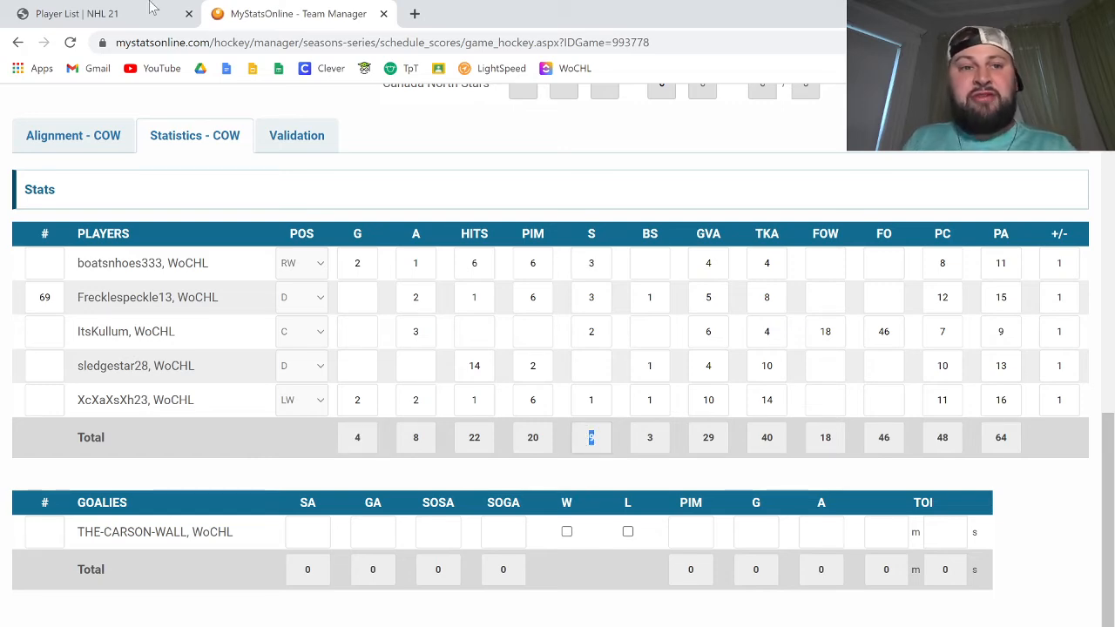
{"action": "key", "text": "ctrl+shift+Tab"}
{"action": "scroll", "coordinate": [548, 423], "scroll_direction": "up", "scroll_amount": 3}
{"action": "scroll", "coordinate": [549, 422], "scroll_direction": "up", "scroll_amount": 3}
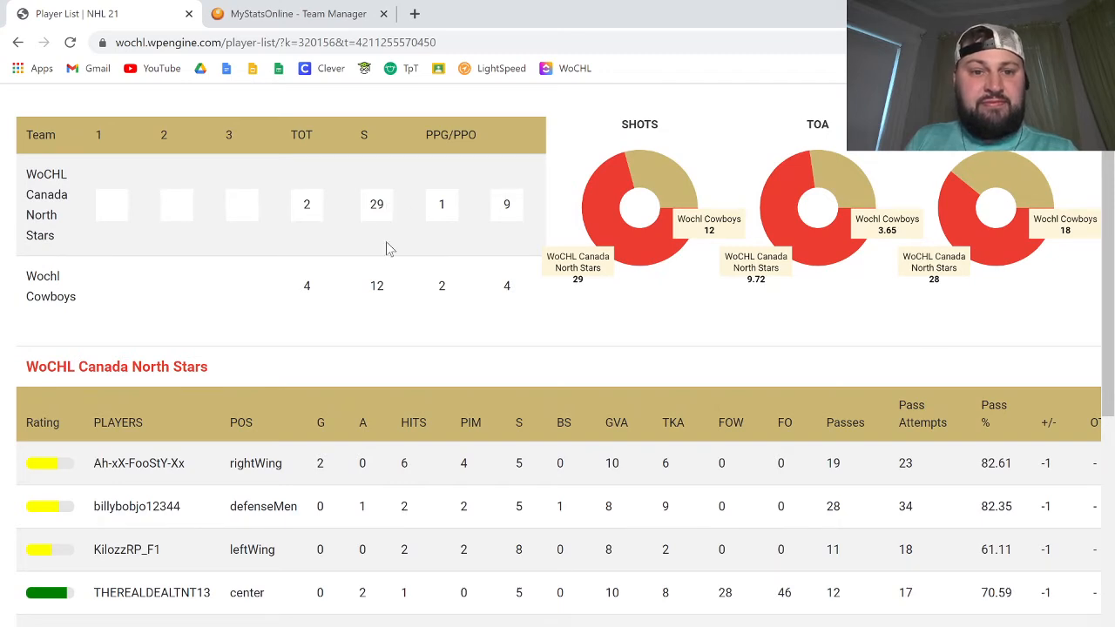
{"action": "left_click_drag", "start_coordinate": [389, 289], "coordinate": [361, 290]}
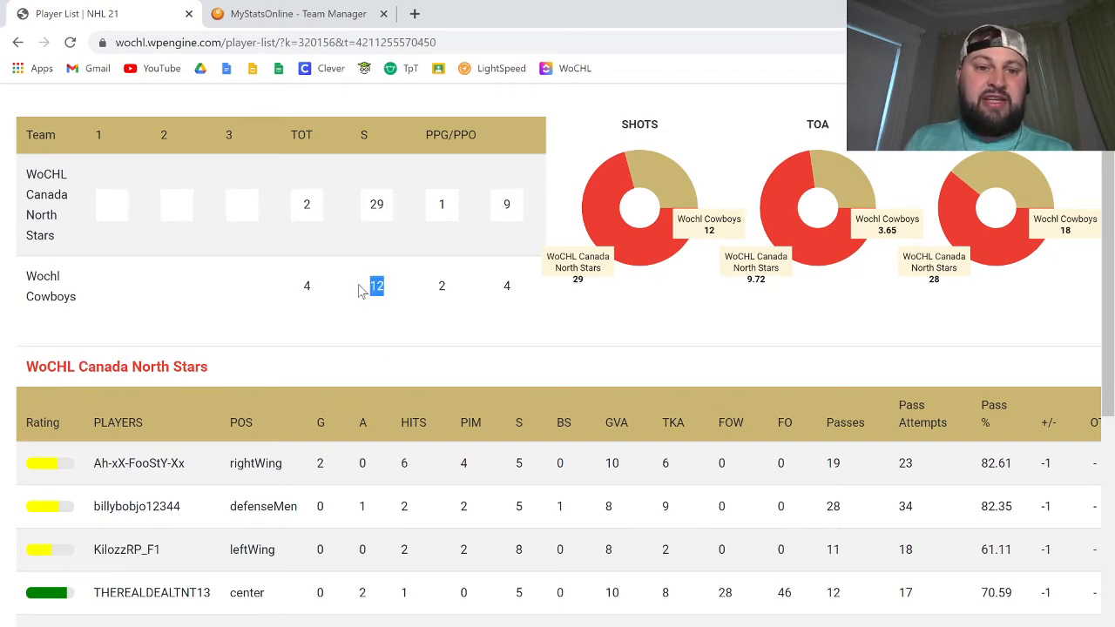
{"action": "left_click", "coordinate": [383, 293]}
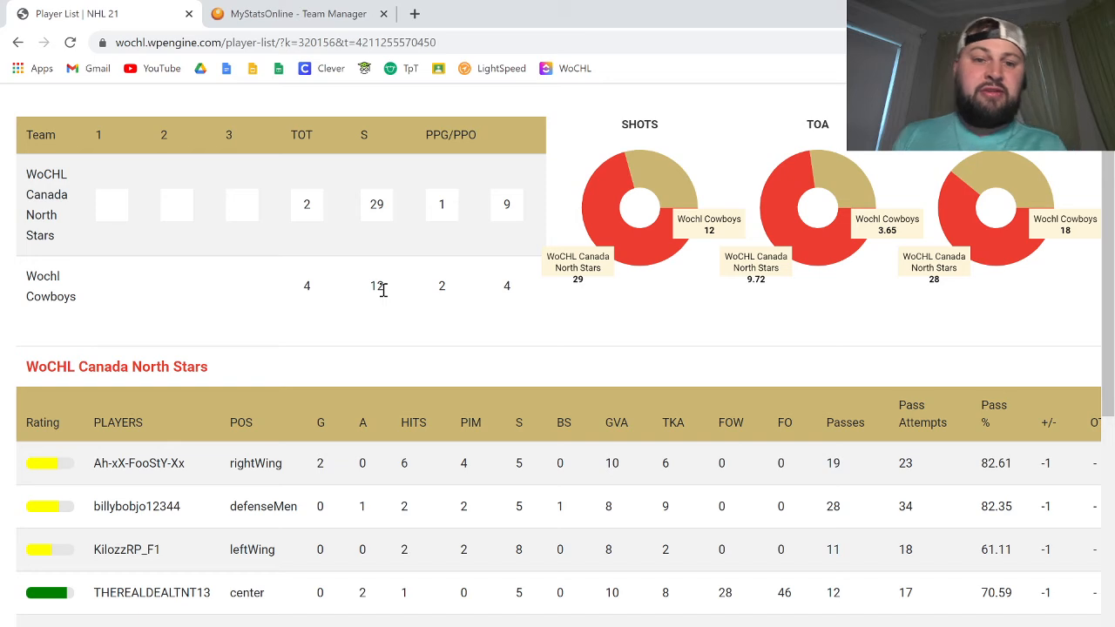
{"action": "key", "text": "ctrl+Tab"}
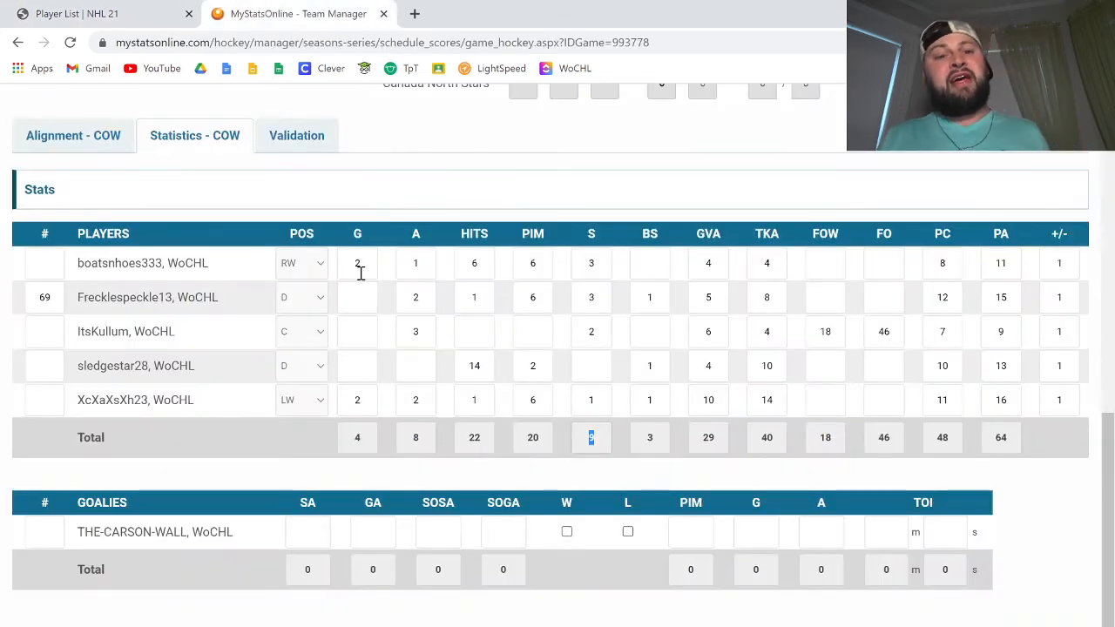
{"action": "scroll", "coordinate": [369, 194], "scroll_direction": "down", "scroll_amount": 1}
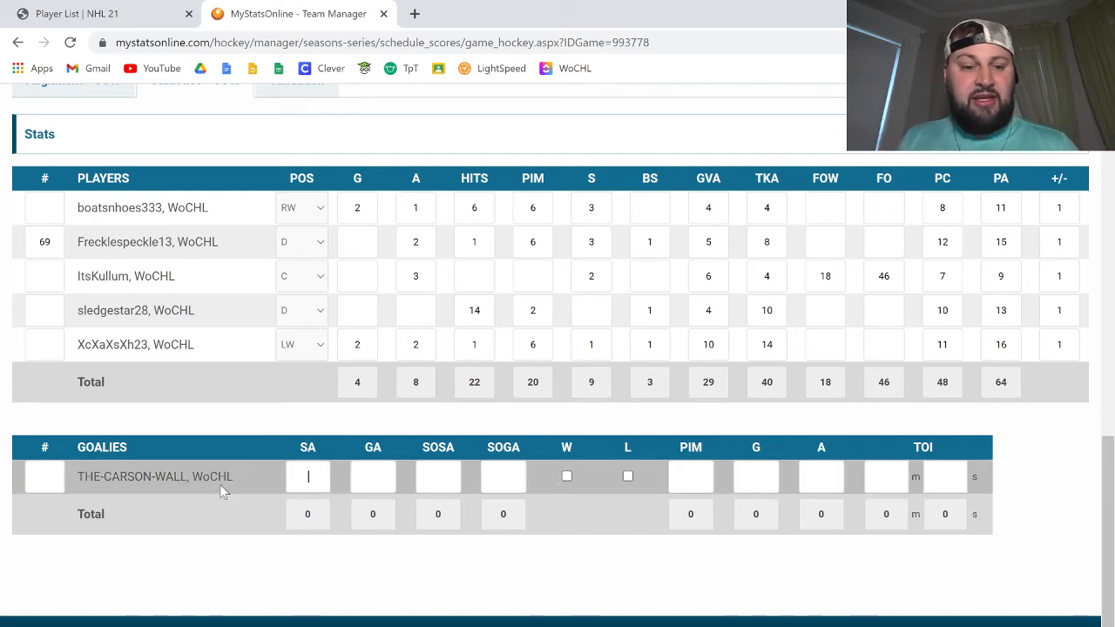
{"action": "left_click", "coordinate": [148, 10]}
{"action": "scroll", "coordinate": [270, 449], "scroll_direction": "down", "scroll_amount": 3}
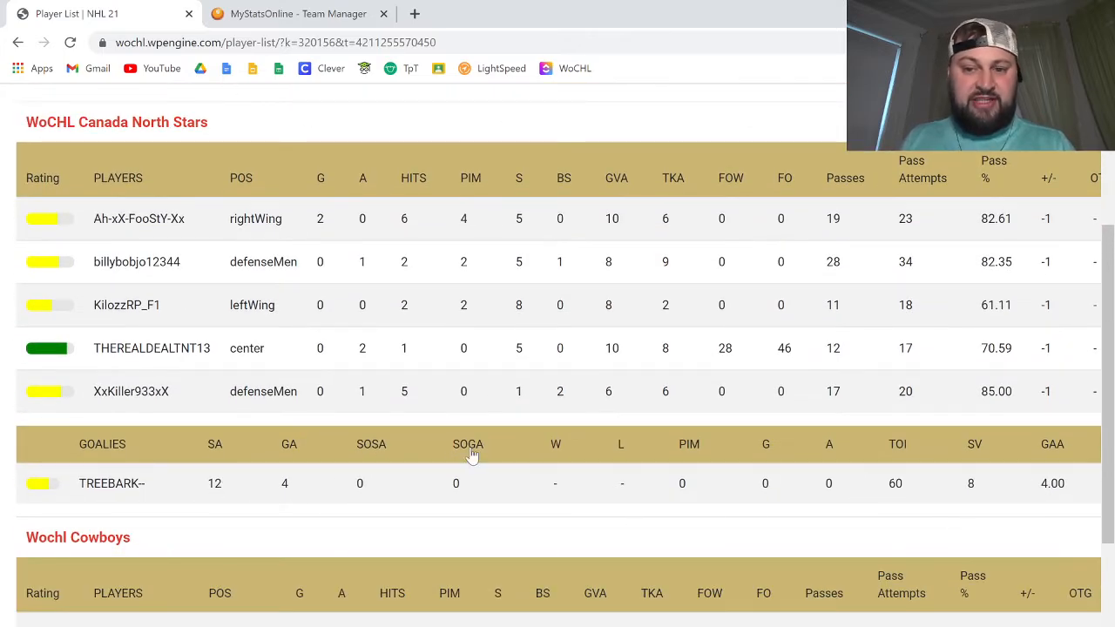
{"action": "left_click", "coordinate": [260, 11]}
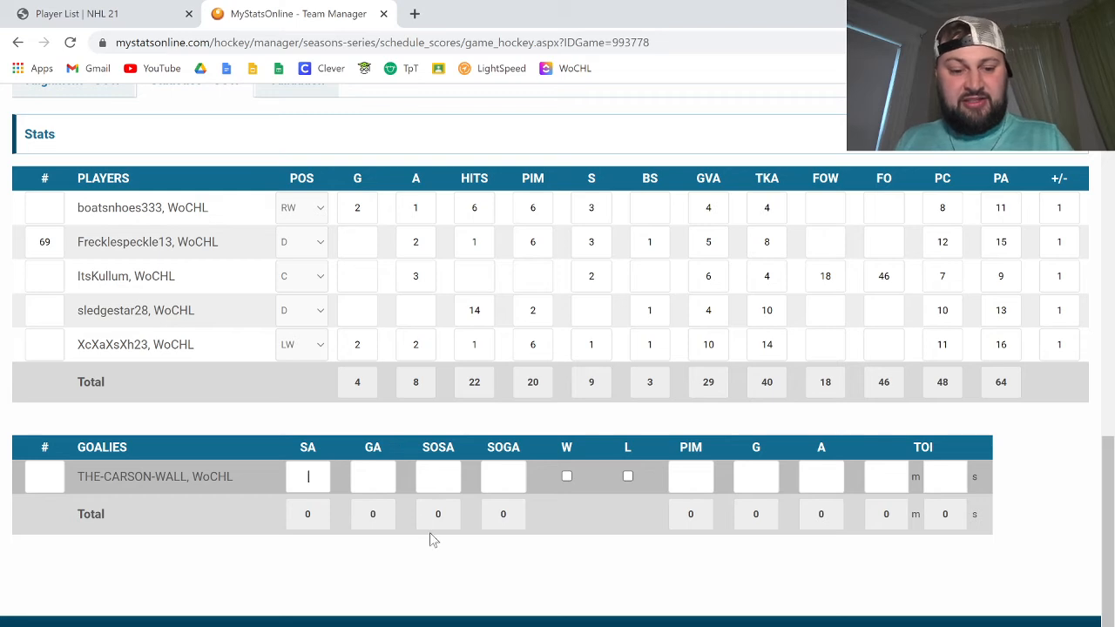
{"action": "type", "text": "12"}
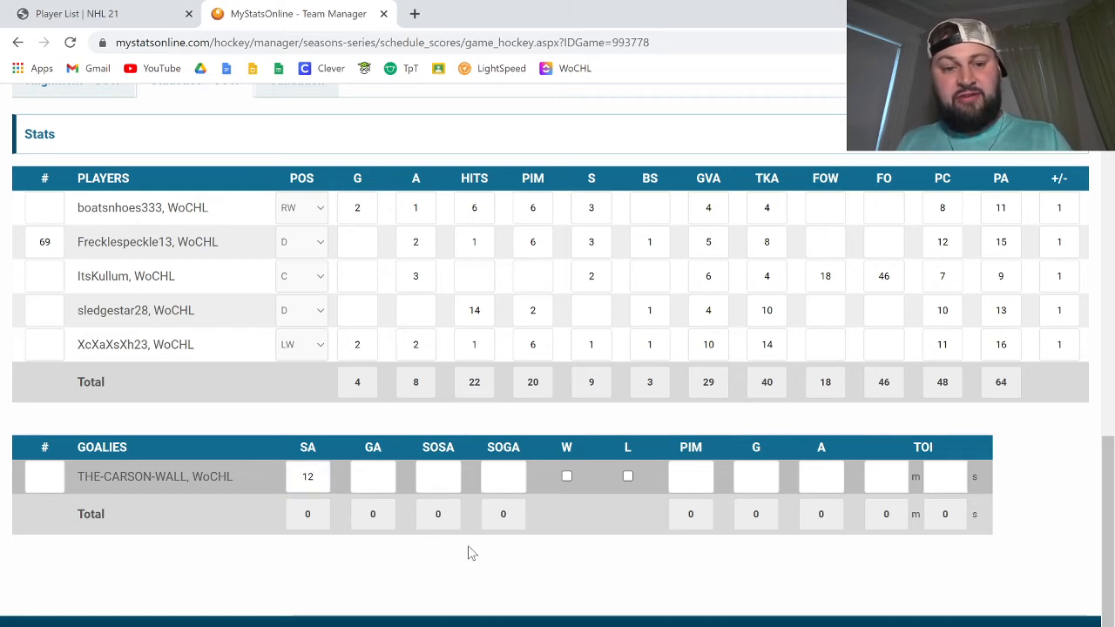
Step: Recheck the WoCHL stats page, then set SA to 29 and GA to 2 for THE-CARSON-WALL
{"action": "left_click", "coordinate": [139, 12]}
{"action": "scroll", "coordinate": [284, 515], "scroll_direction": "down", "scroll_amount": 4}
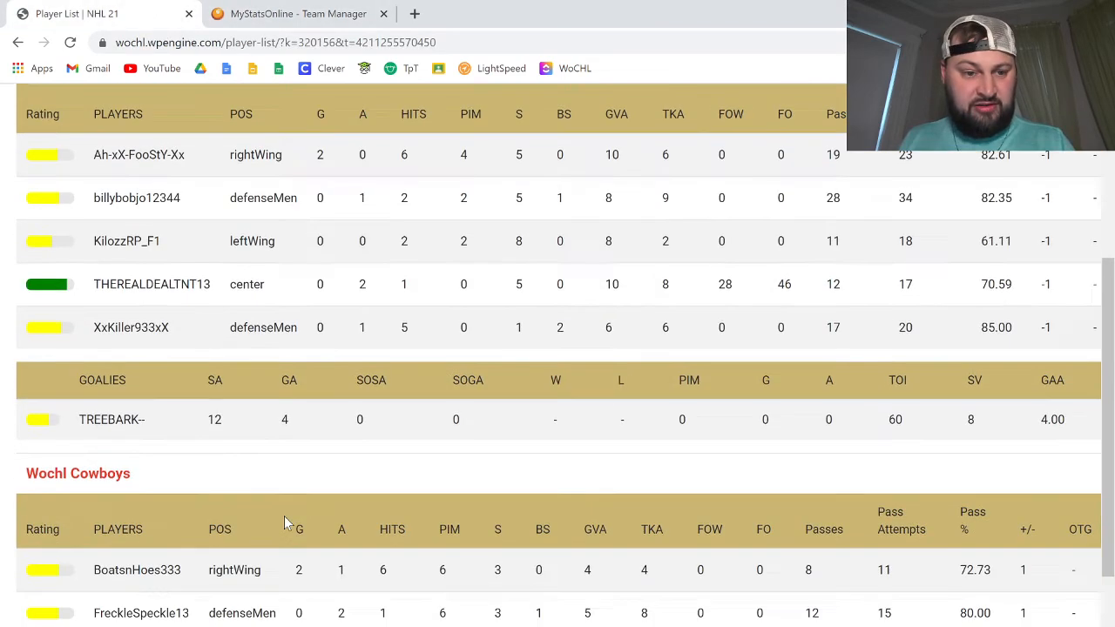
{"action": "left_click", "coordinate": [340, 12]}
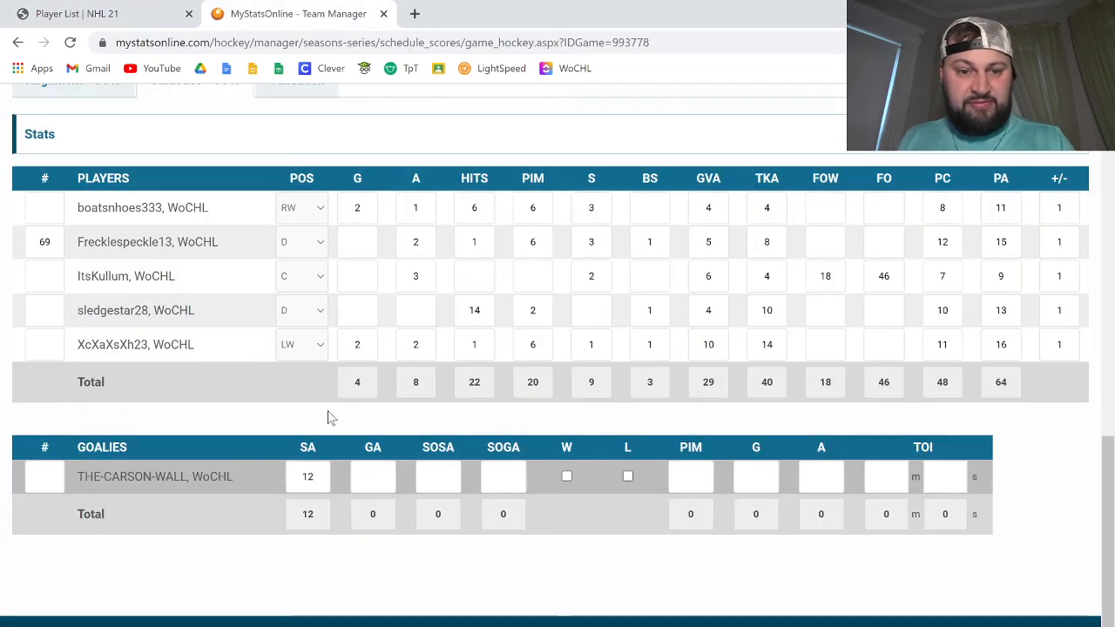
{"action": "left_click_drag", "start_coordinate": [301, 475], "coordinate": [351, 485]}
{"action": "type", "text": "29"}
{"action": "key", "text": "Tab"}
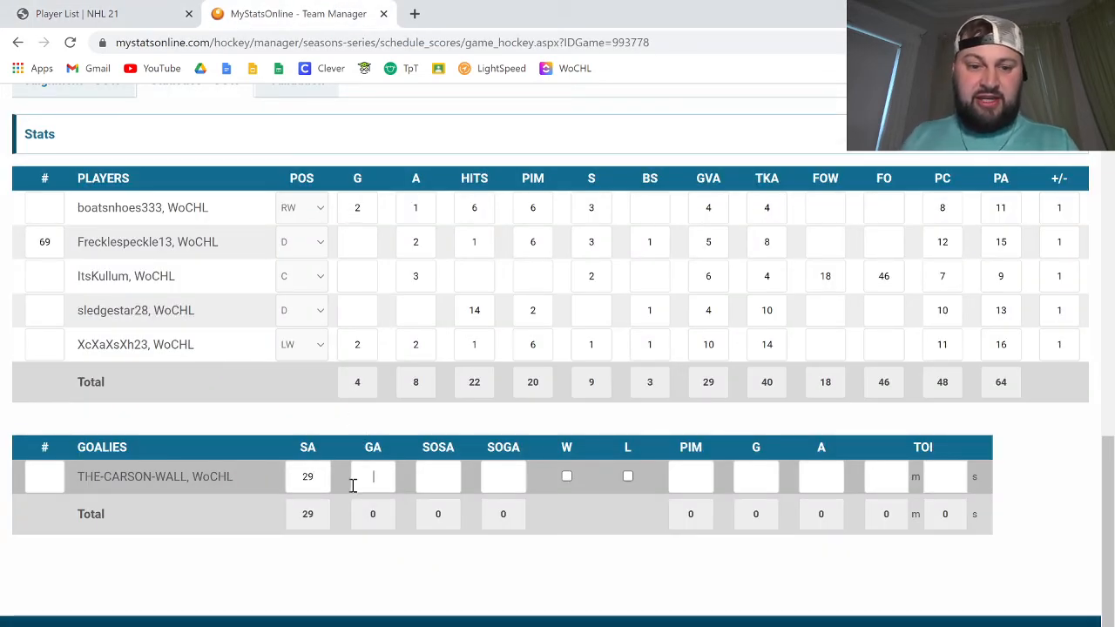
{"action": "type", "text": "2"}
{"action": "key", "text": "Tab"}
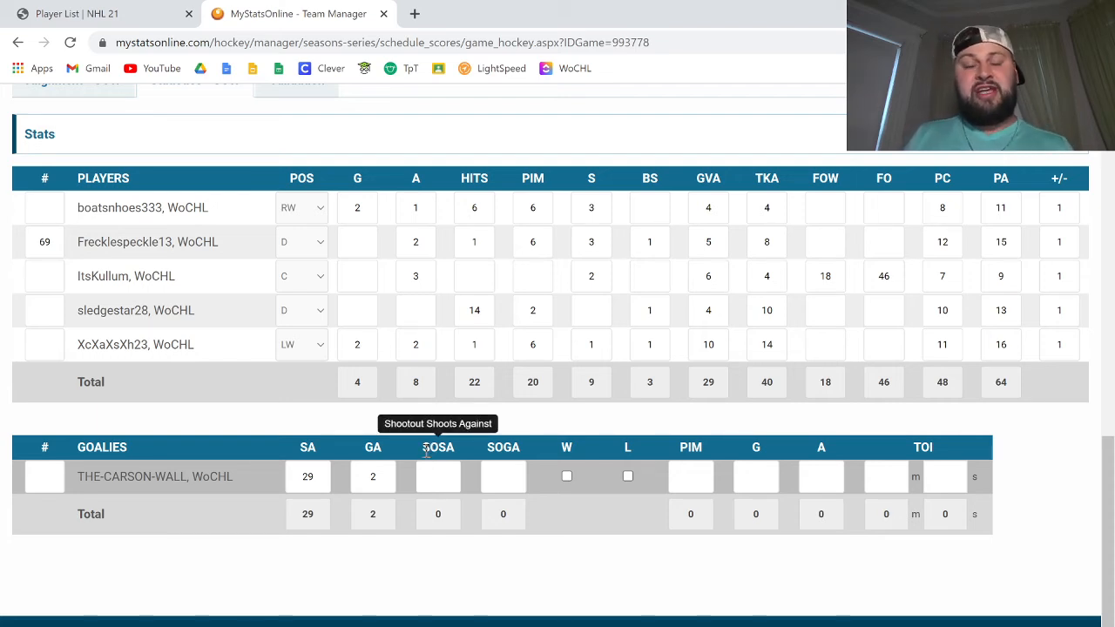
Step: Credit THE-CARSON-WALL with the win and set the time on ice to 60 minutes, checking the goalie statistics on the WoCHL page
{"action": "left_click", "coordinate": [170, 11]}
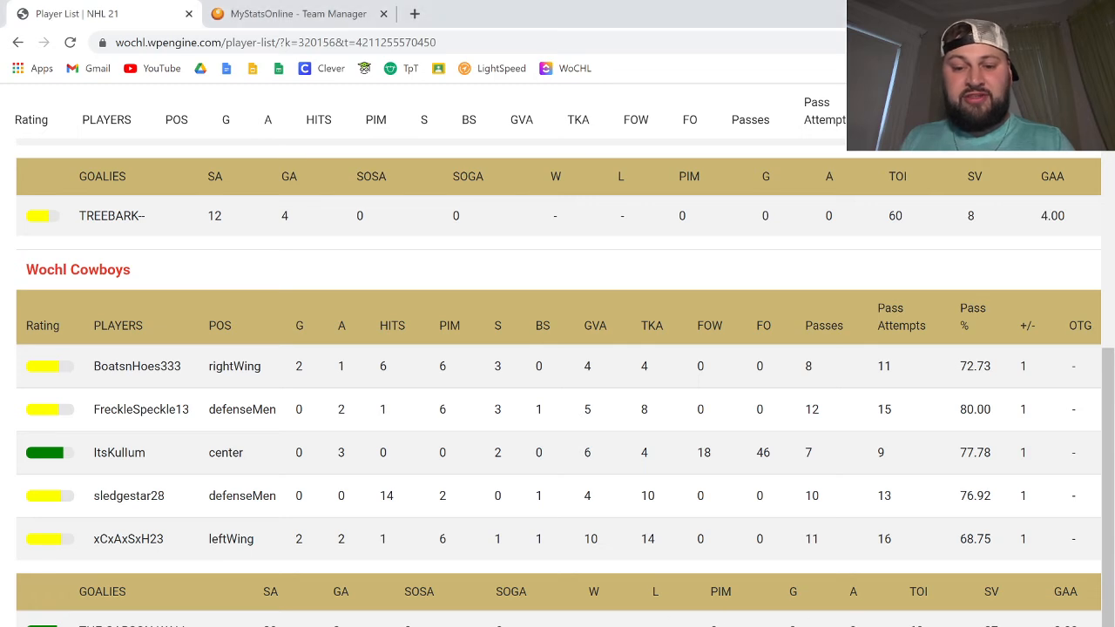
{"action": "left_click", "coordinate": [271, 11]}
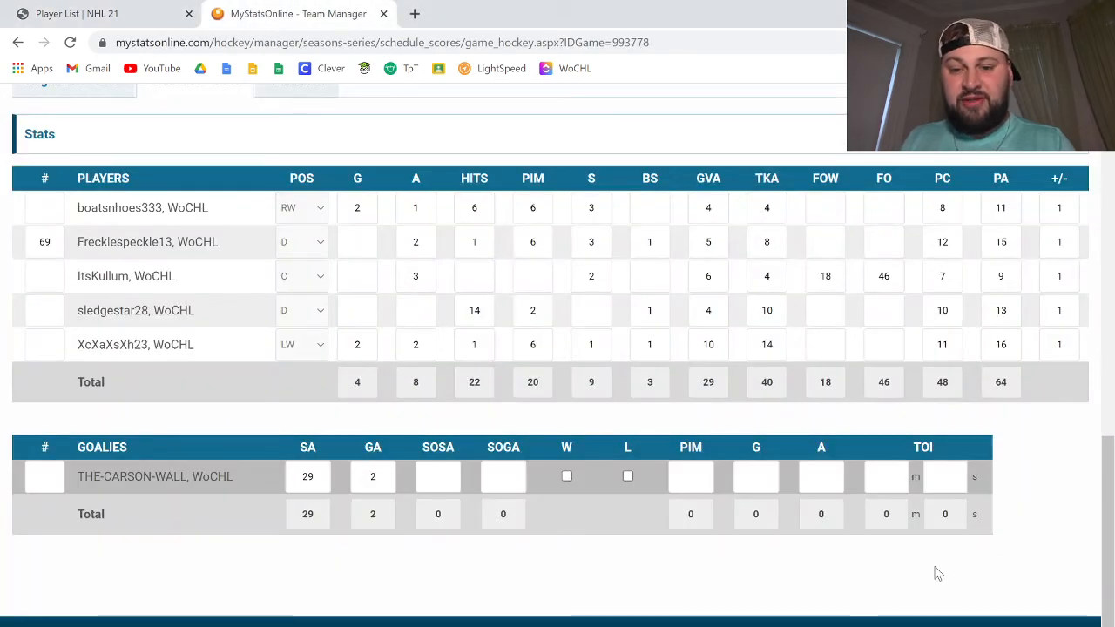
{"action": "left_click", "coordinate": [567, 476]}
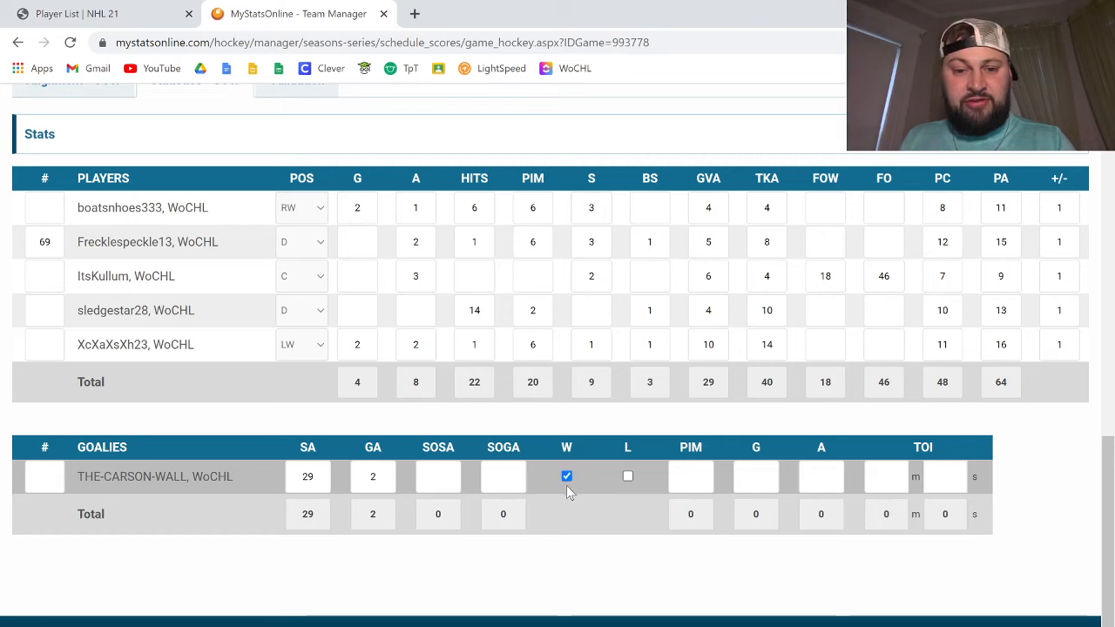
{"action": "left_click", "coordinate": [898, 475]}
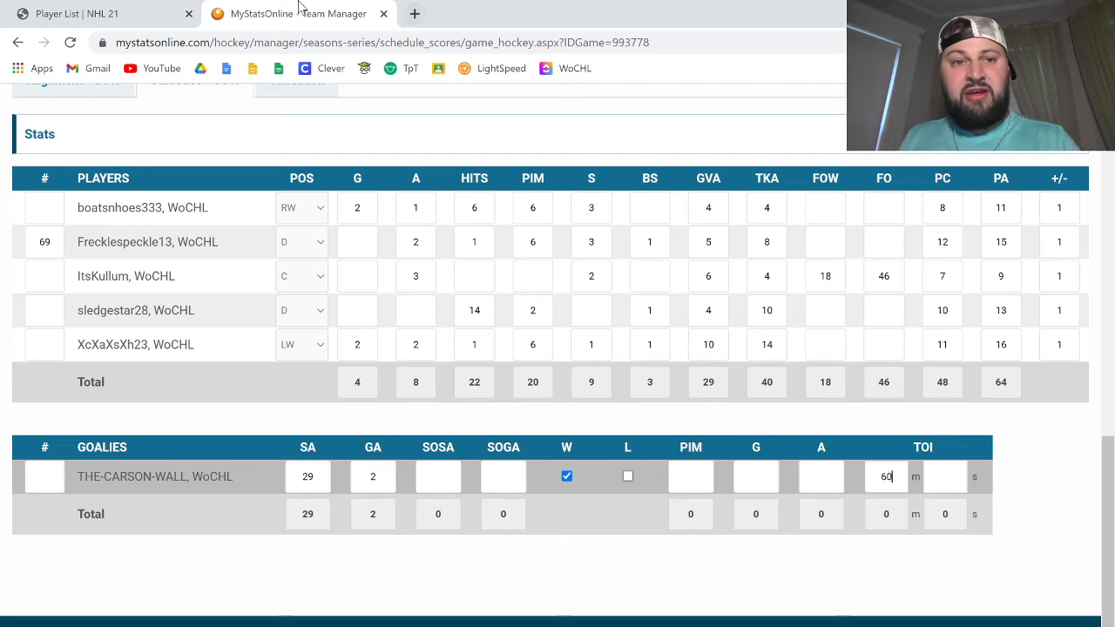
{"action": "left_click", "coordinate": [155, 10]}
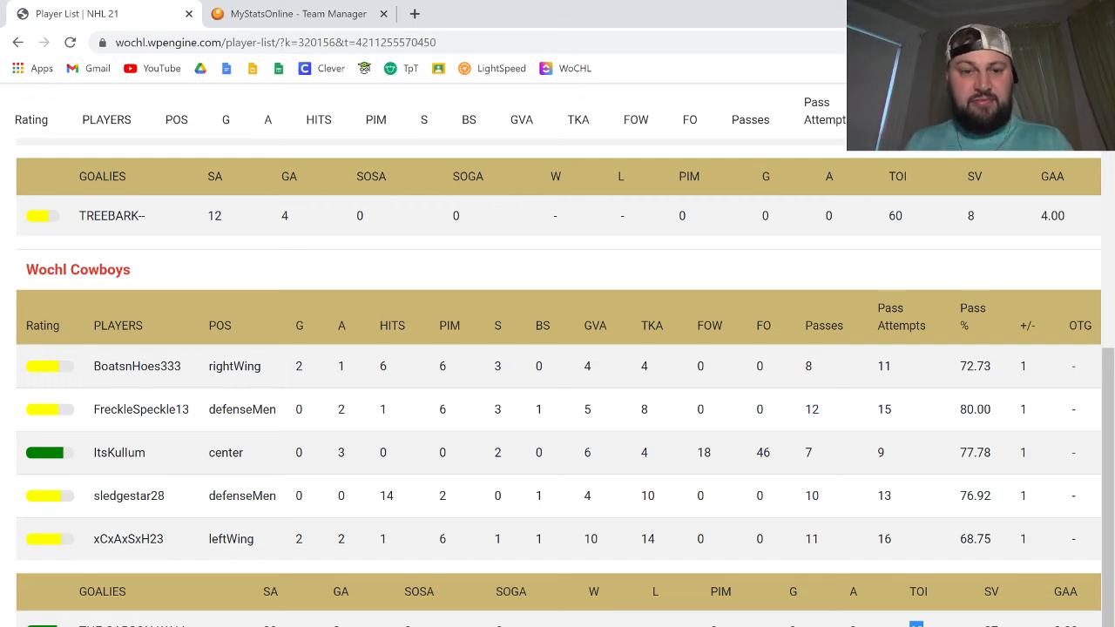
{"action": "left_click", "coordinate": [376, 11]}
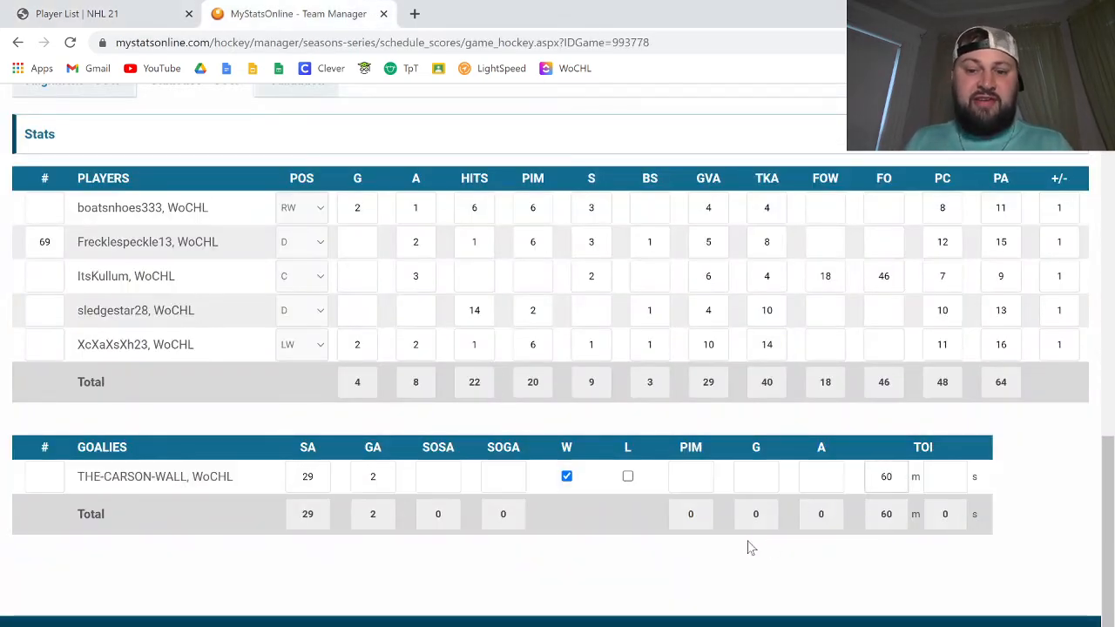
Step: Enter 4 third-period goals for the Cowboys in the game score, with PPG 1 and PPO 9
{"action": "scroll", "coordinate": [780, 545], "scroll_direction": "up", "scroll_amount": 2}
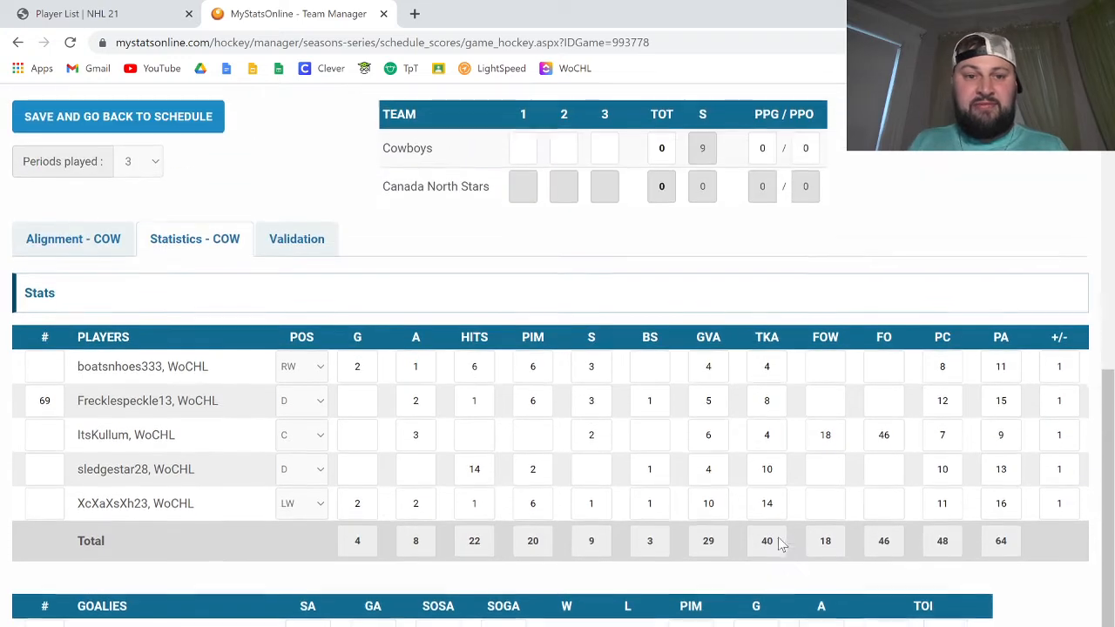
{"action": "left_click", "coordinate": [606, 152]}
{"action": "type", "text": "4"}
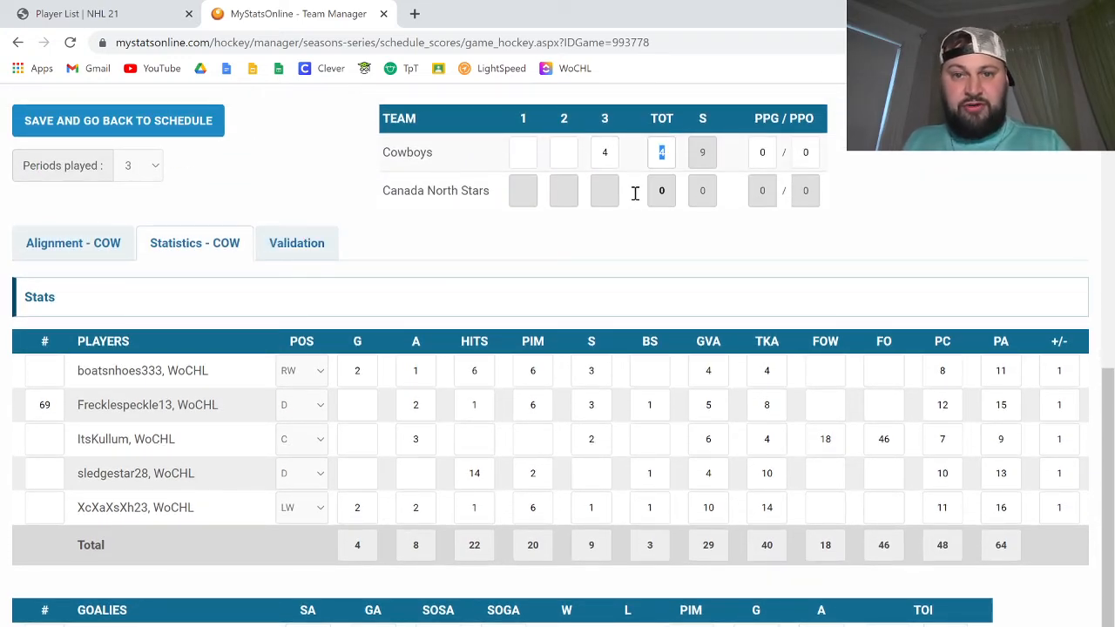
{"action": "key", "text": "Tab"}
{"action": "type", "text": "1"}
{"action": "key", "text": "Tab"}
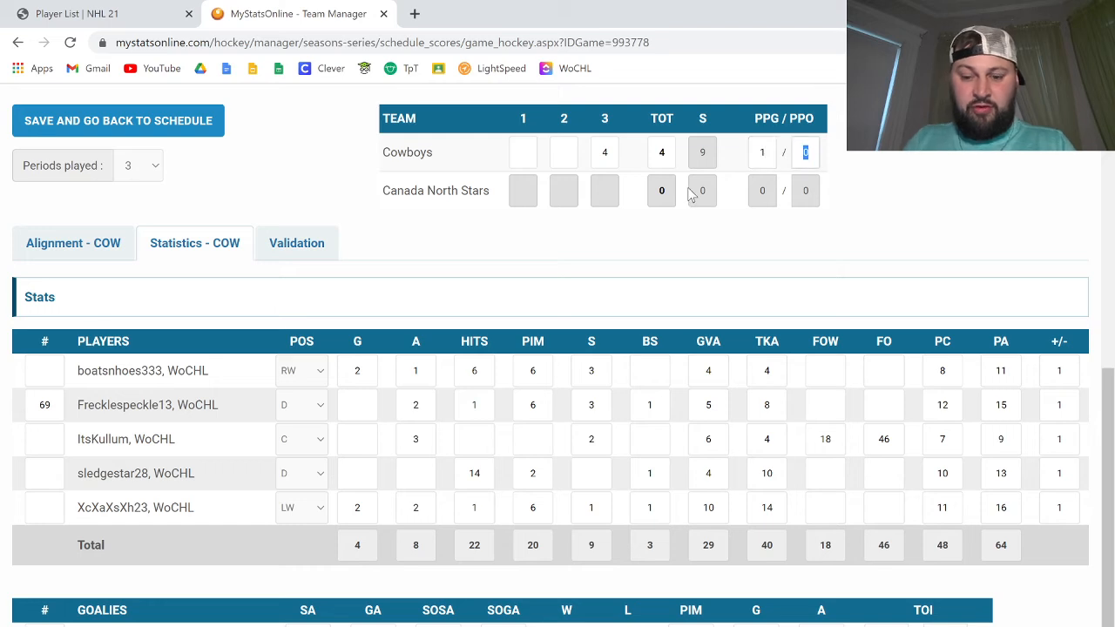
{"action": "type", "text": "9"}
{"action": "key", "text": "Tab"}
Step: Clear the Cowboys' third-period score and enter their goals only as a total of 4
{"action": "left_click", "coordinate": [674, 245]}
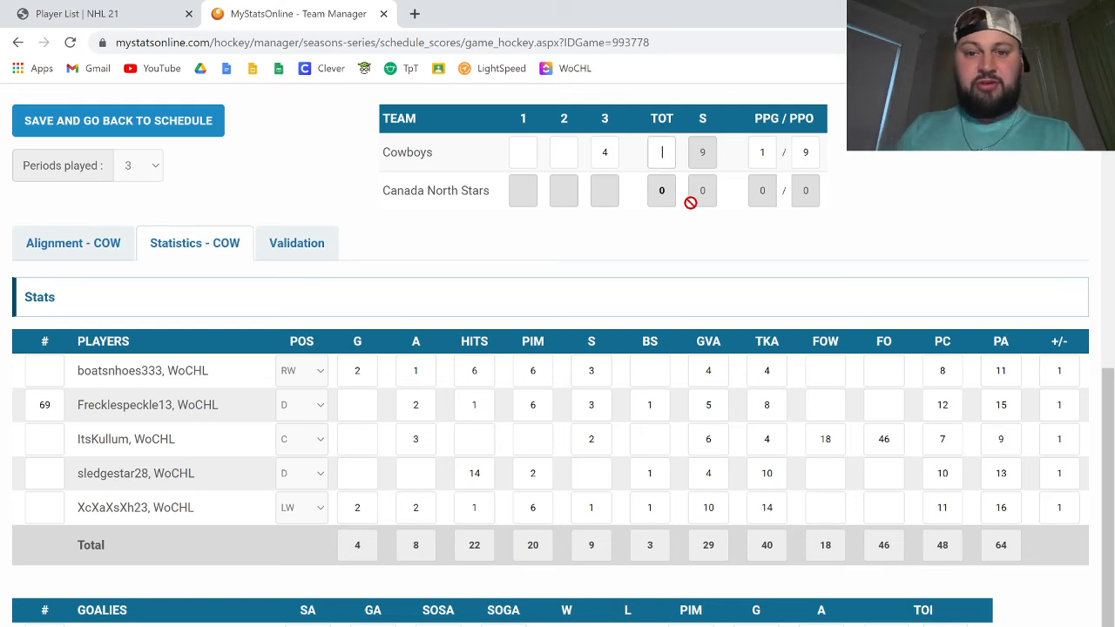
{"action": "left_click", "coordinate": [605, 153]}
{"action": "key", "text": "BackSpace"}
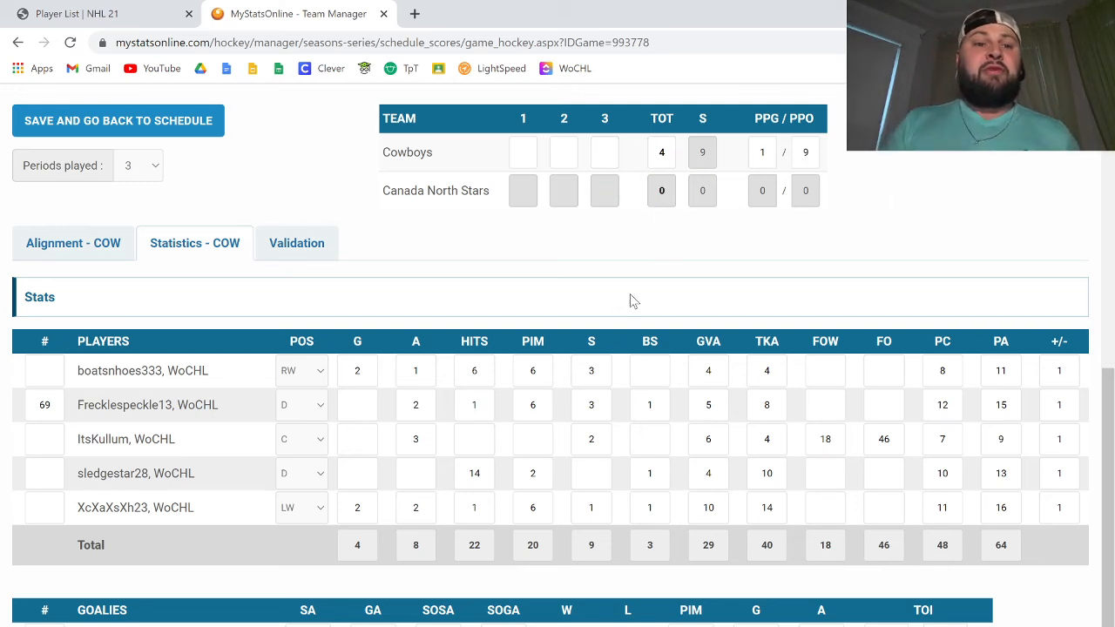
{"action": "double_click", "coordinate": [675, 153]}
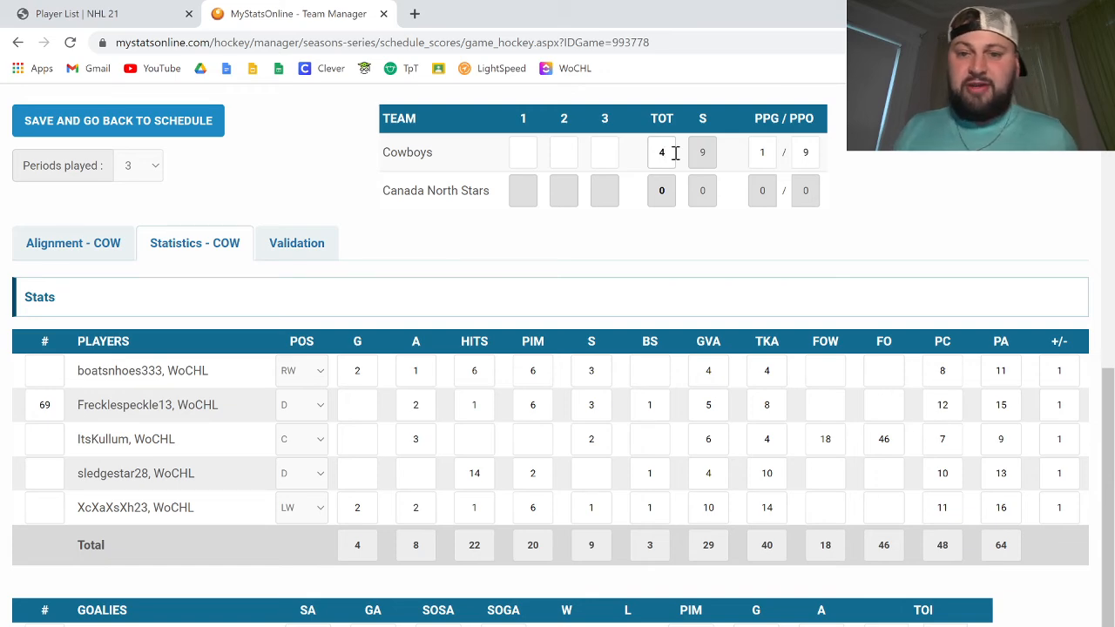
Step: Review the validation checks on team and player stats for the Cowboys and Canada North Stars
{"action": "left_click", "coordinate": [295, 247]}
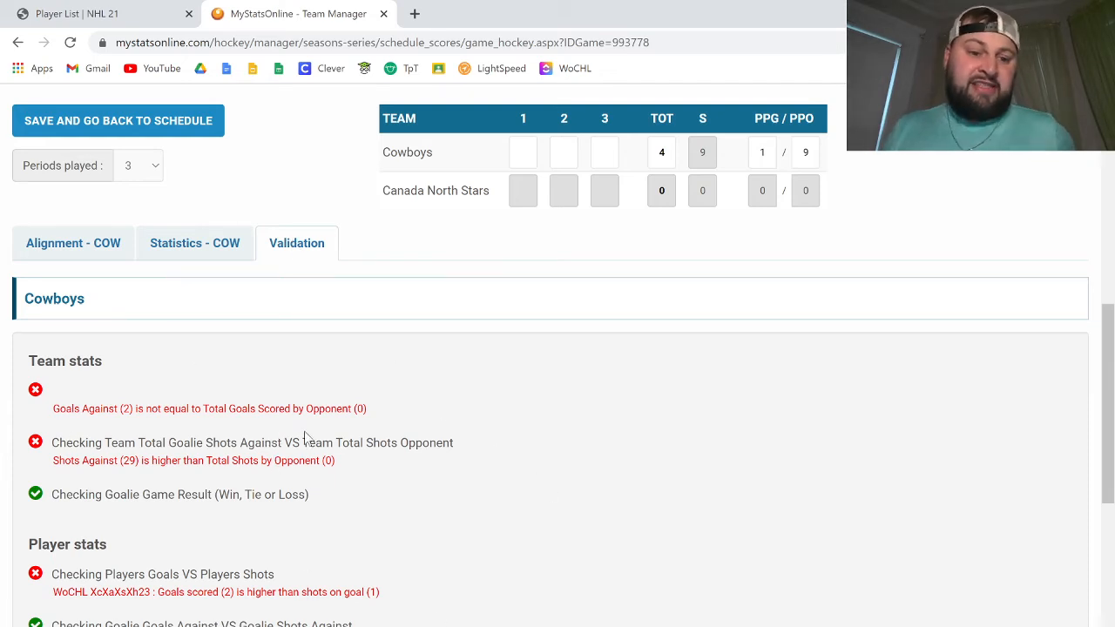
{"action": "scroll", "coordinate": [329, 456], "scroll_direction": "down", "scroll_amount": 2}
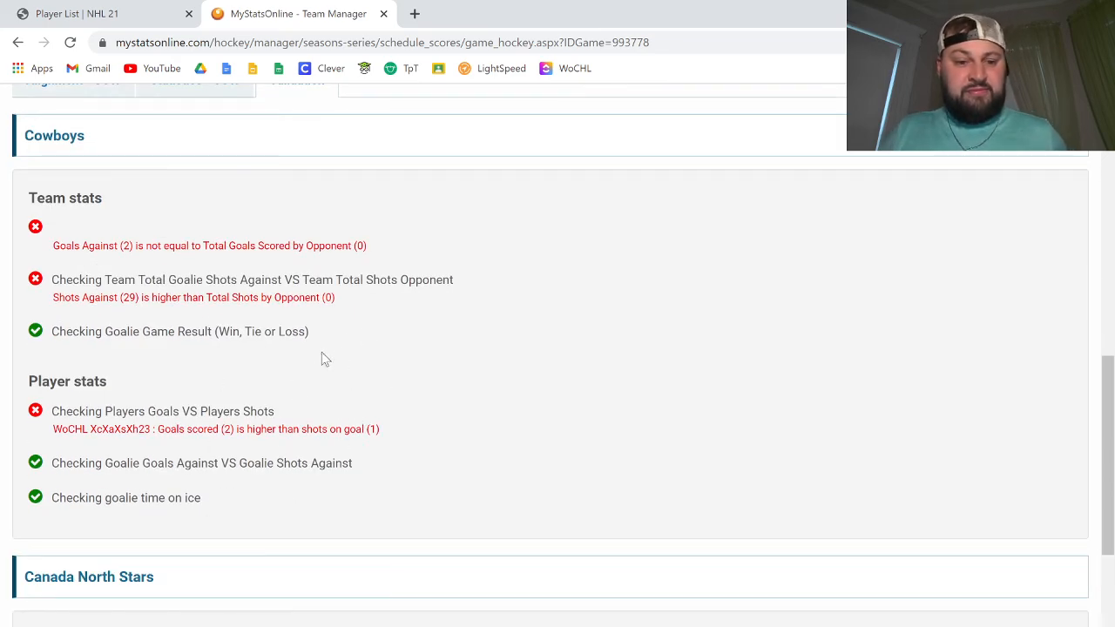
{"action": "scroll", "coordinate": [324, 364], "scroll_direction": "down", "scroll_amount": 2}
{"action": "scroll", "coordinate": [340, 392], "scroll_direction": "down", "scroll_amount": 1}
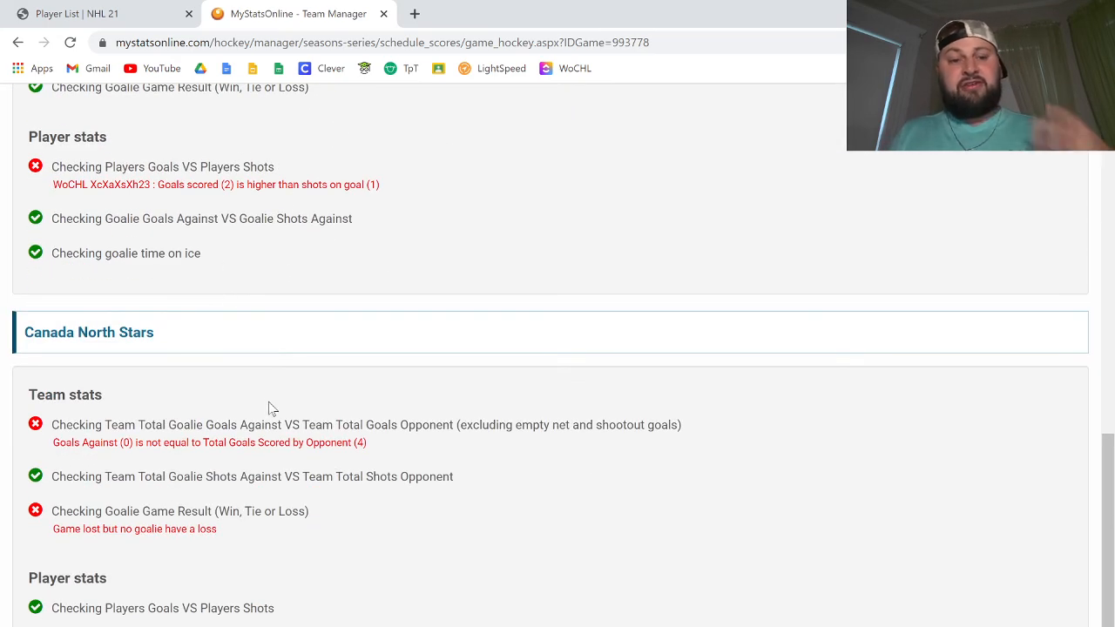
{"action": "scroll", "coordinate": [268, 406], "scroll_direction": "up", "scroll_amount": 3}
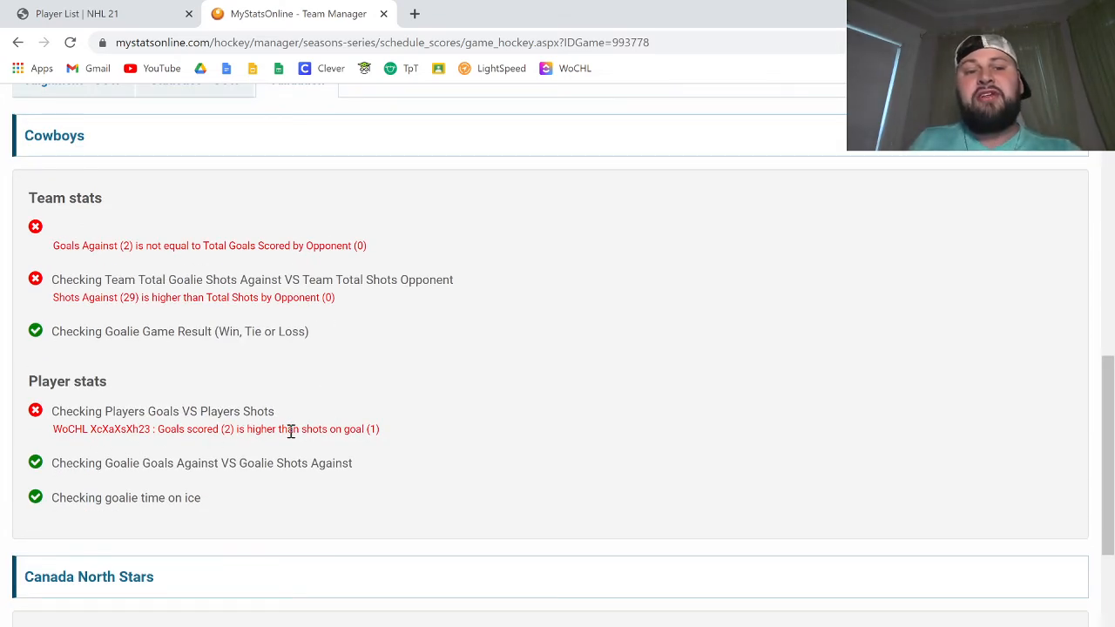
{"action": "scroll", "coordinate": [419, 401], "scroll_direction": "up", "scroll_amount": 1}
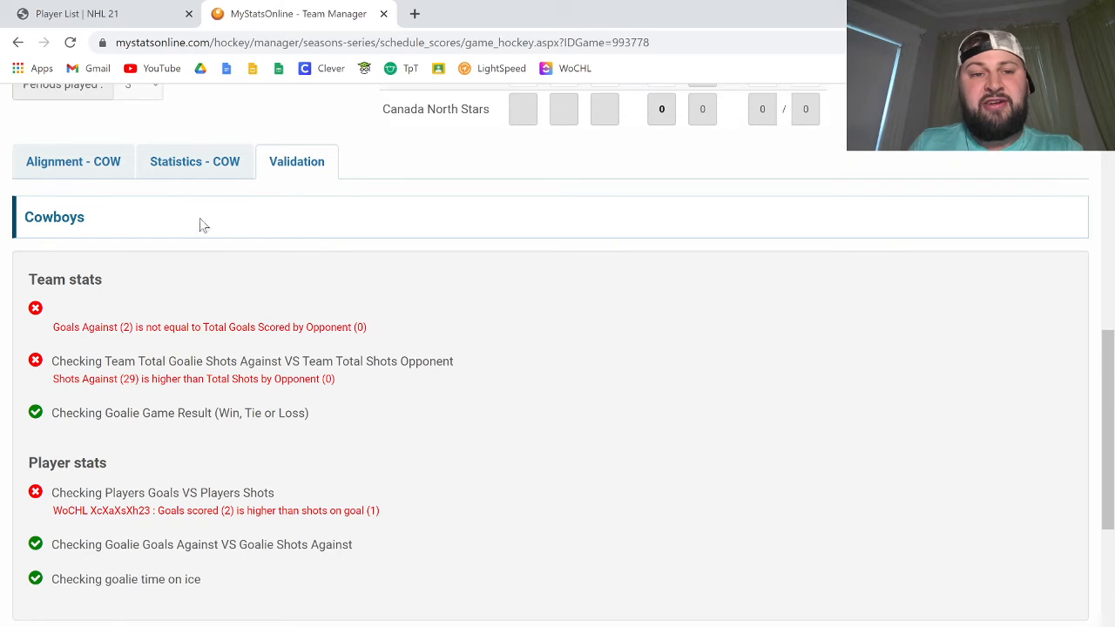
{"action": "left_click", "coordinate": [202, 159]}
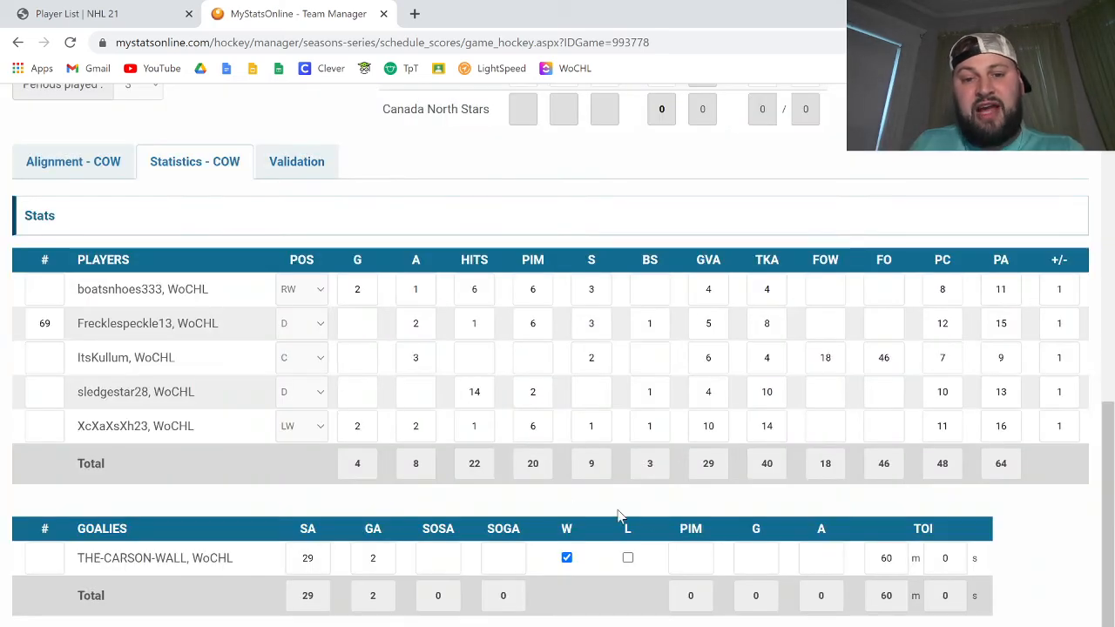
{"action": "left_click", "coordinate": [592, 426]}
{"action": "type", "text": "2"}
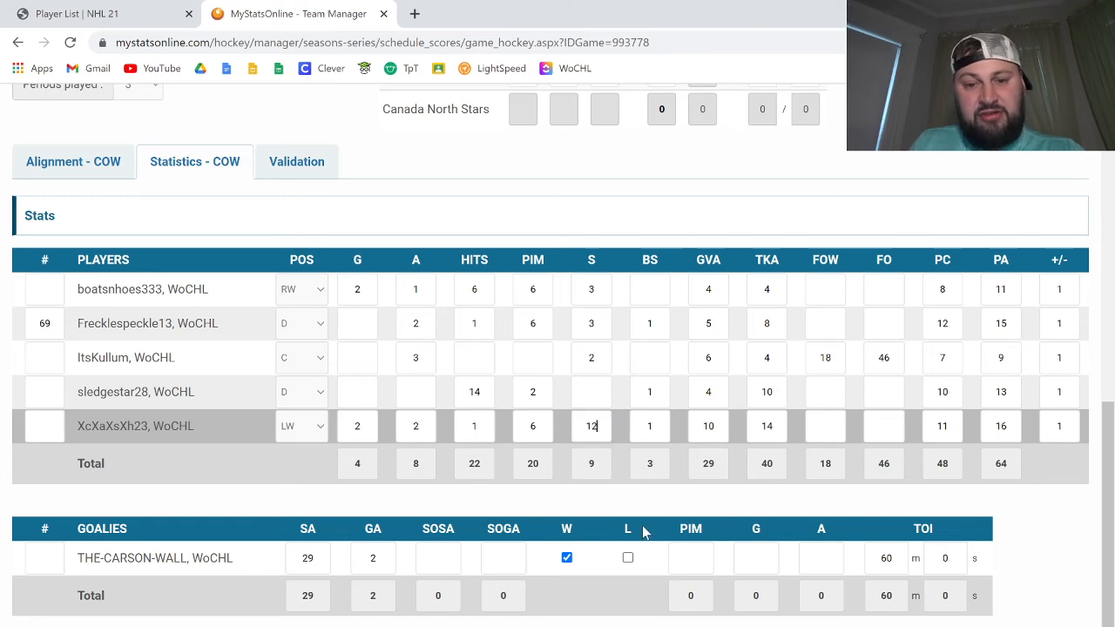
{"action": "double_click", "coordinate": [590, 427]}
{"action": "type", "text": "2"}
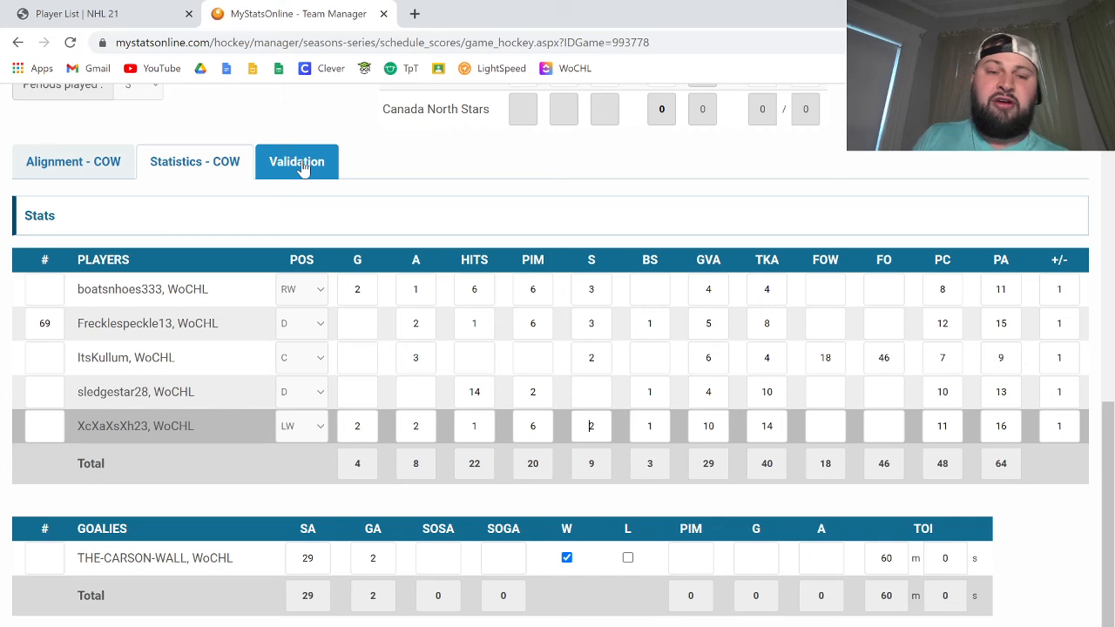
Step: Check XcXaXsXh23's shots on the WoCHL stats page and return to the MyStatsOnline game sheet
{"action": "left_click", "coordinate": [135, 13]}
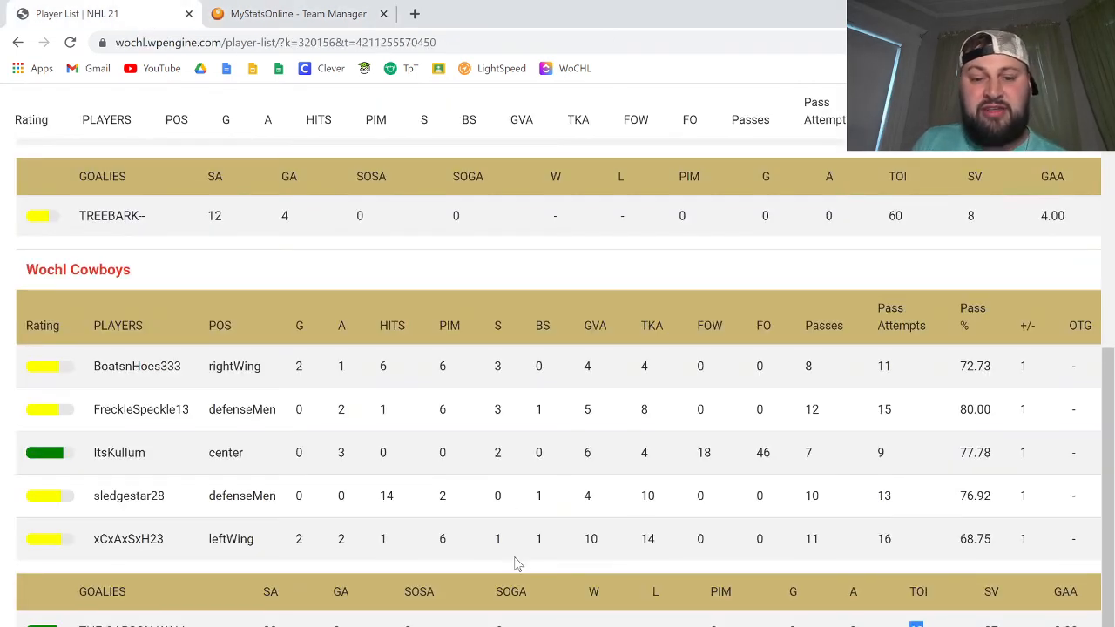
{"action": "left_click_drag", "start_coordinate": [520, 543], "coordinate": [484, 539]}
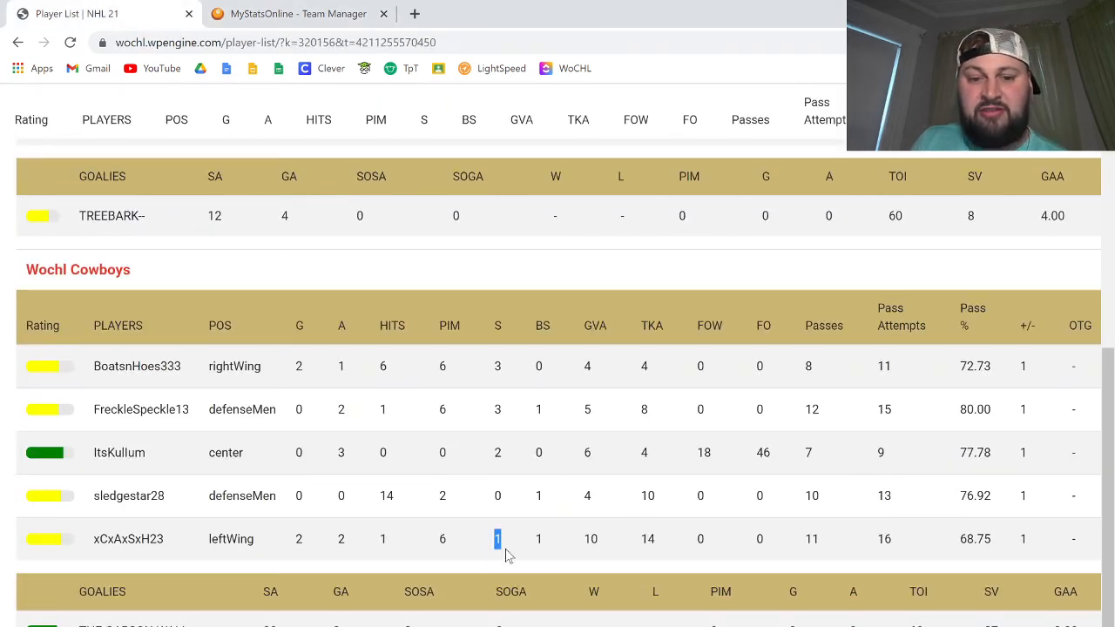
{"action": "key", "text": "ctrl+Tab"}
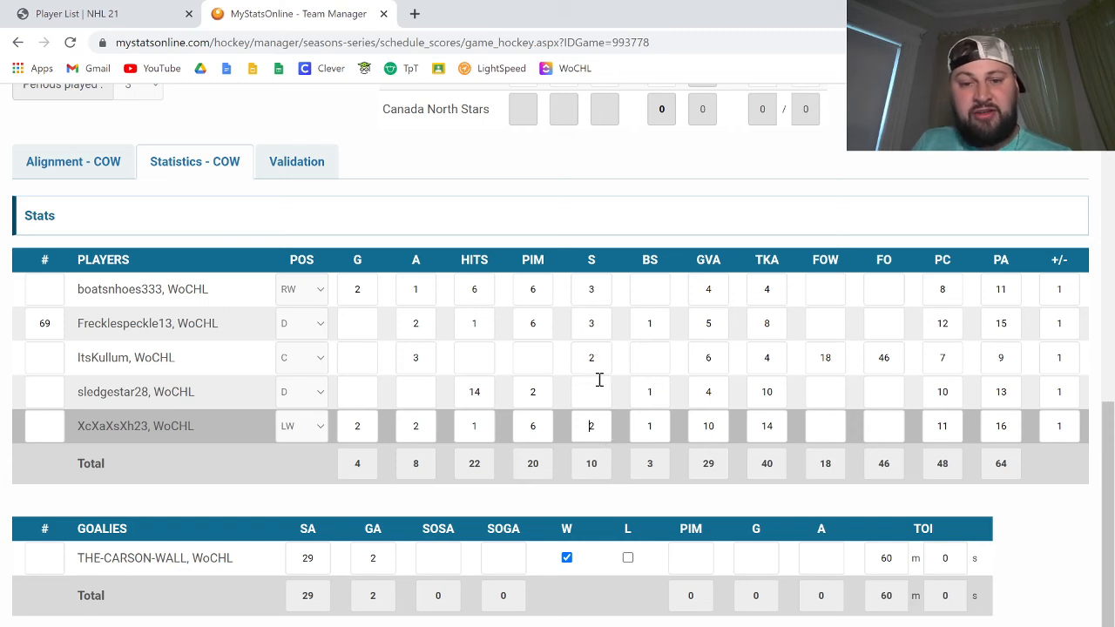
{"action": "type", "text": "3"}
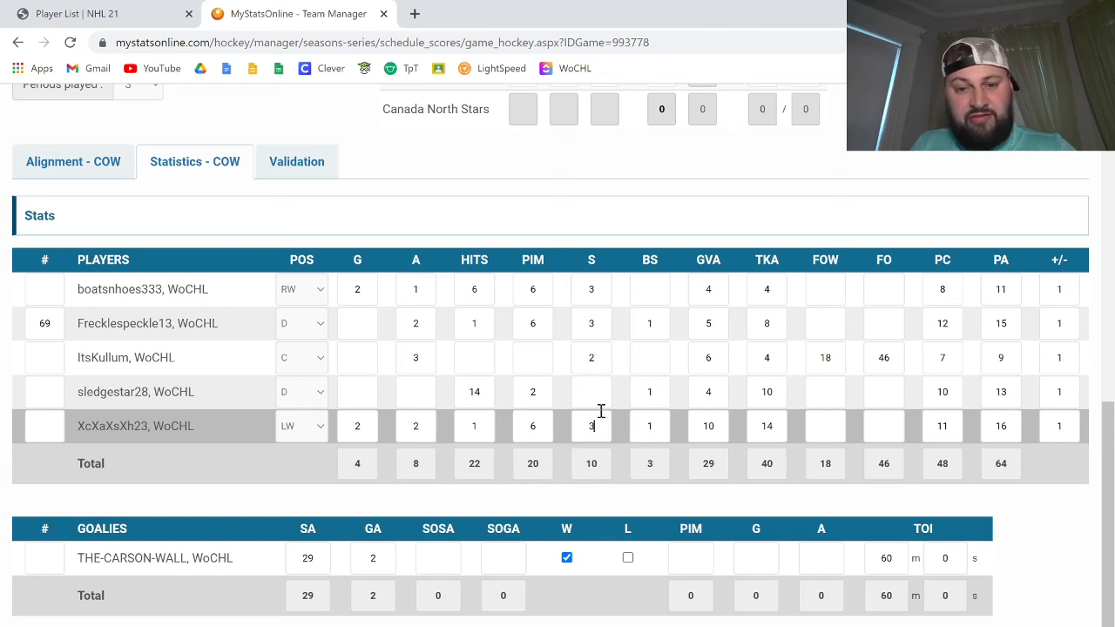
{"action": "left_click", "coordinate": [601, 365]}
{"action": "type", "text": "1"}
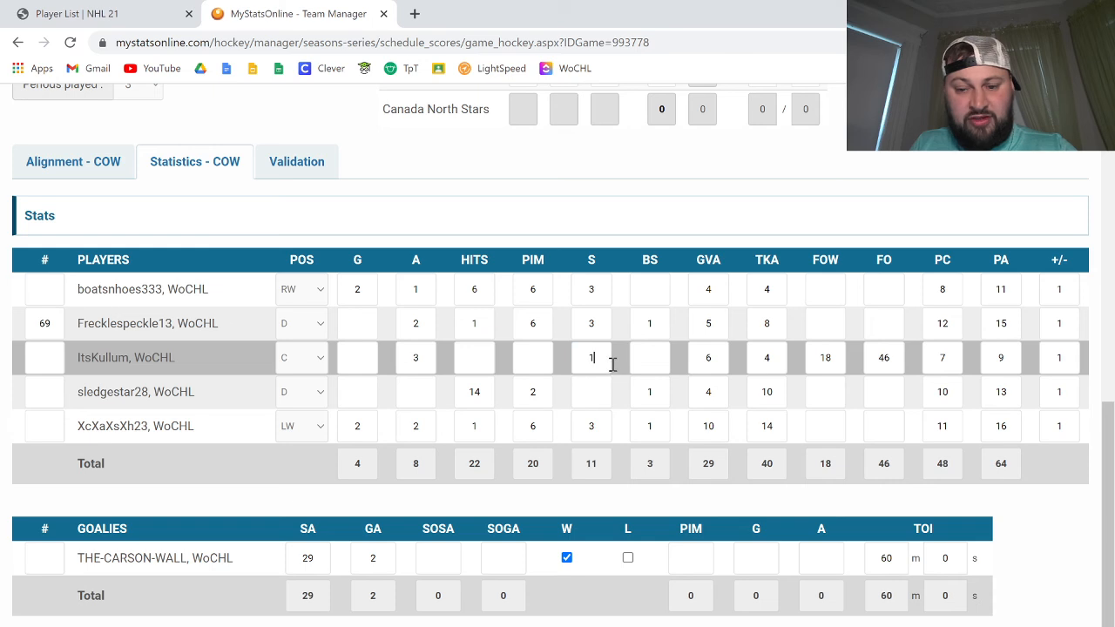
{"action": "left_click", "coordinate": [605, 427]}
{"action": "left_click", "coordinate": [605, 400]}
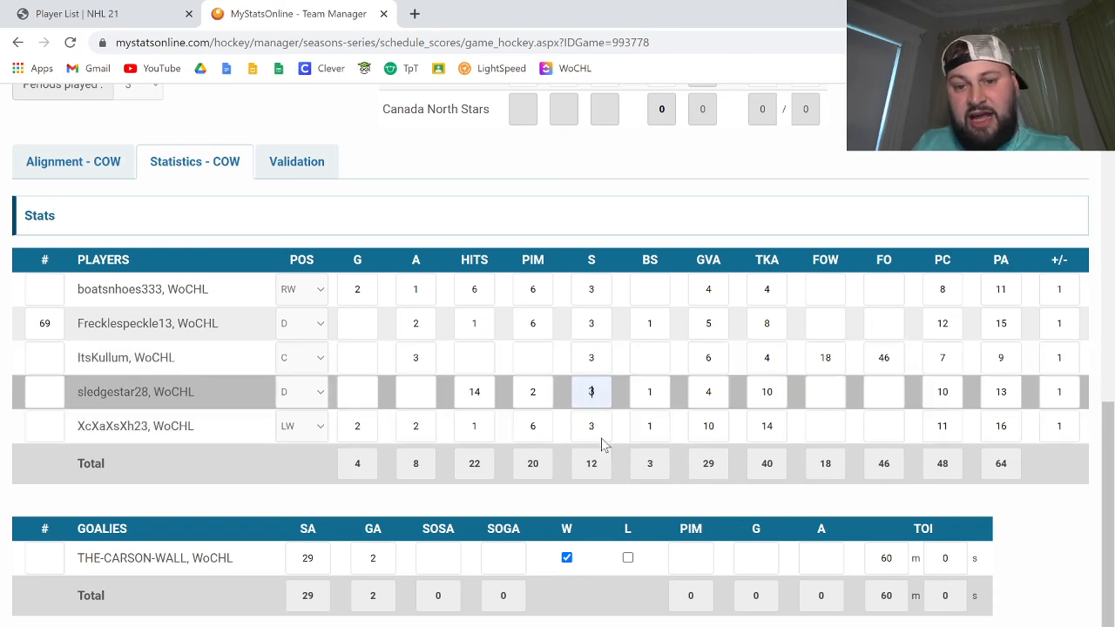
{"action": "left_click", "coordinate": [572, 478]}
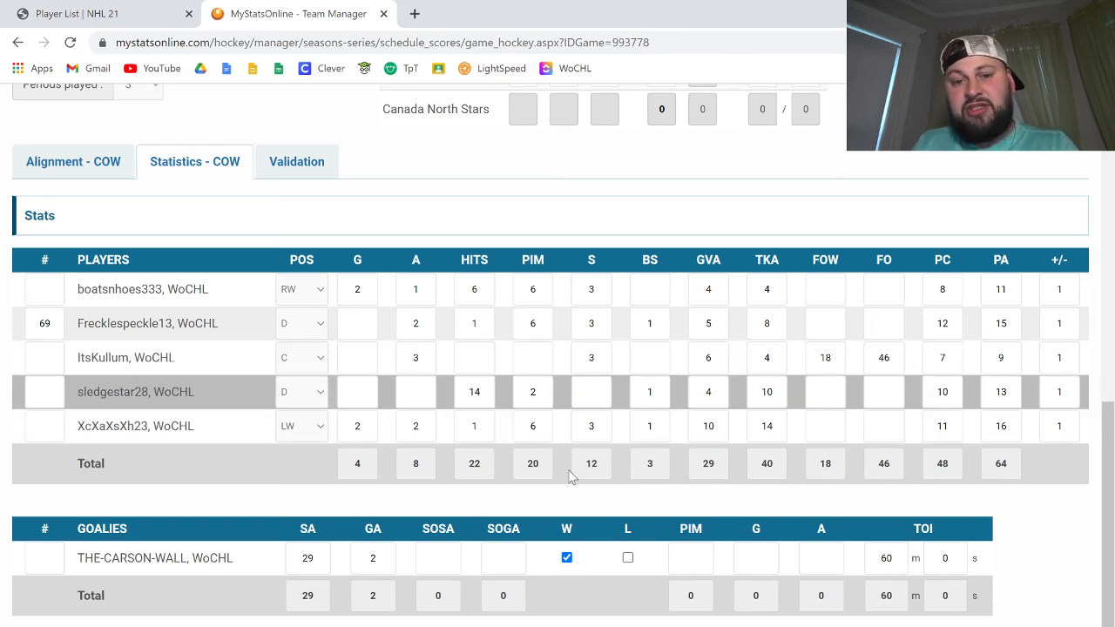
{"action": "left_click", "coordinate": [597, 357]}
{"action": "type", "text": "2"}
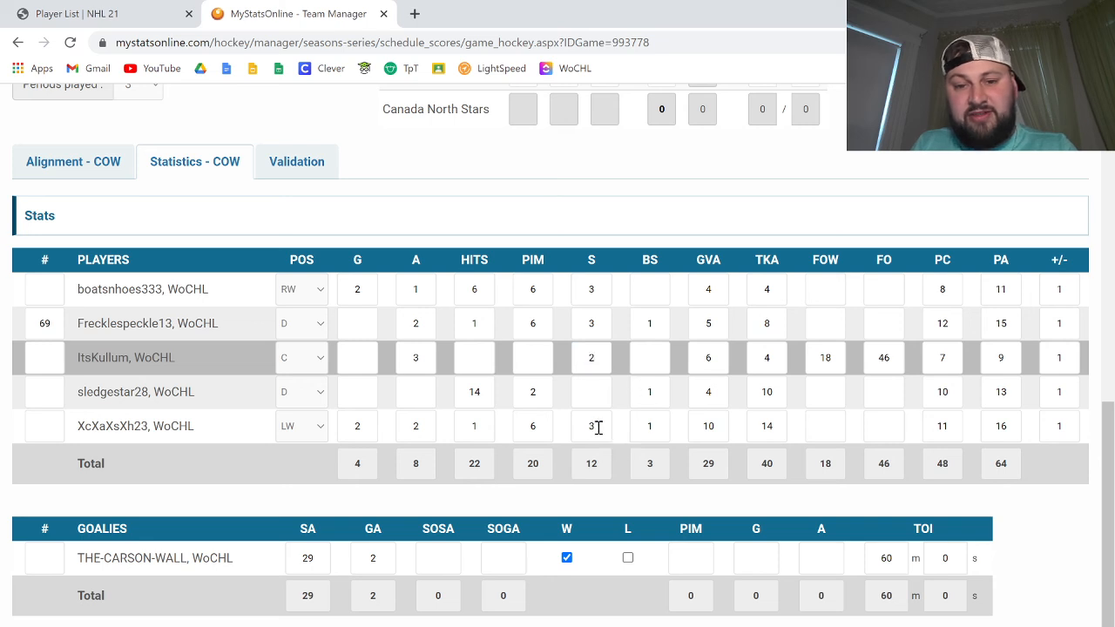
{"action": "left_click", "coordinate": [593, 427]}
{"action": "type", "text": "2"}
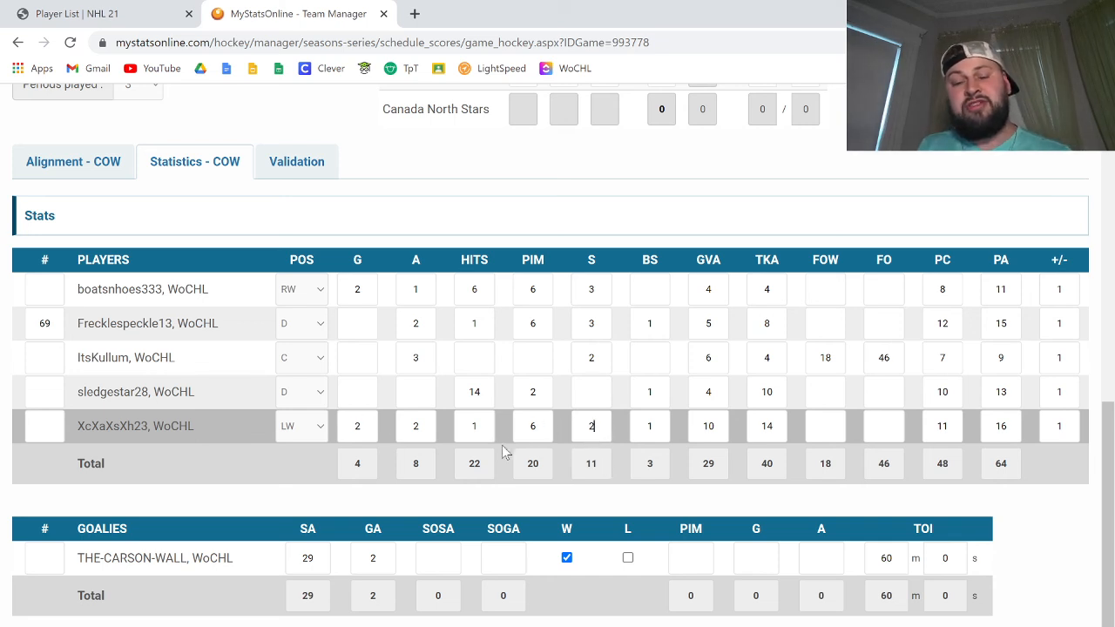
Step: Recheck the validation results, then save the game and go back to the team schedule
{"action": "left_click", "coordinate": [290, 164]}
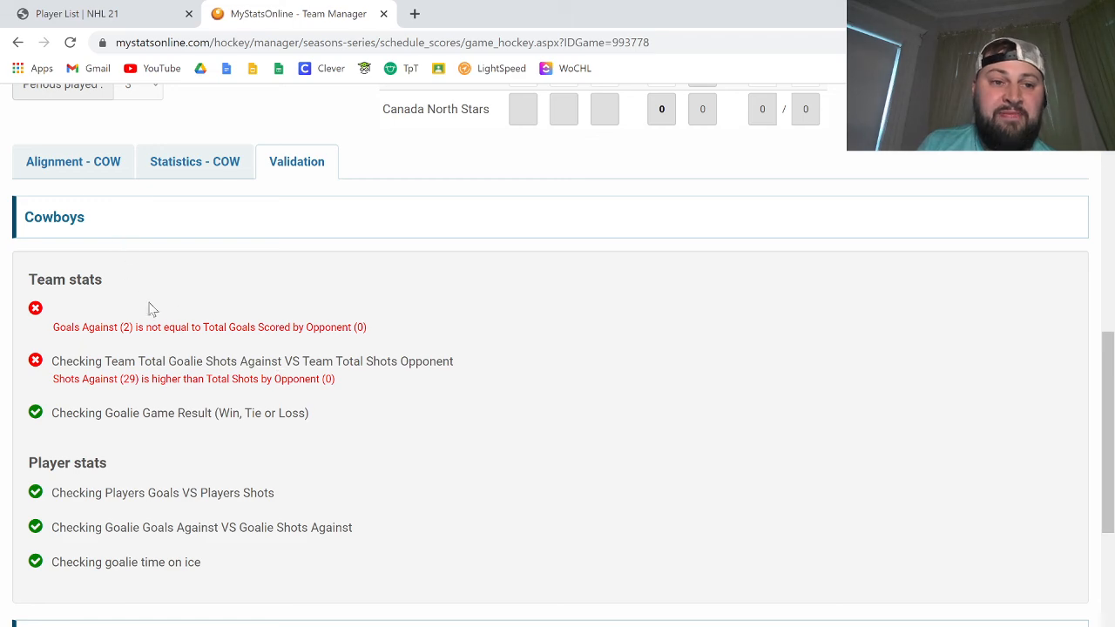
{"action": "scroll", "coordinate": [148, 308], "scroll_direction": "up", "scroll_amount": 3}
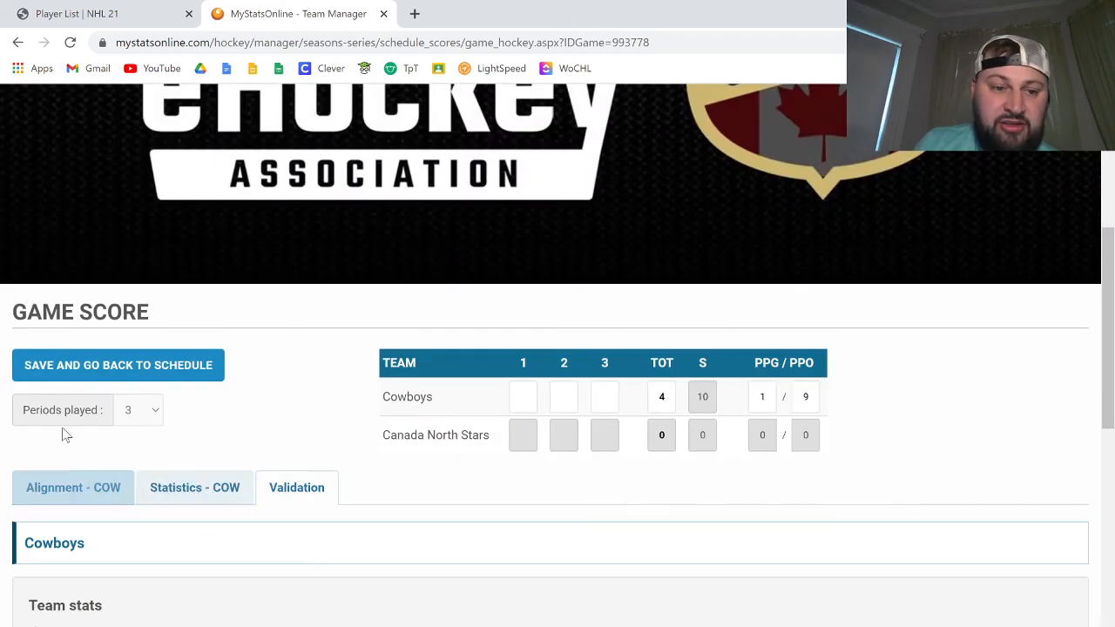
{"action": "left_click", "coordinate": [105, 370]}
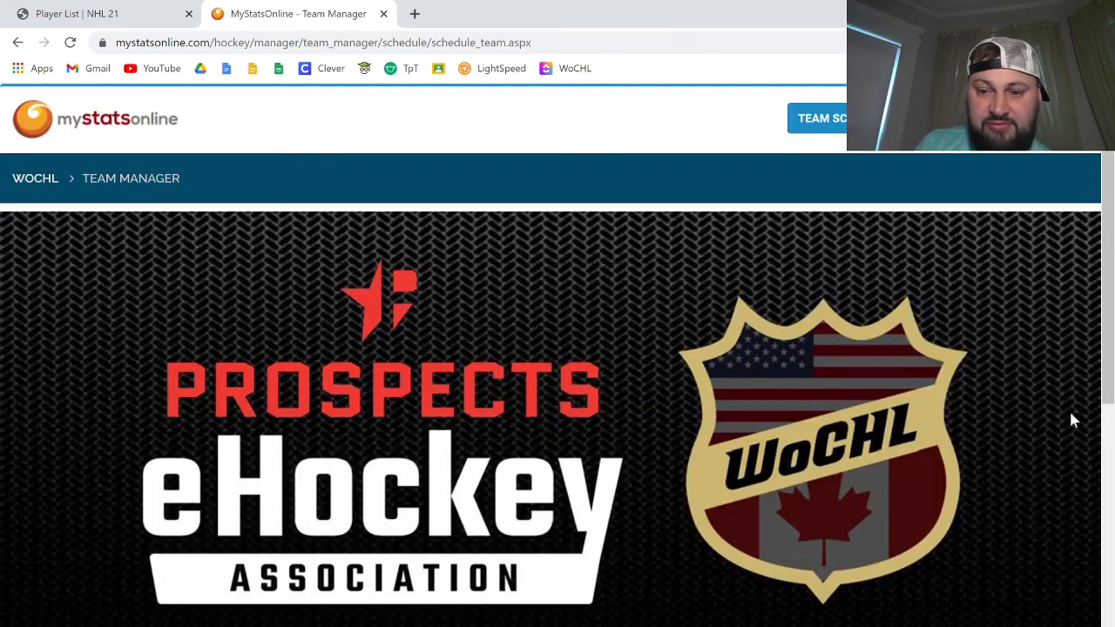
Step: Mark the Cowboys at Canada North Stars game of June 21, 2021 as submitted
{"action": "scroll", "coordinate": [1074, 421], "scroll_direction": "down", "scroll_amount": 7}
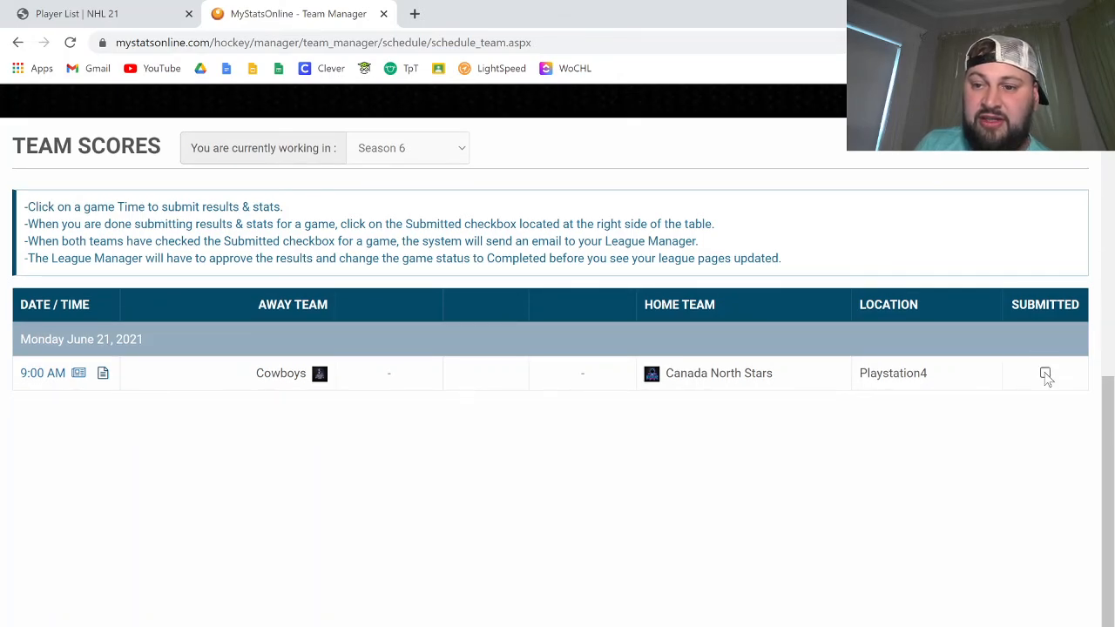
{"action": "left_click", "coordinate": [1045, 373]}
{"action": "scroll", "coordinate": [959, 459], "scroll_direction": "down", "scroll_amount": 2}
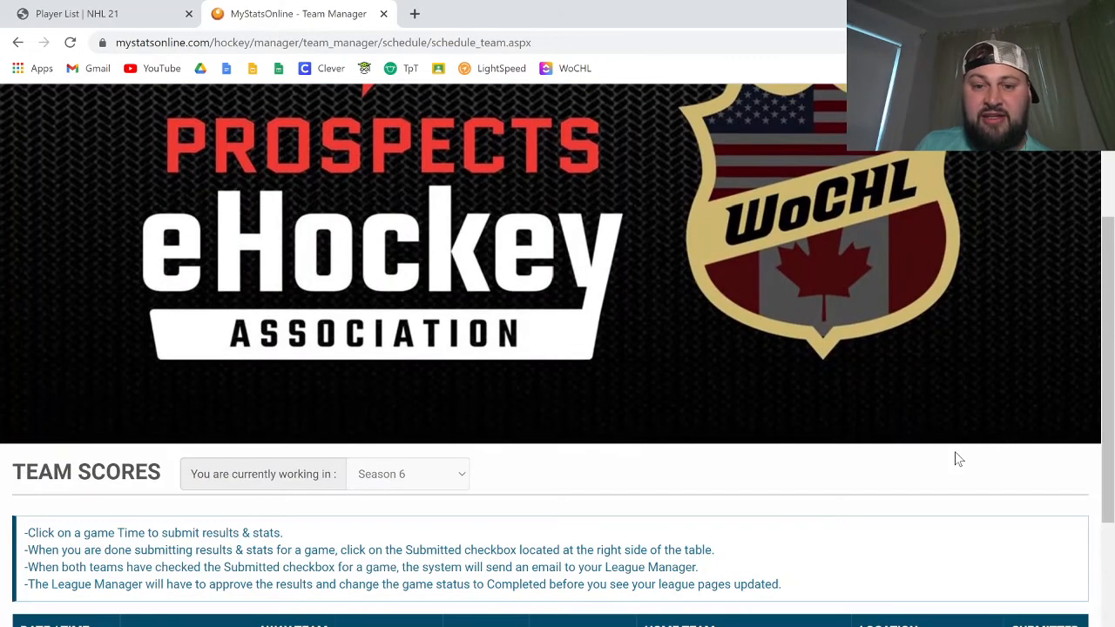
{"action": "scroll", "coordinate": [958, 459], "scroll_direction": "down", "scroll_amount": 3}
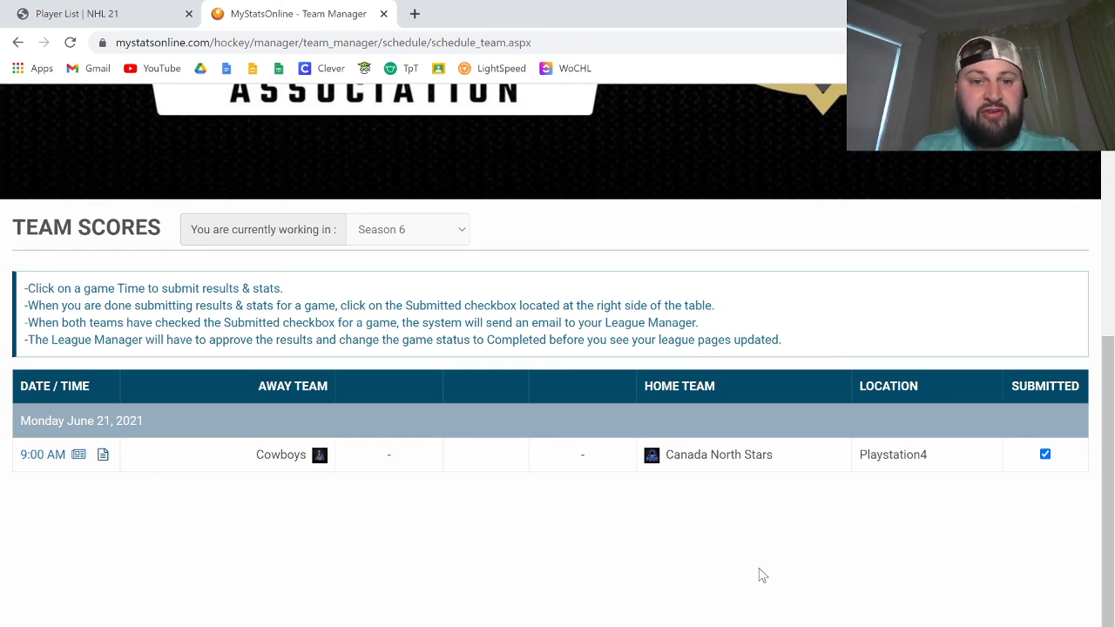
Step: Review the game summary and both teams' player statistics on the WoCHL stats page
{"action": "left_click", "coordinate": [149, 22]}
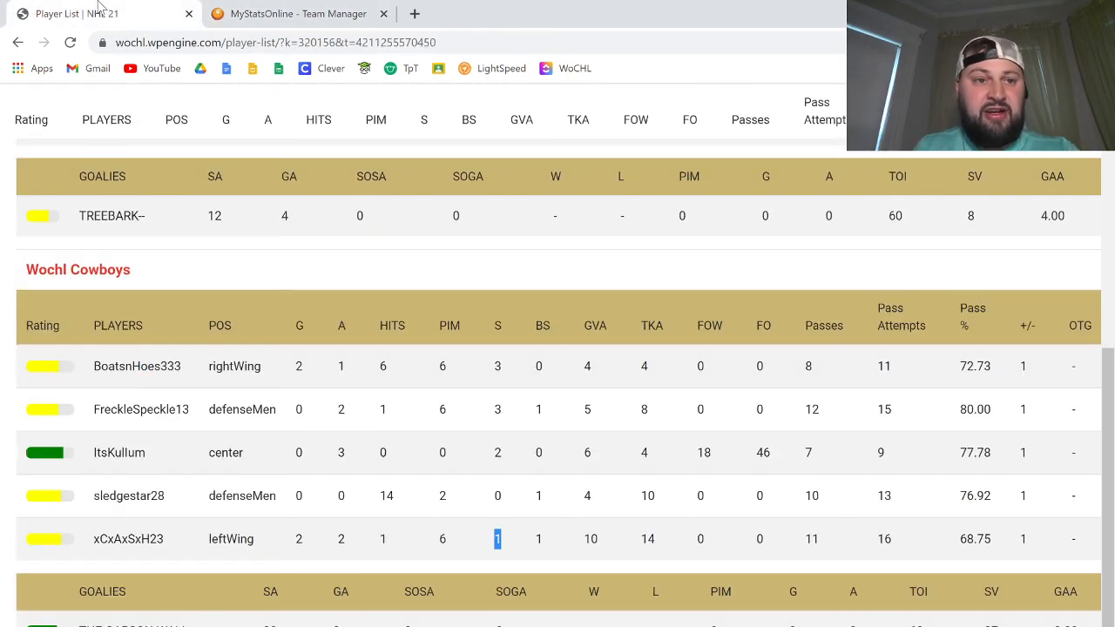
{"action": "scroll", "coordinate": [502, 473], "scroll_direction": "up", "scroll_amount": 1}
{"action": "scroll", "coordinate": [503, 473], "scroll_direction": "up", "scroll_amount": 5}
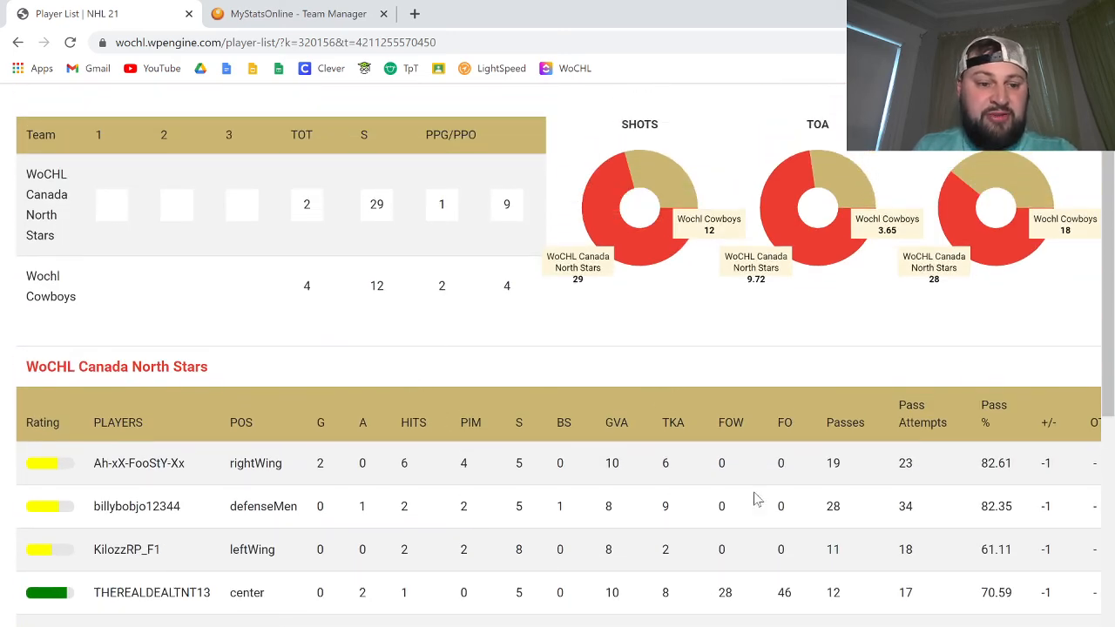
{"action": "scroll", "coordinate": [454, 568], "scroll_direction": "down", "scroll_amount": 5}
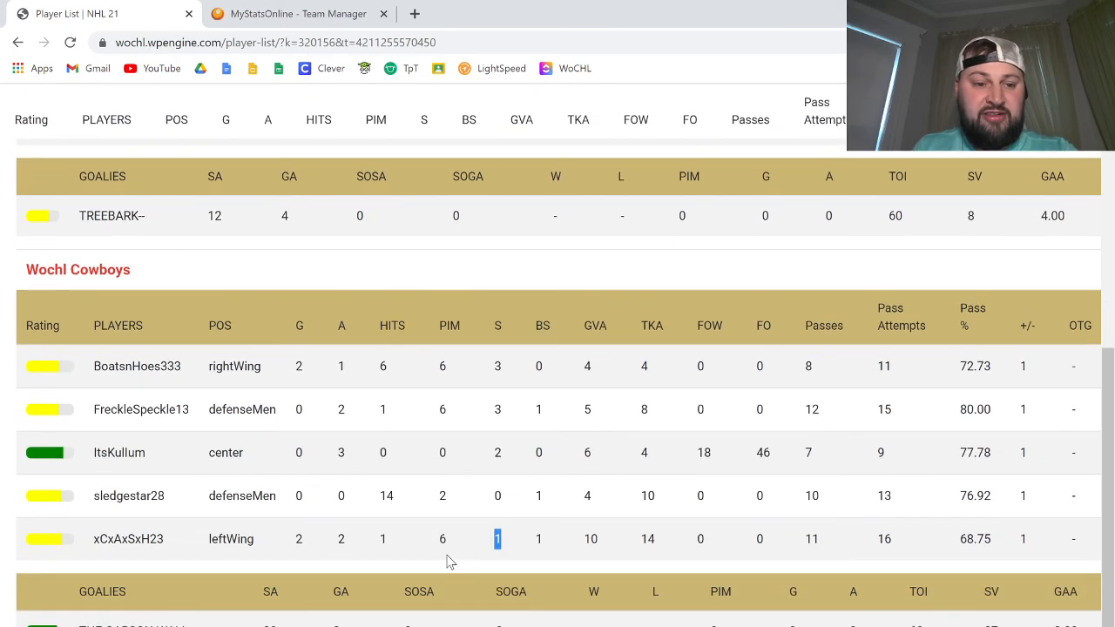
{"action": "scroll", "coordinate": [448, 560], "scroll_direction": "up", "scroll_amount": 4}
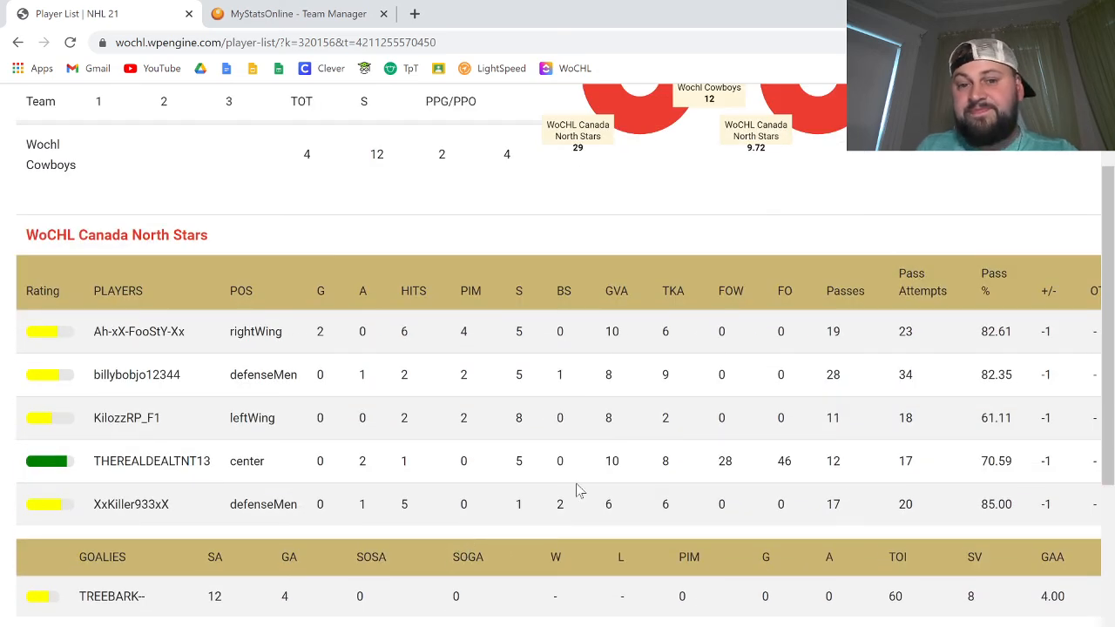